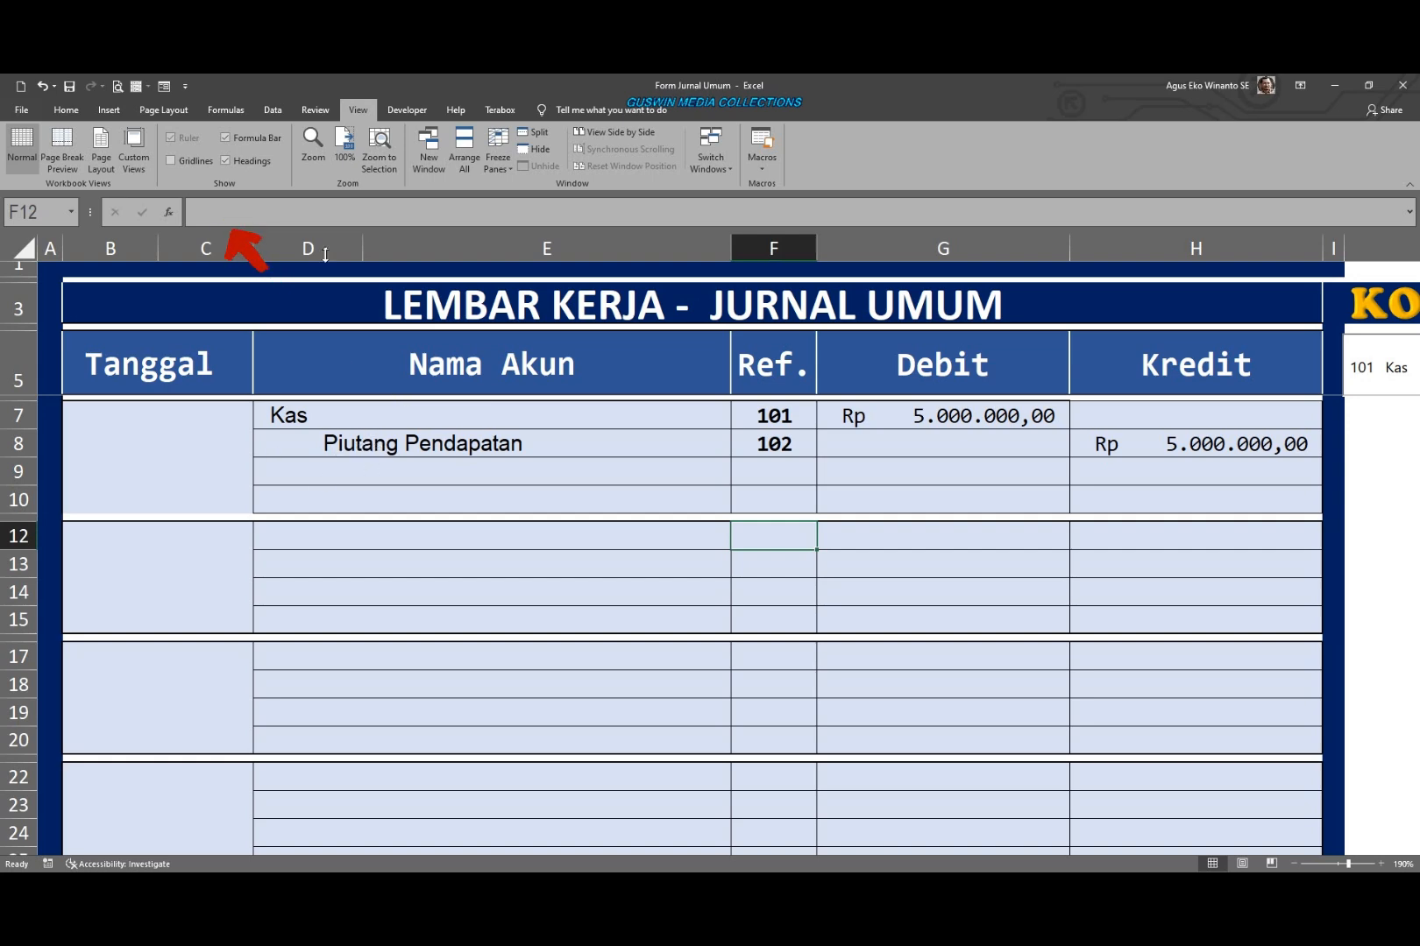
Step: Unprotect the journal sheet and examine the account name formula in cell D14
left_click(317, 110)
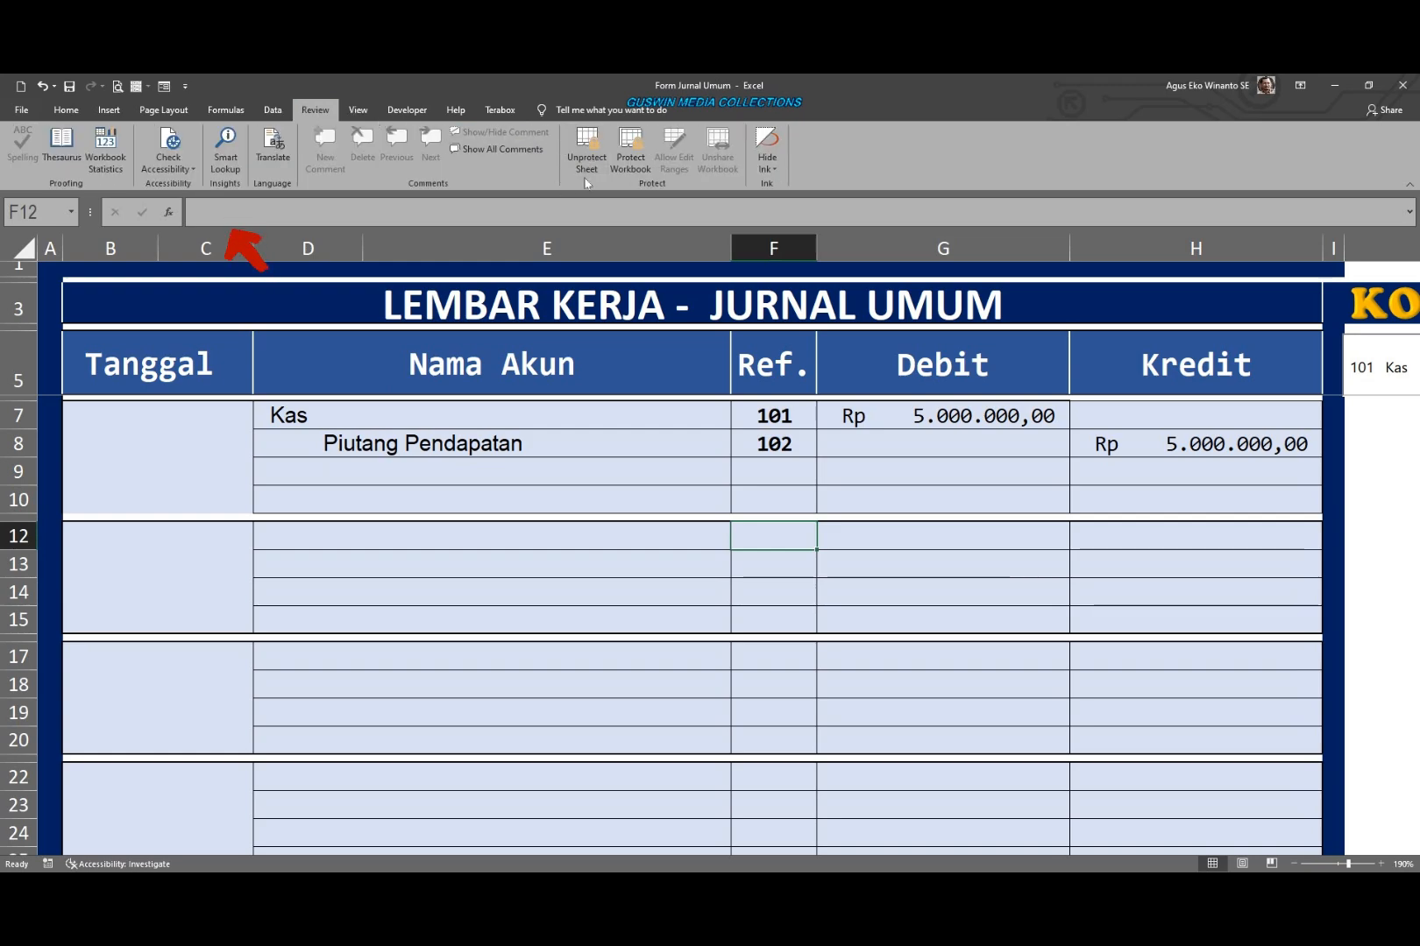
left_click(585, 150)
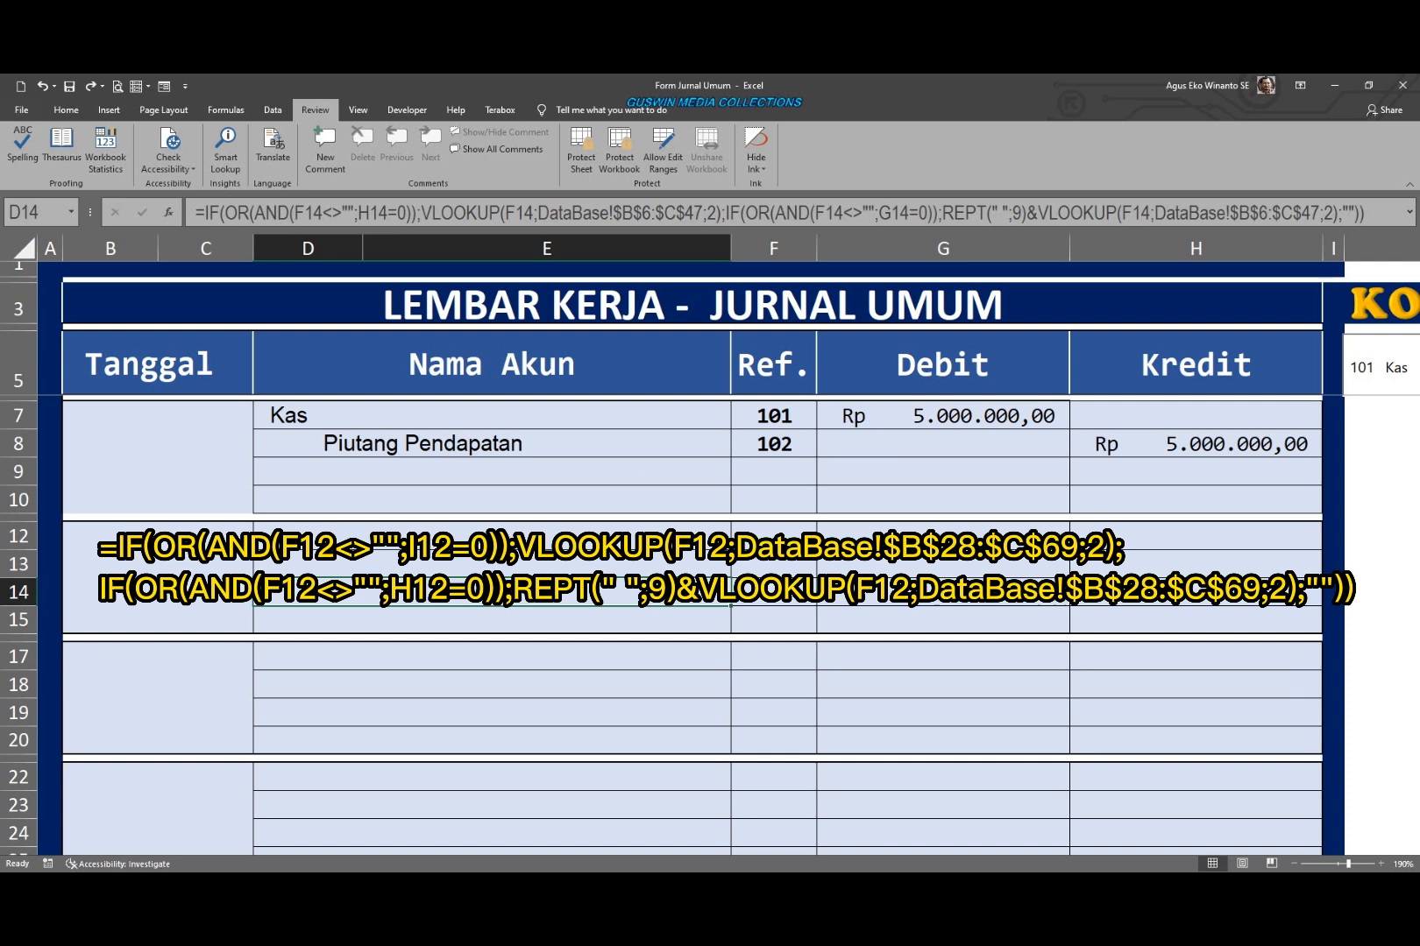
scroll(1402, 364, "down", 2)
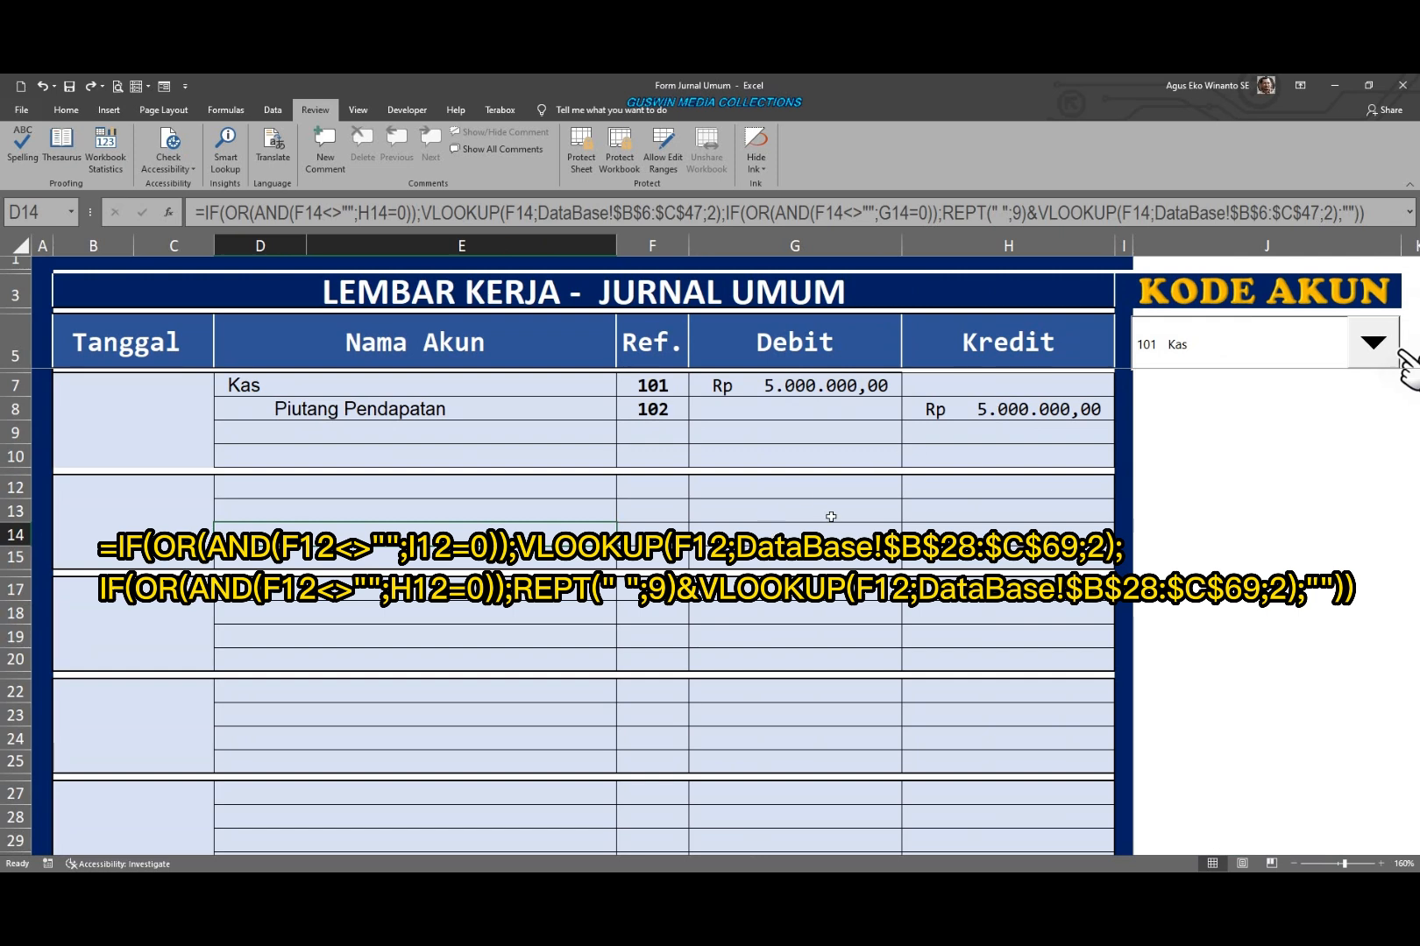
scroll(830, 517, "down", 1)
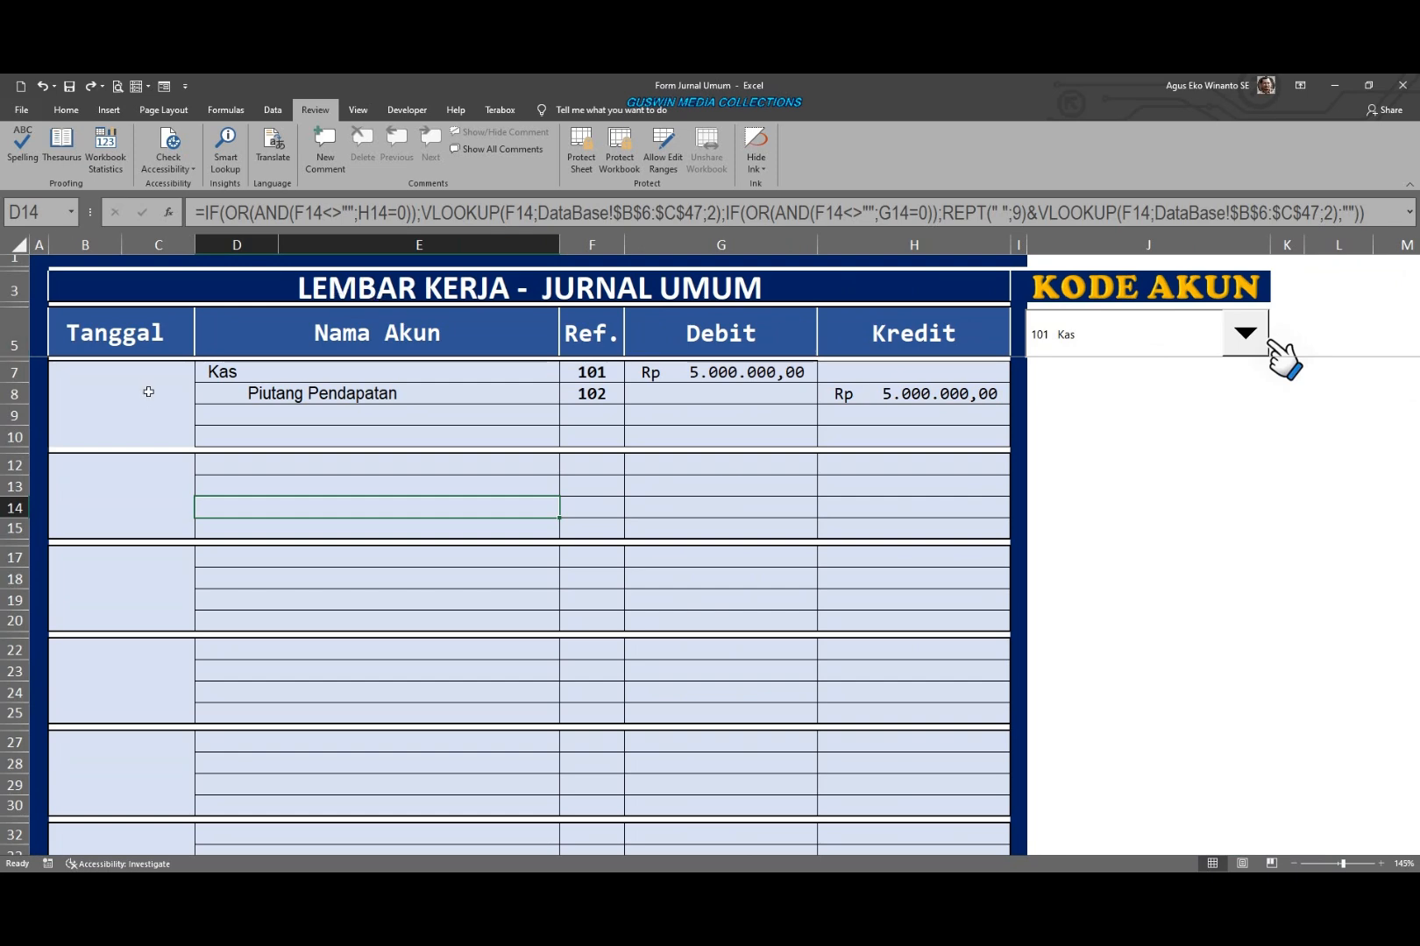
Step: Examine the Ref. codes of the first journal entry and the choices in the KODE AKUN list
left_click_drag(603, 378, 607, 416)
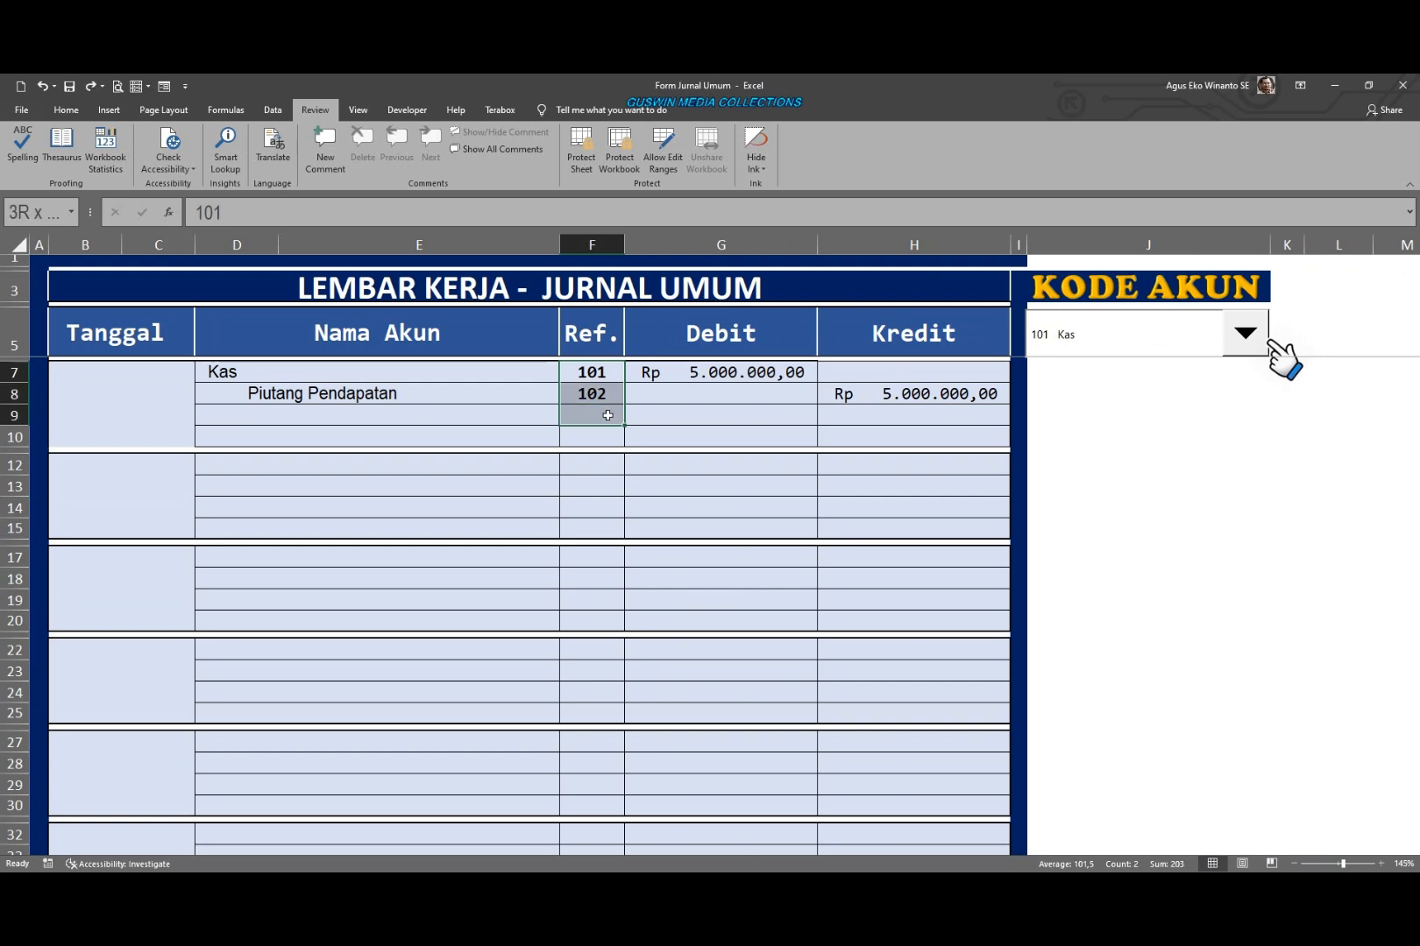
left_click(1076, 475)
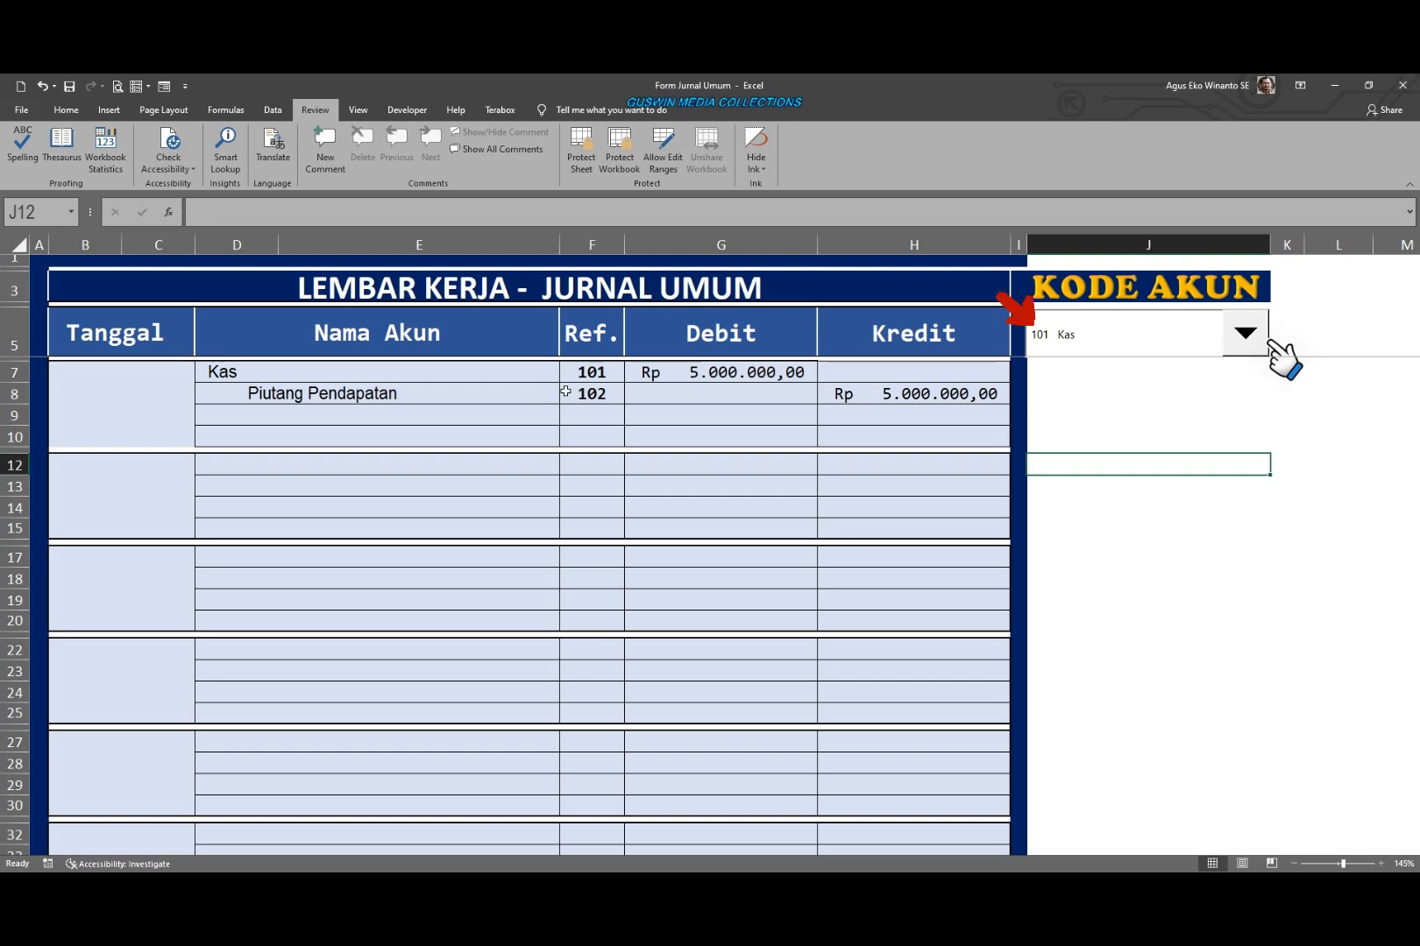
left_click(1249, 342)
mouse_move(1254, 398)
left_mouse_down()
mouse_move(1250, 480)
mouse_move(1251, 367)
mouse_move(1258, 469)
mouse_move(1257, 392)
left_mouse_up()
left_click(1193, 566)
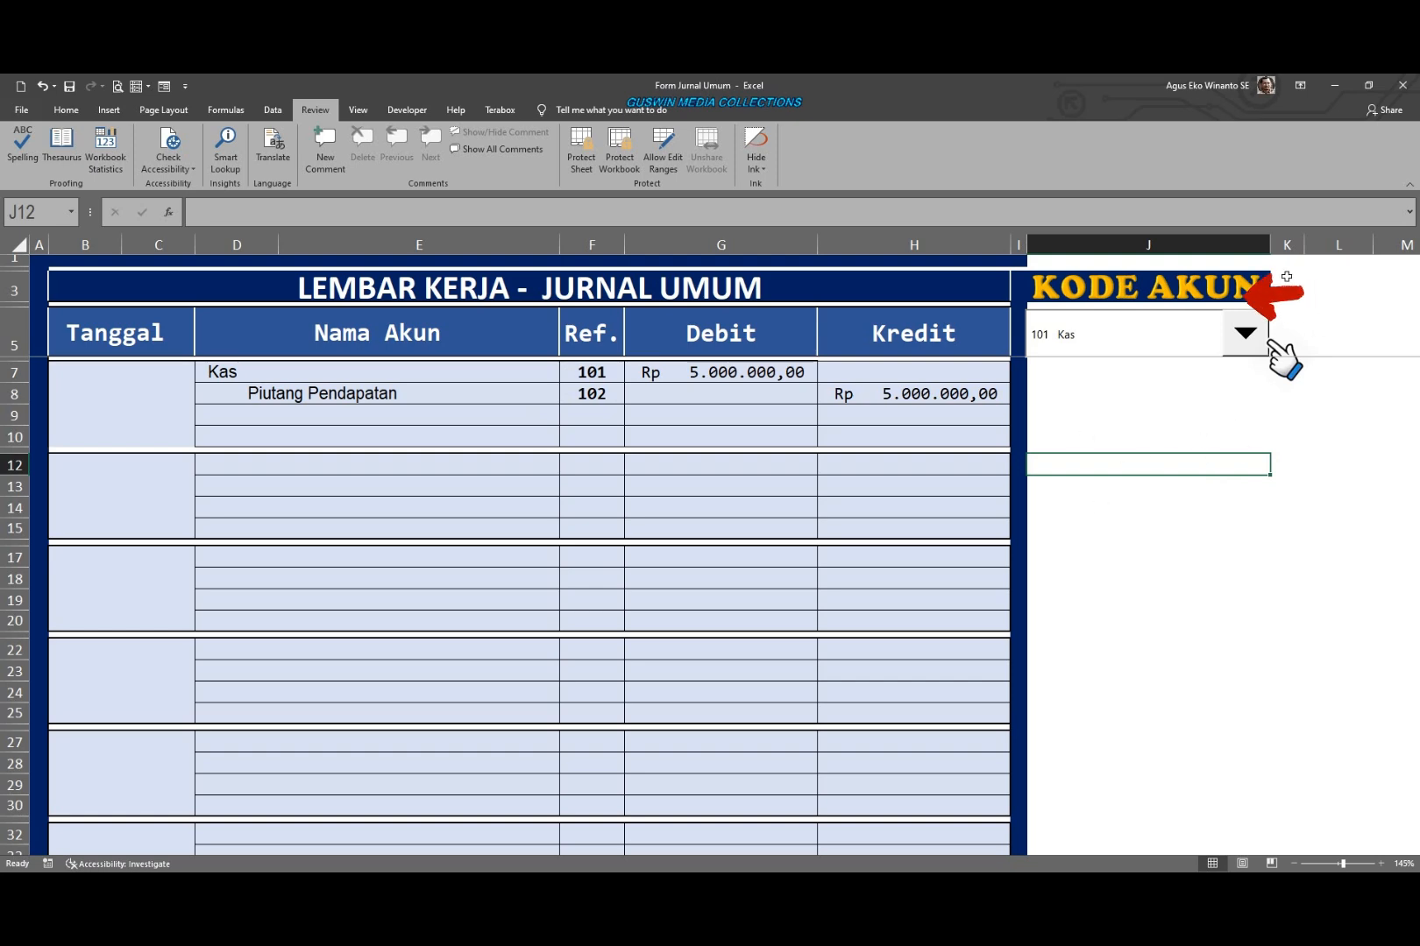
Step: In the account list linked from KODE AKUN, enter 001 as the number for Kas and return to the journal sheet
left_click(1130, 293)
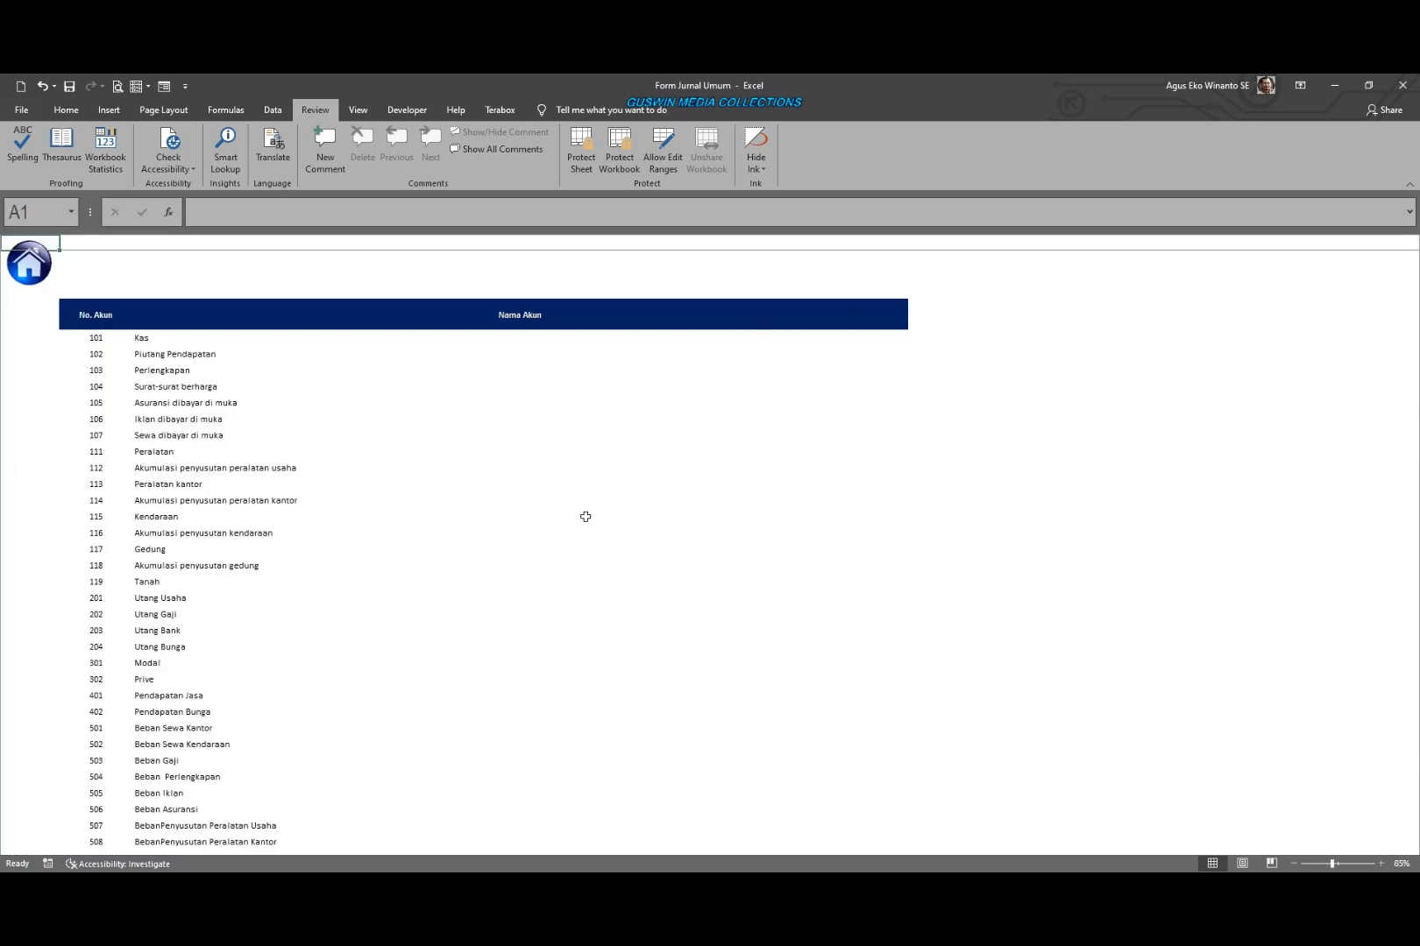
scroll(226, 694, "up", 5, "ctrl")
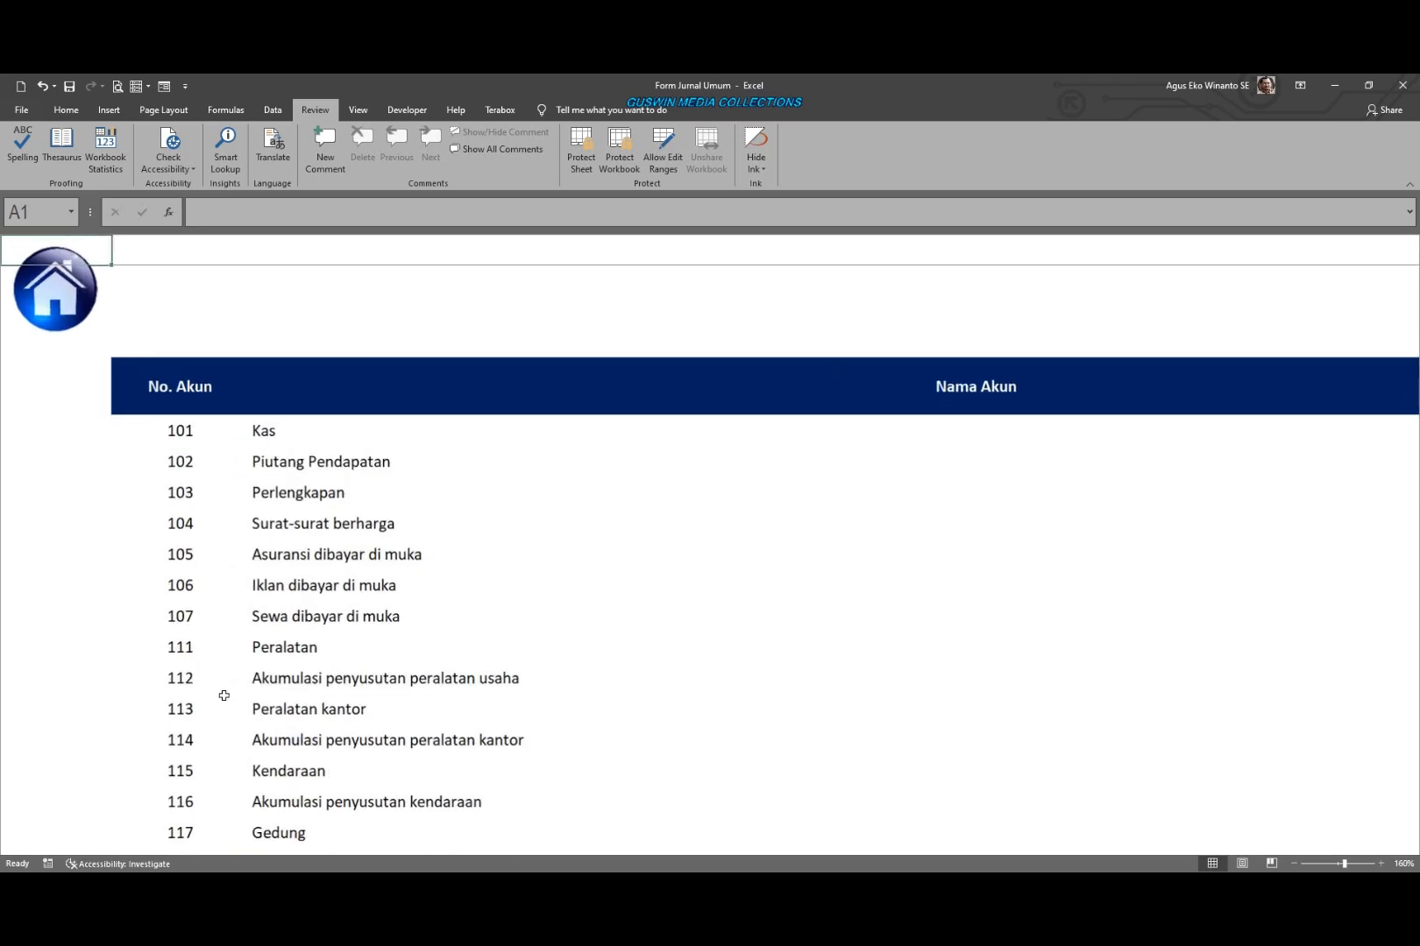
scroll(224, 695, "up", 1, "ctrl")
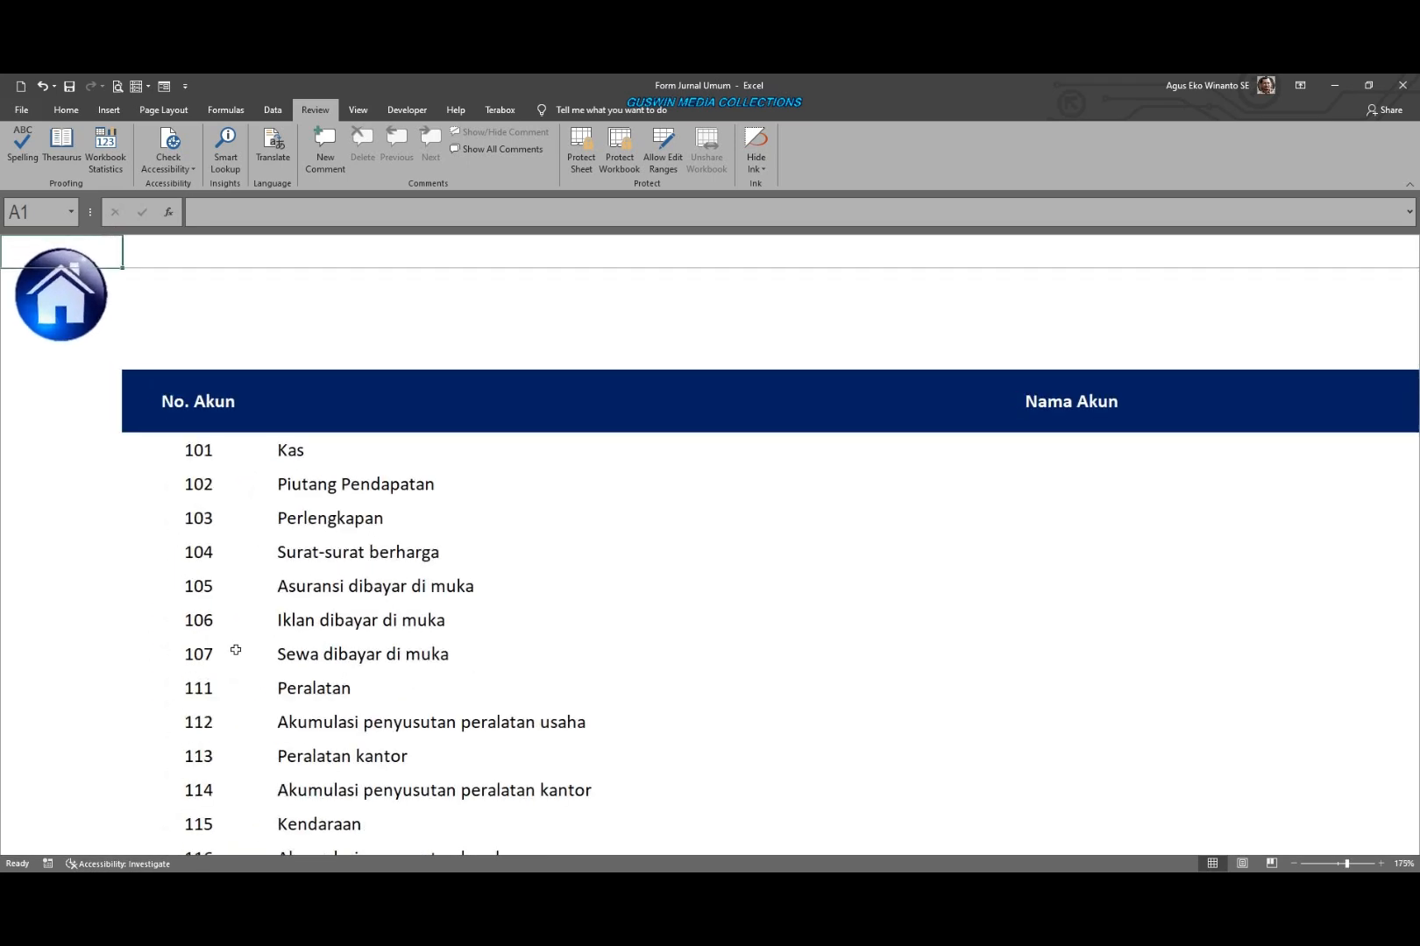
left_click(190, 454)
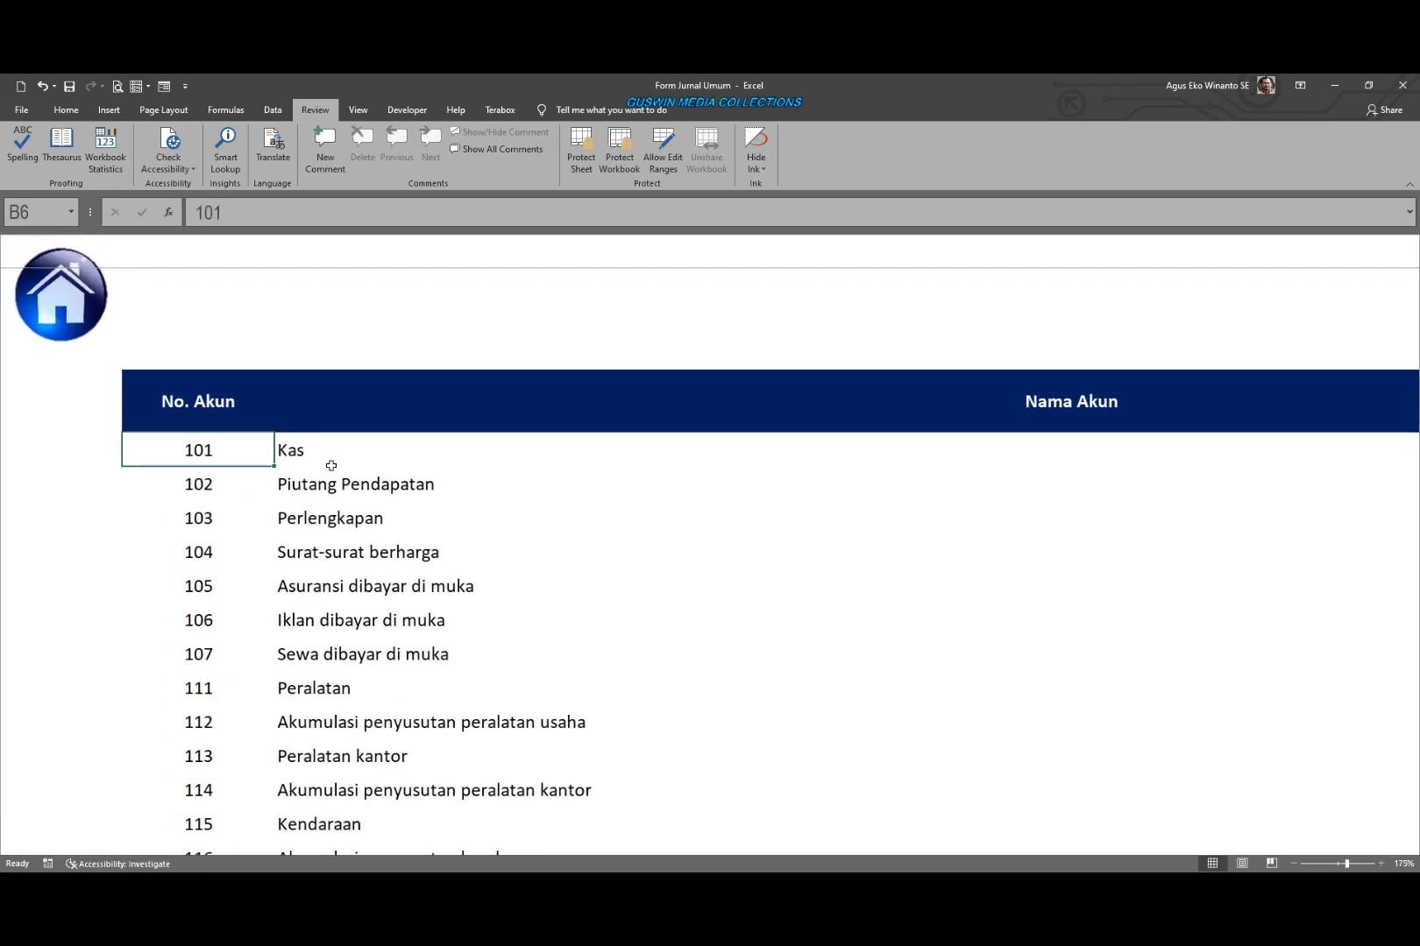
left_click(488, 473)
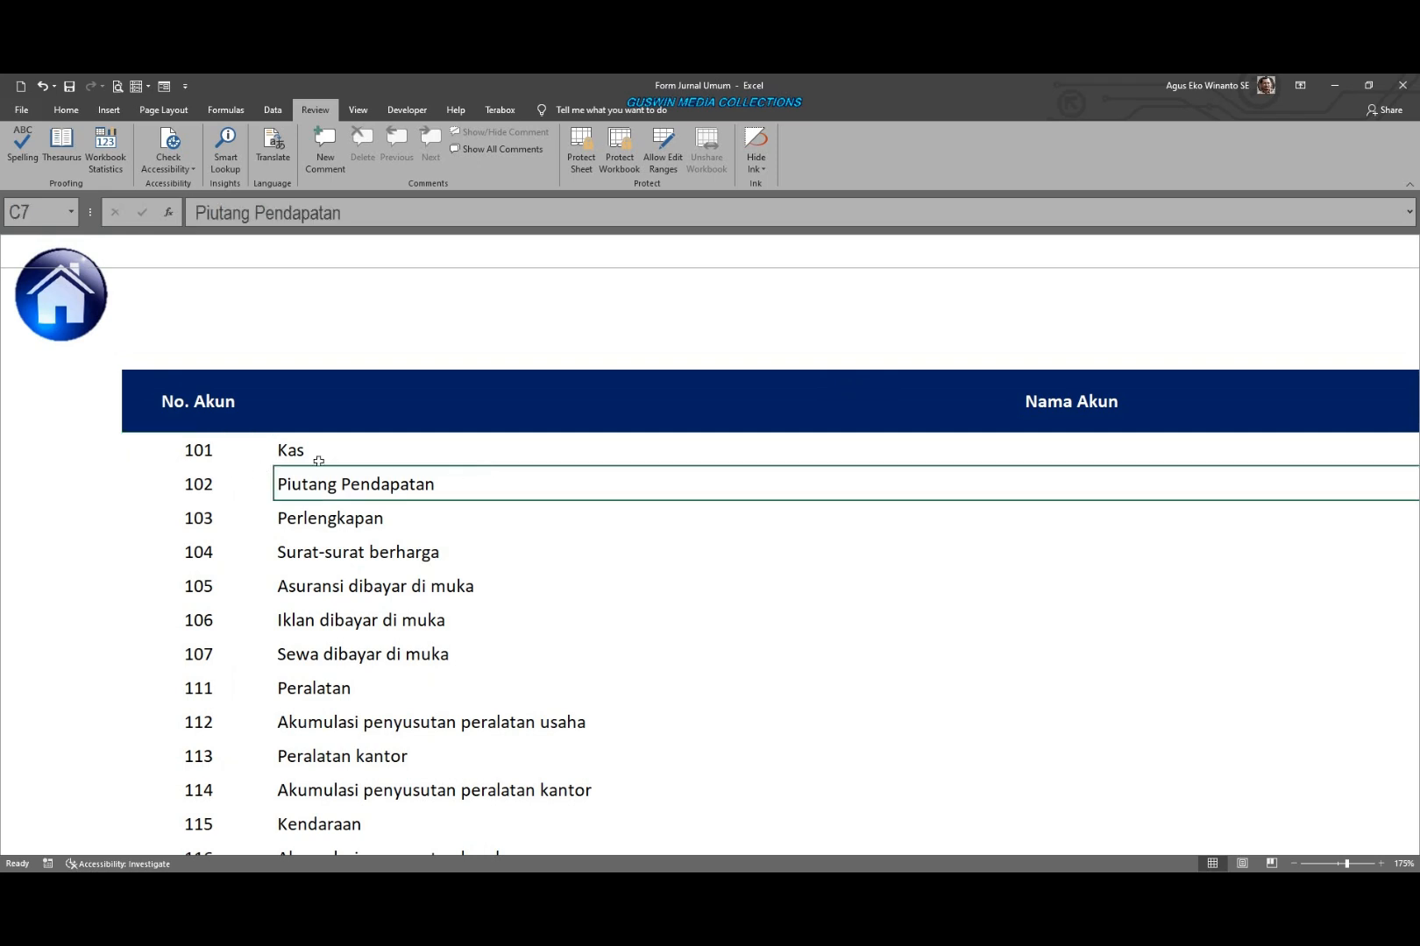
left_click(198, 453)
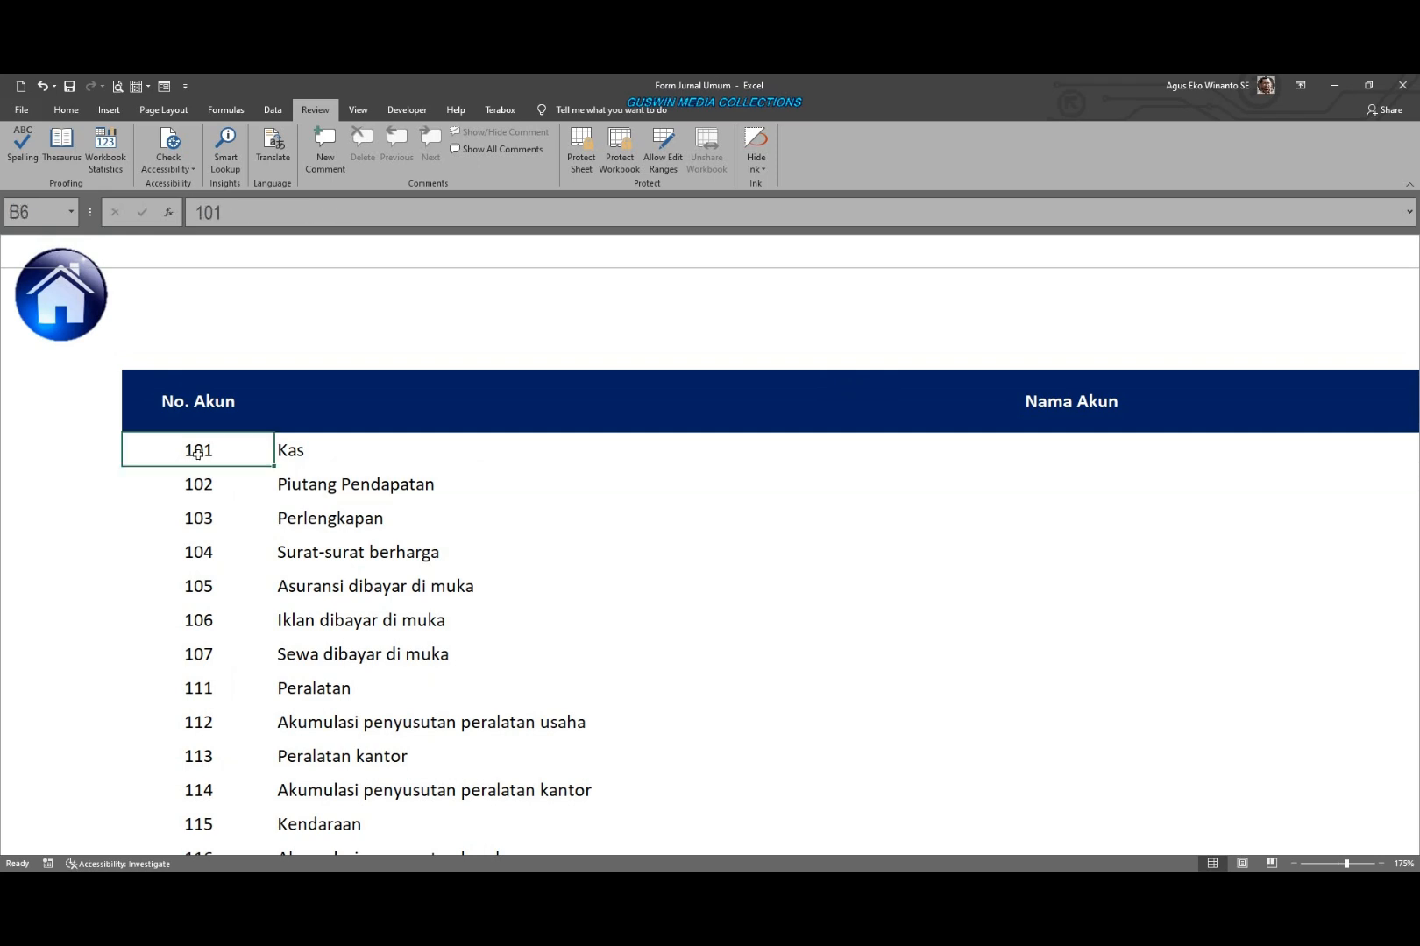
type("001")
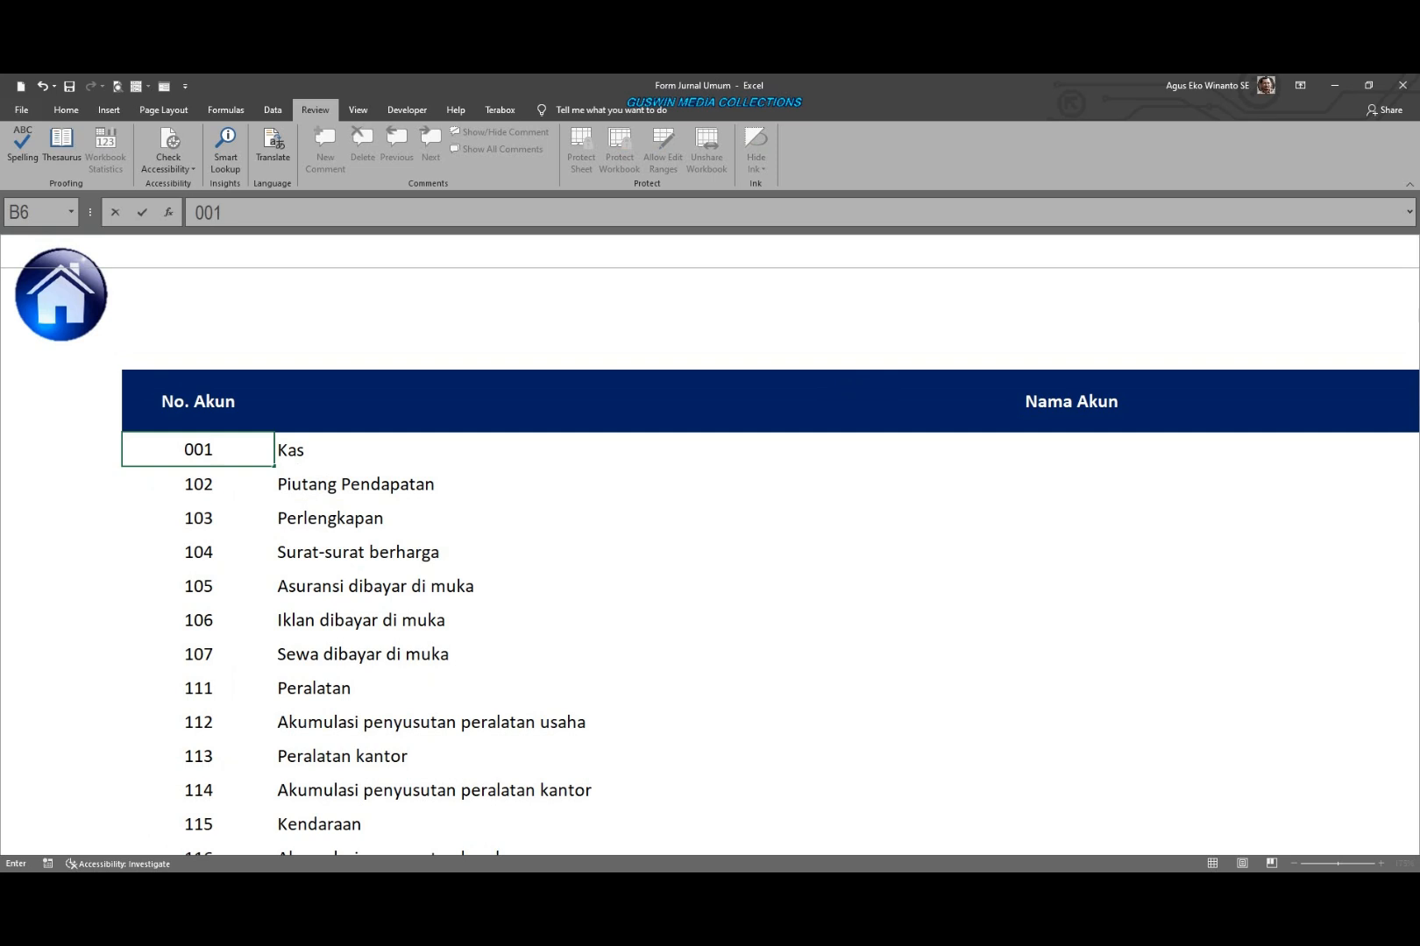
key("Return")
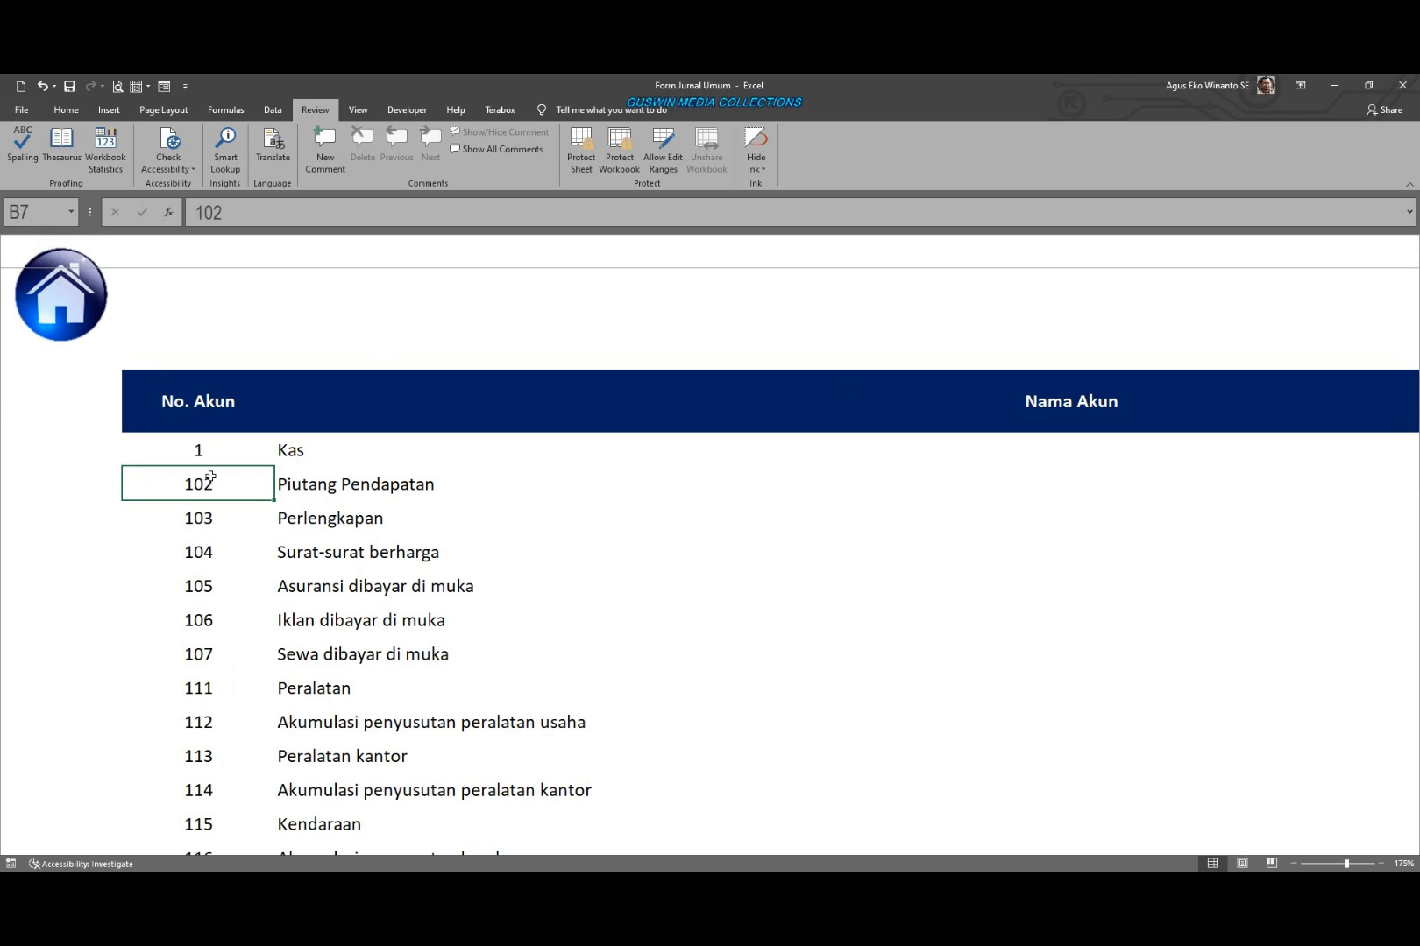
left_click(88, 324)
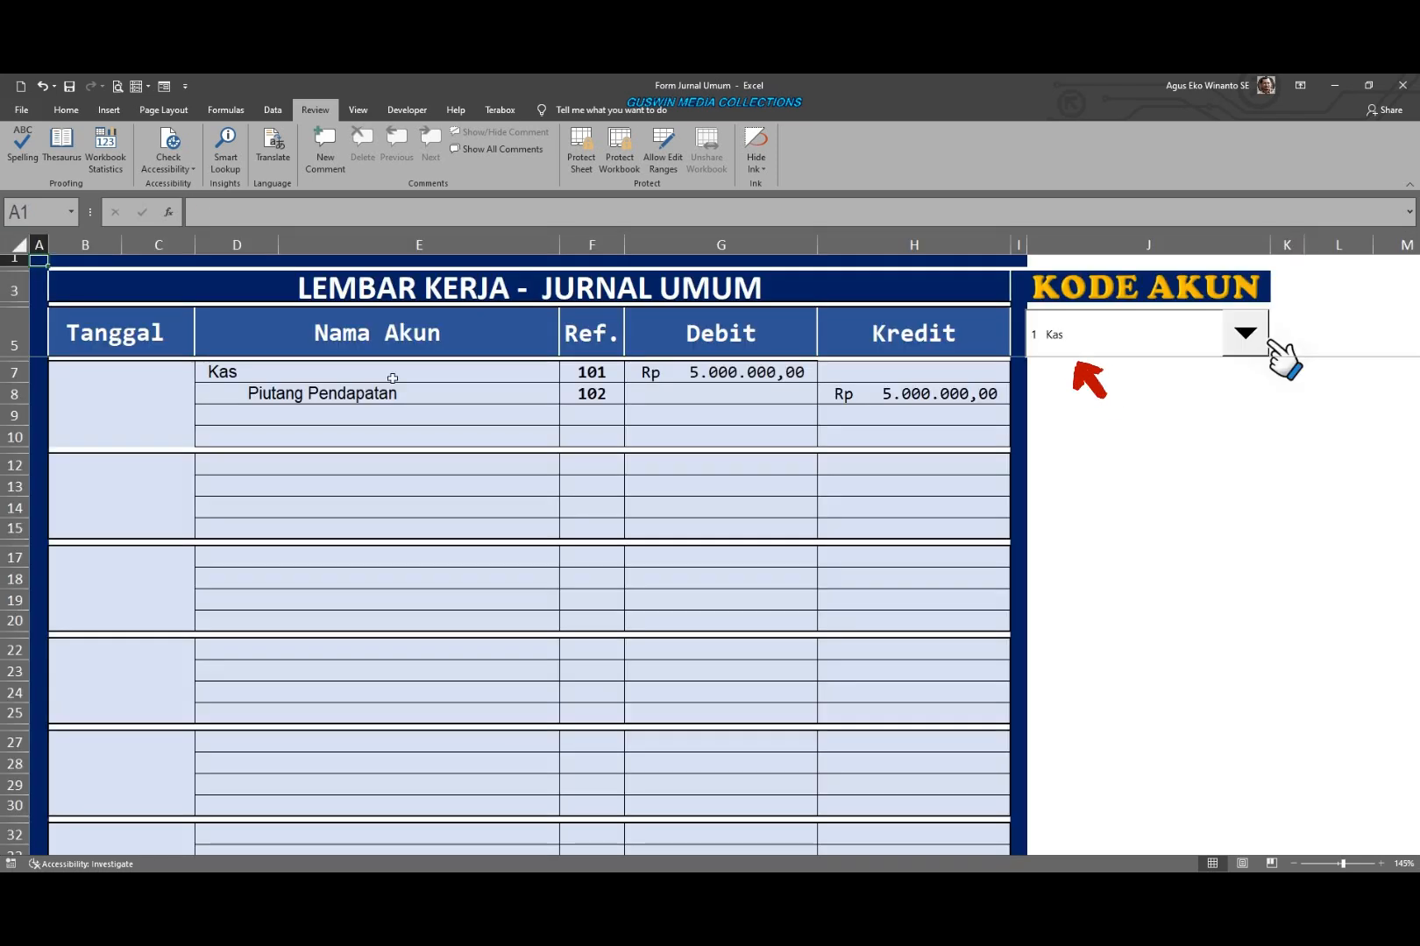
Step: Change the Kas number to 110 in the account list, then check the journal sheet and its KODE AKUN choices
left_click(1037, 344)
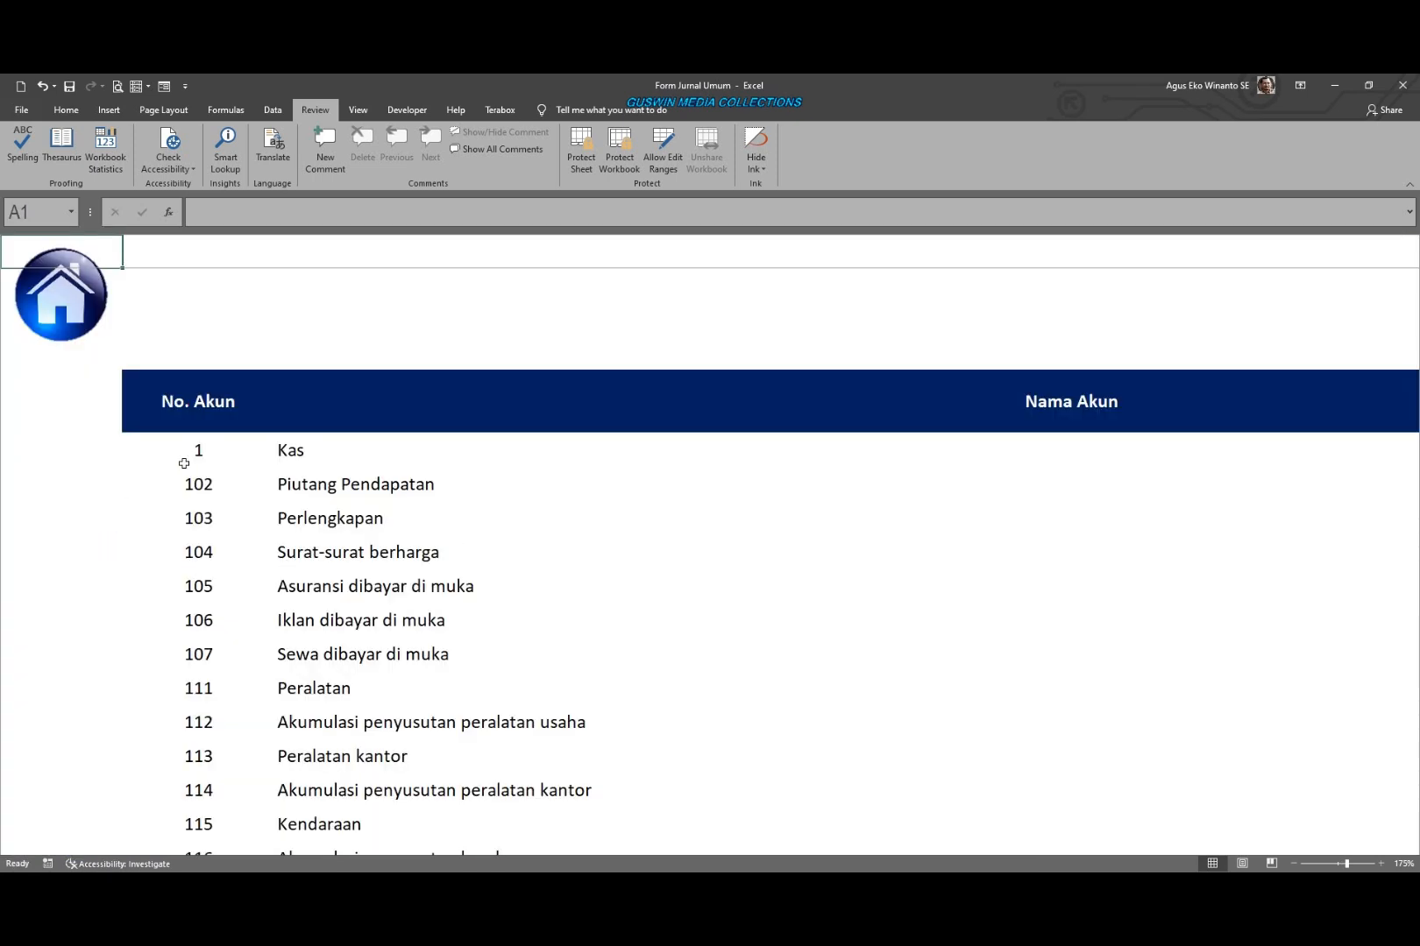
left_click(194, 453)
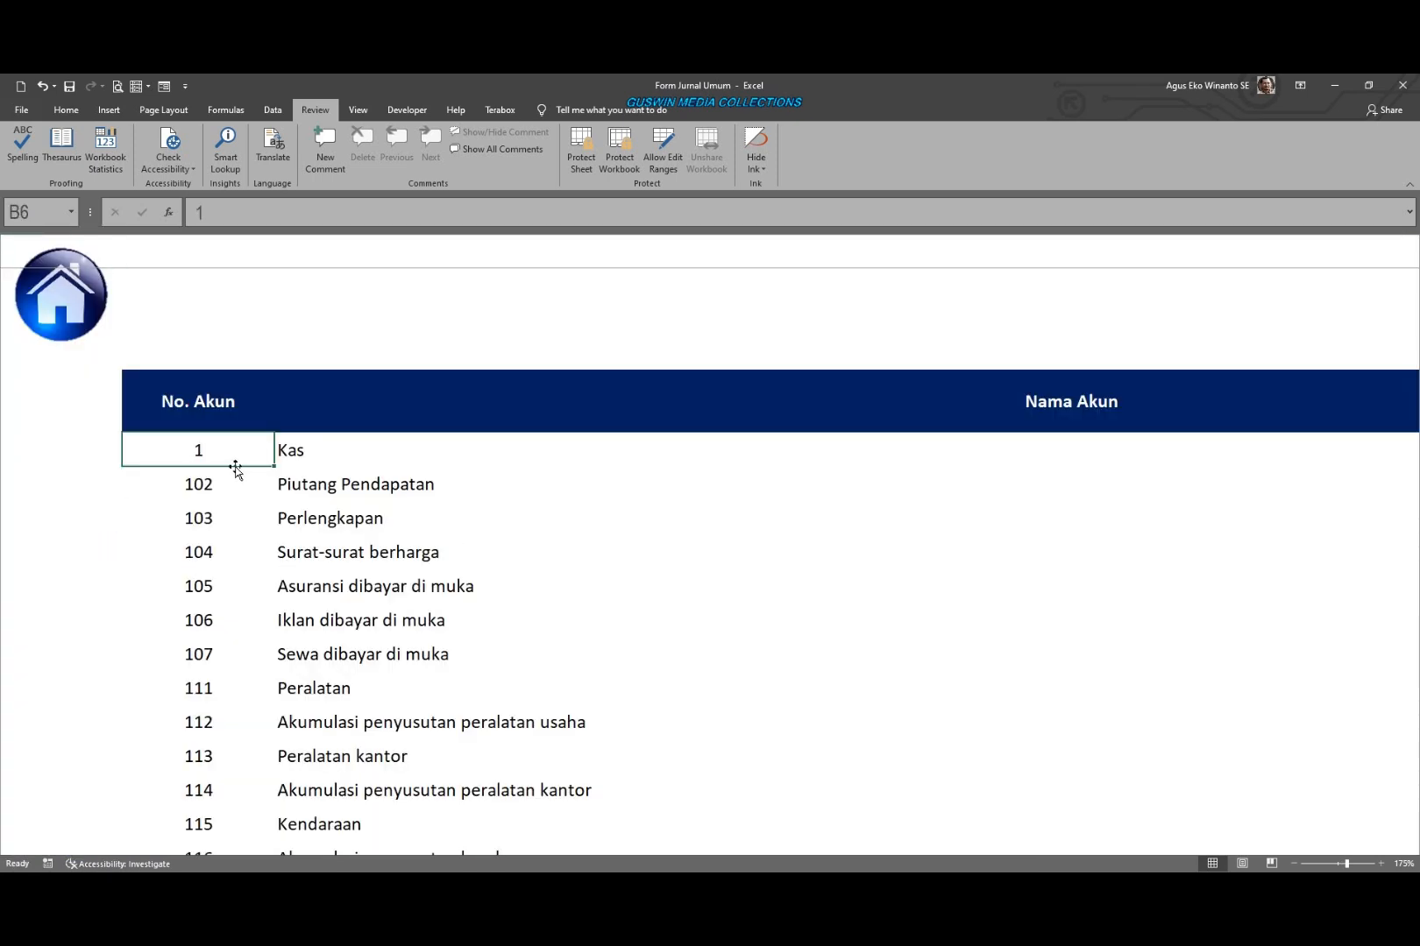
type("11")
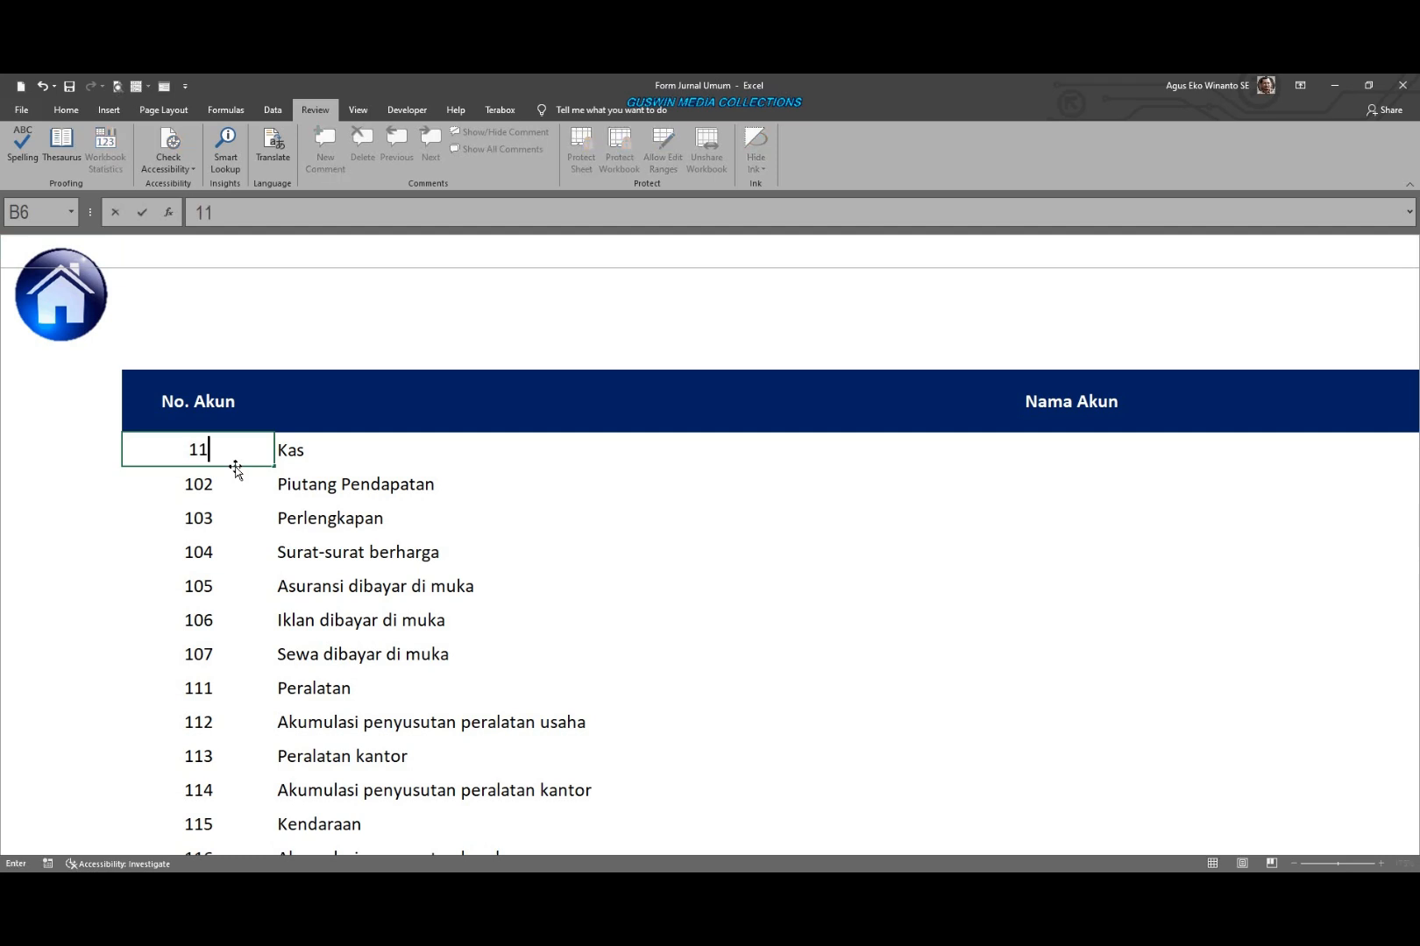
type("0")
left_click(785, 550)
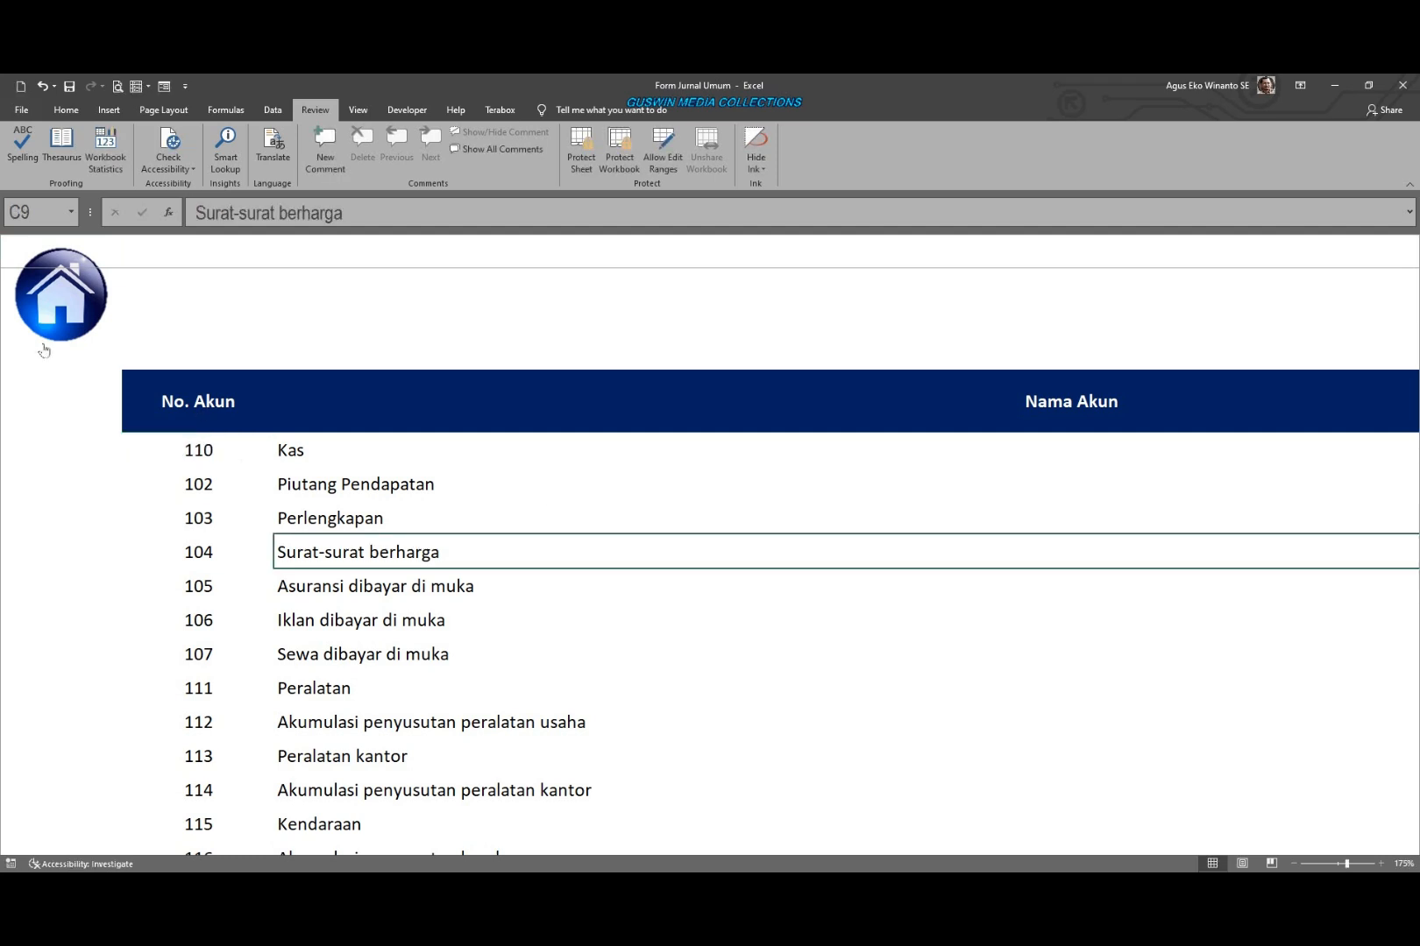
left_click(71, 305)
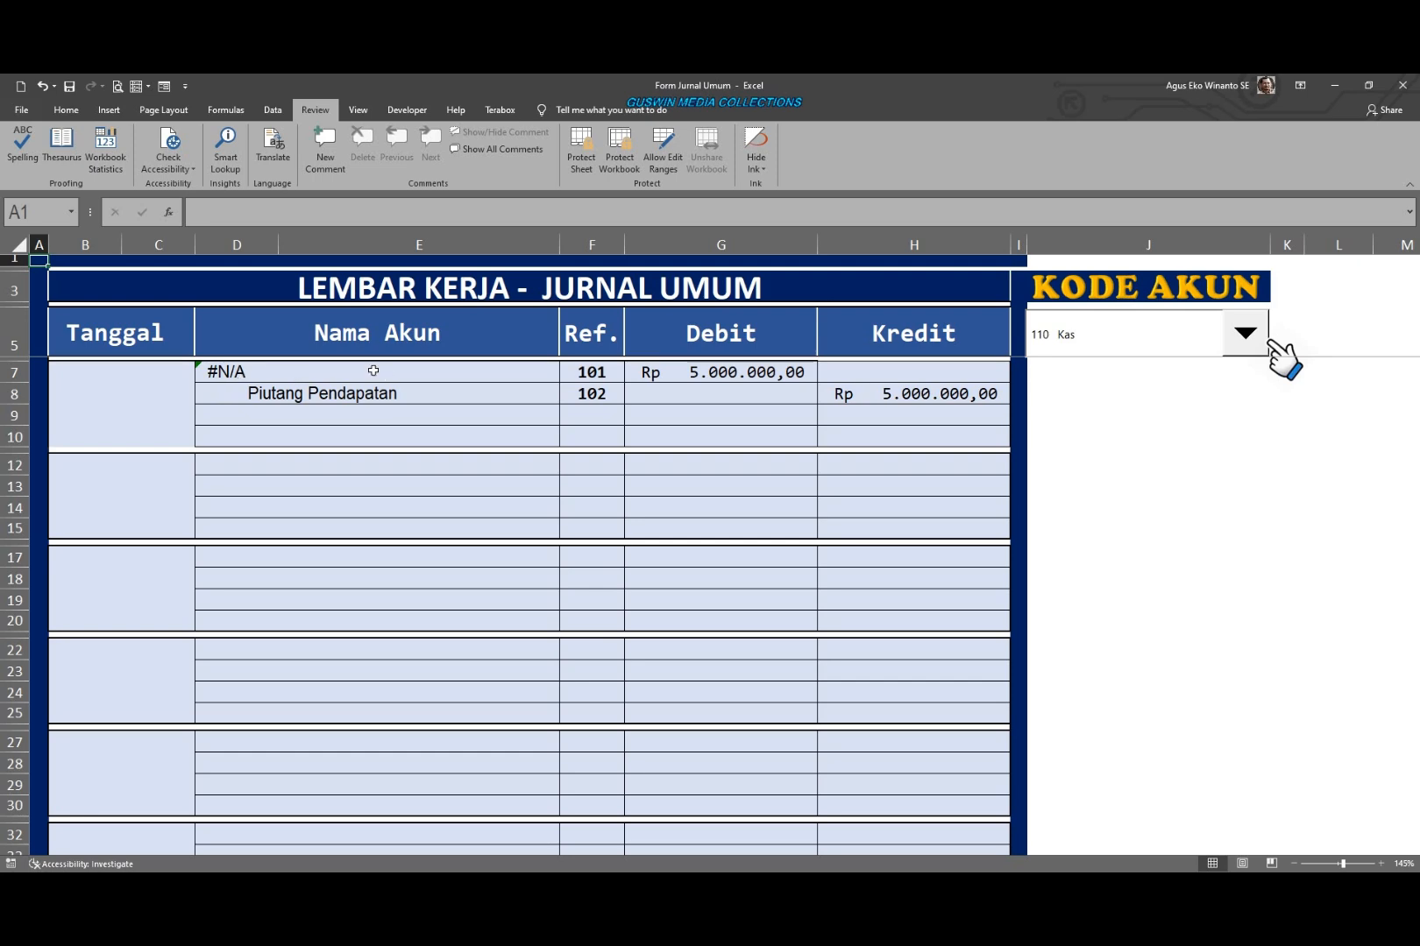
left_click(1245, 333)
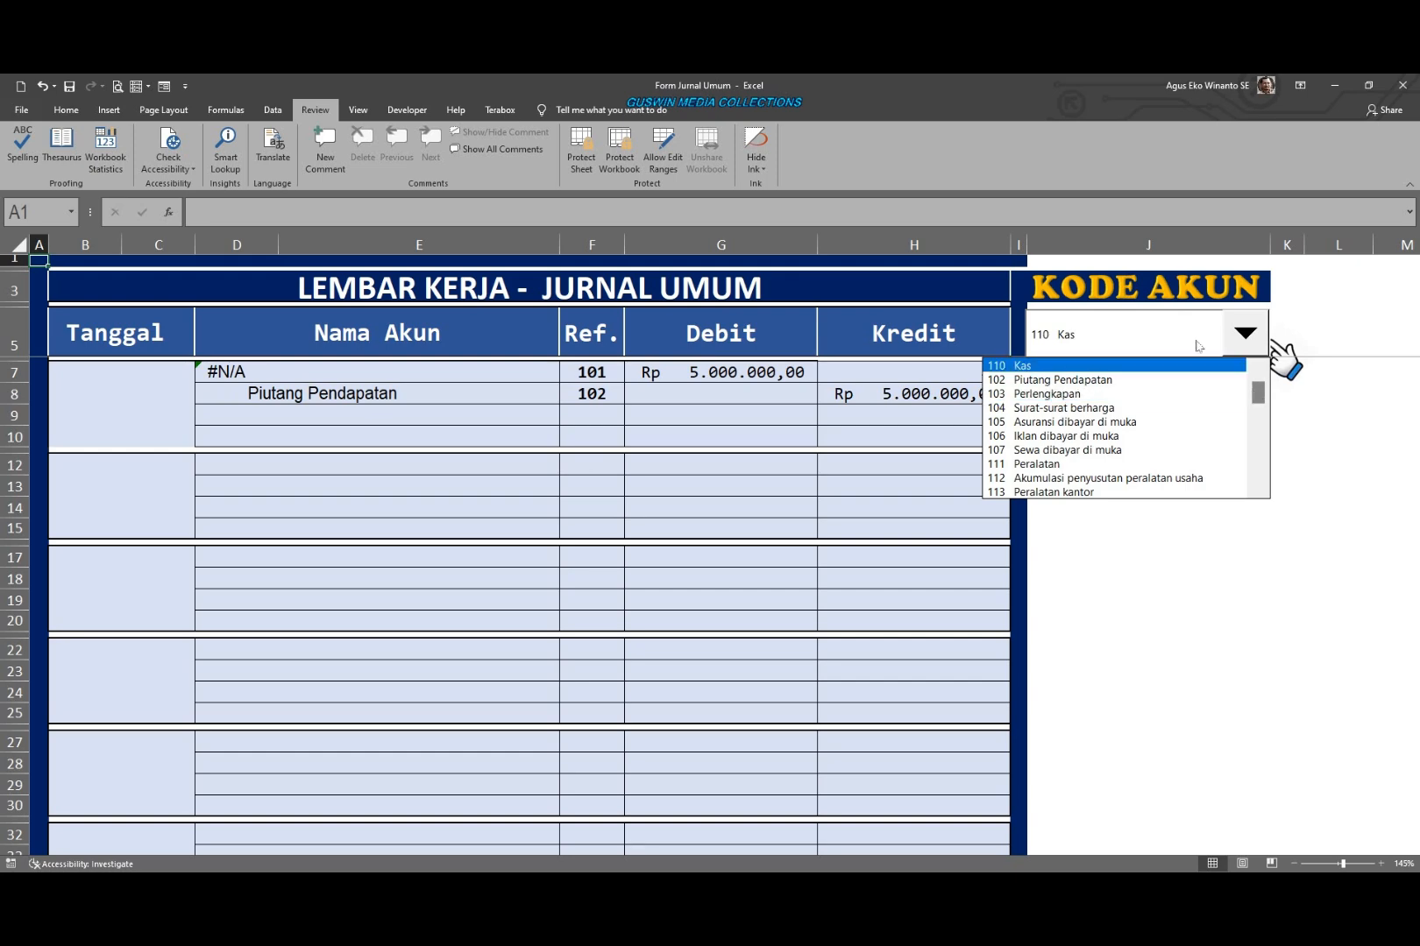
left_click(1176, 298)
Step: Reopen the account list and set the Kas account number to 101
left_click(1172, 296)
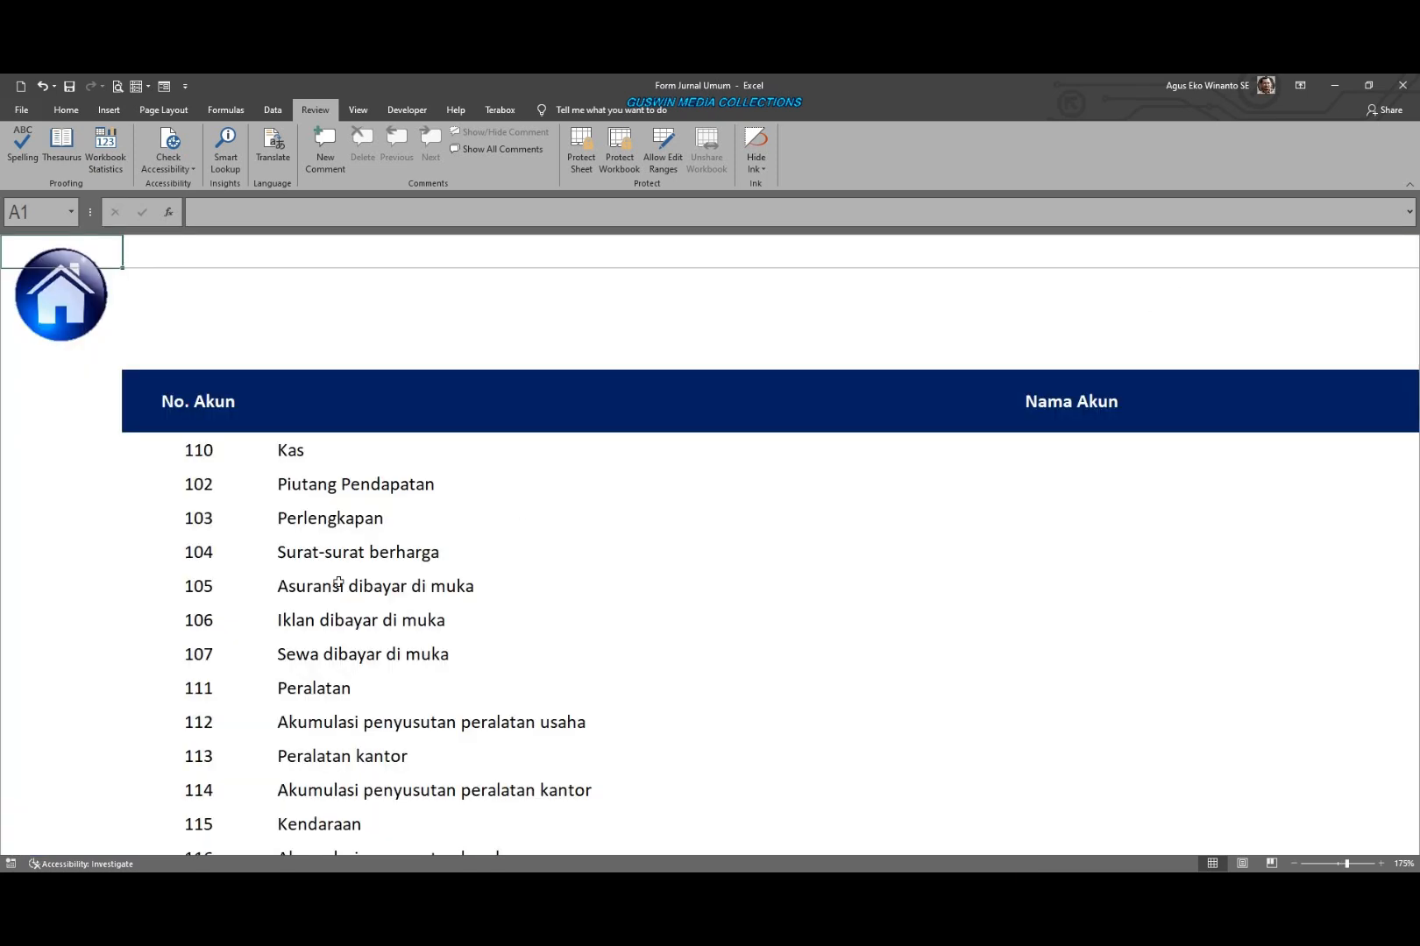
left_click(193, 458)
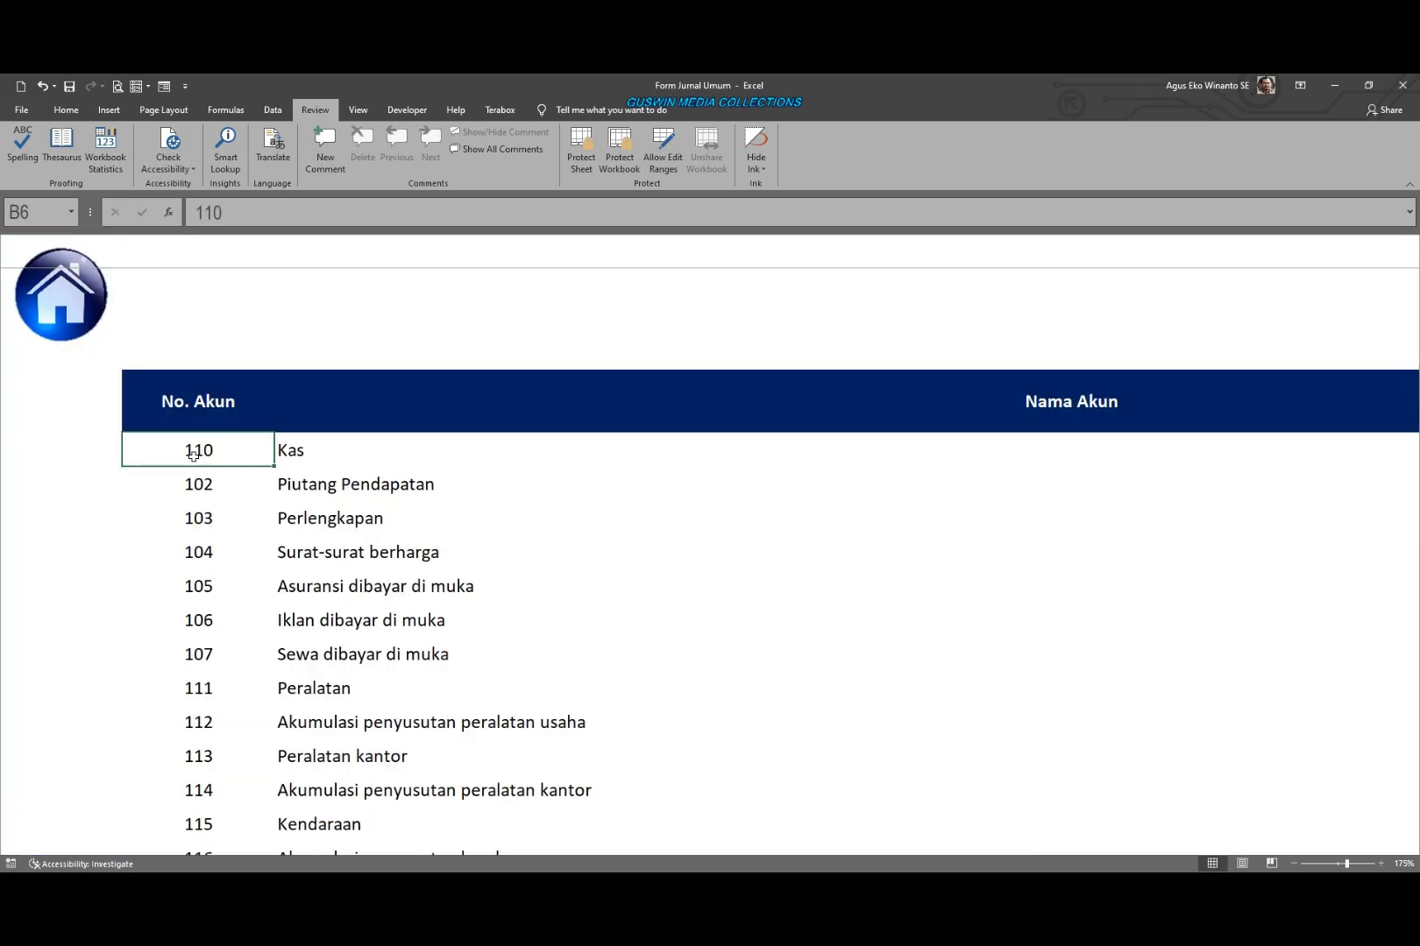
type("101")
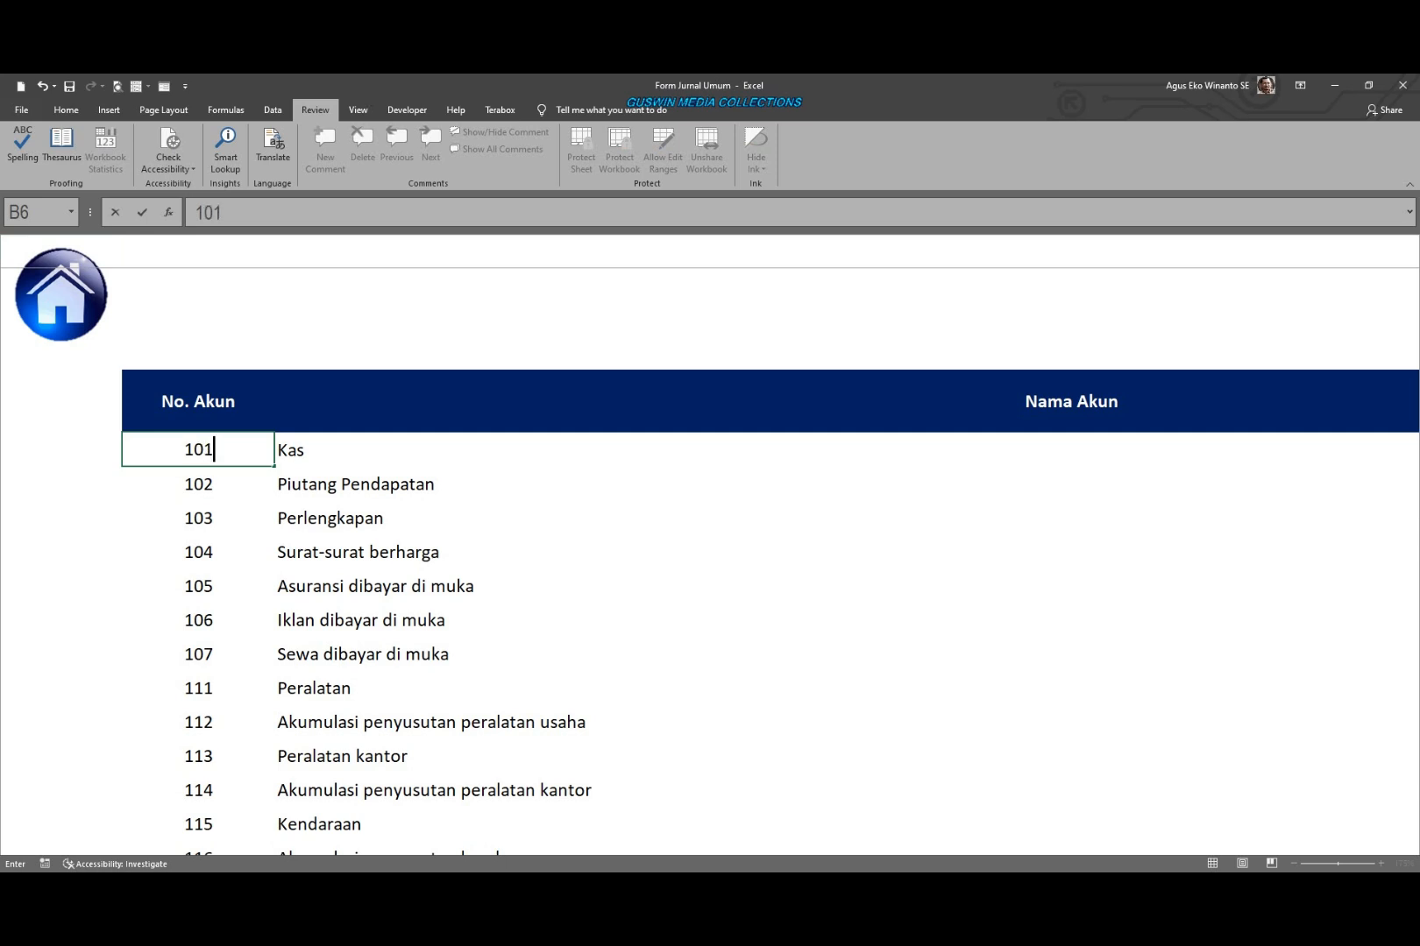
key("Return")
left_click(456, 526)
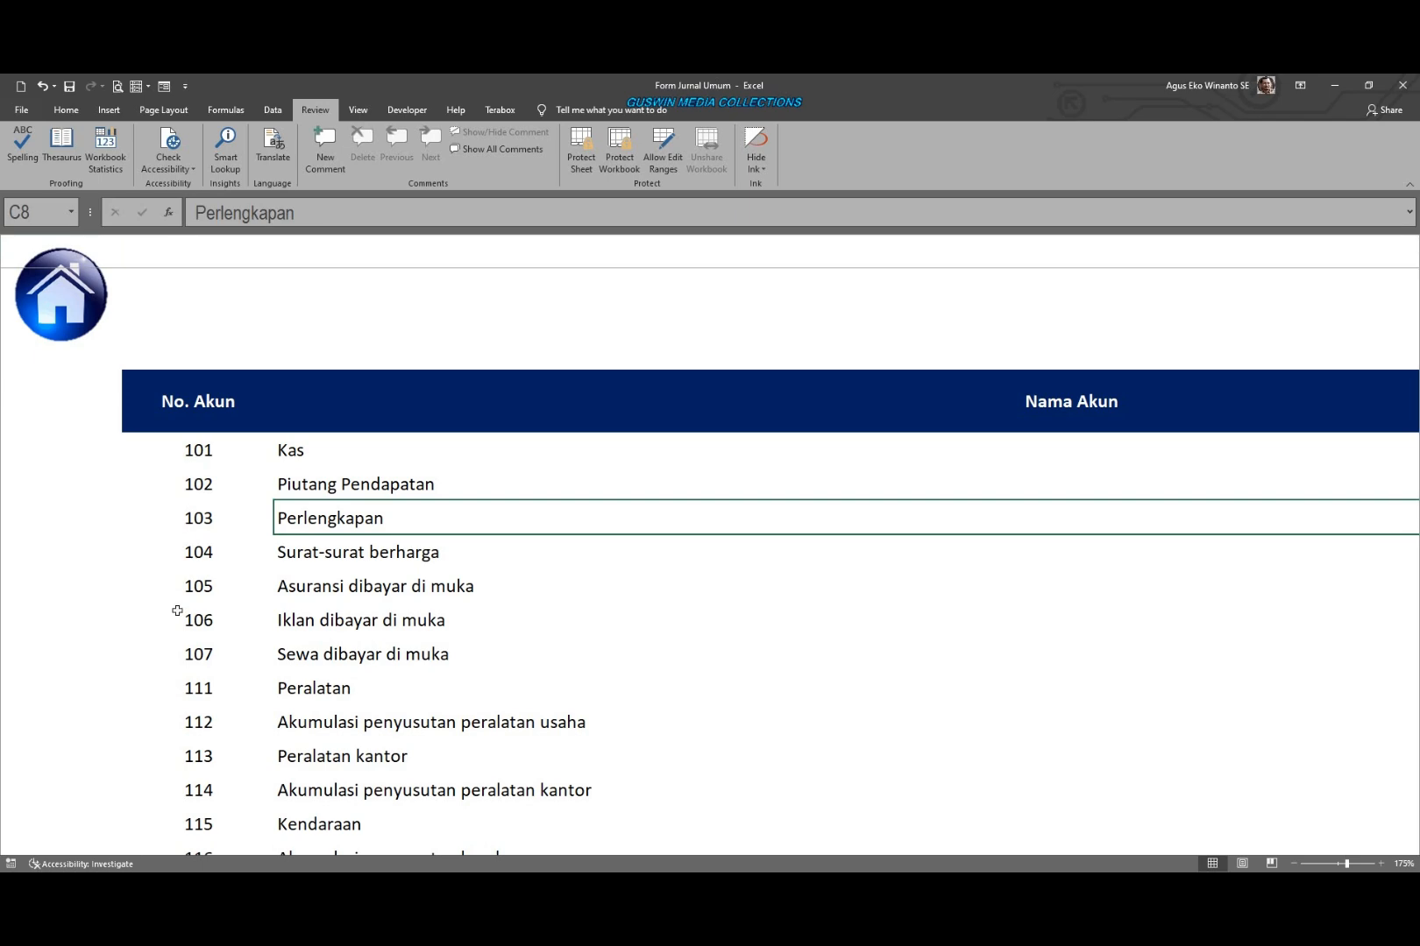
Step: Review the account numbers and names throughout the account list, down to the last Beban account and back to the start
scroll(175, 634, "down", 5)
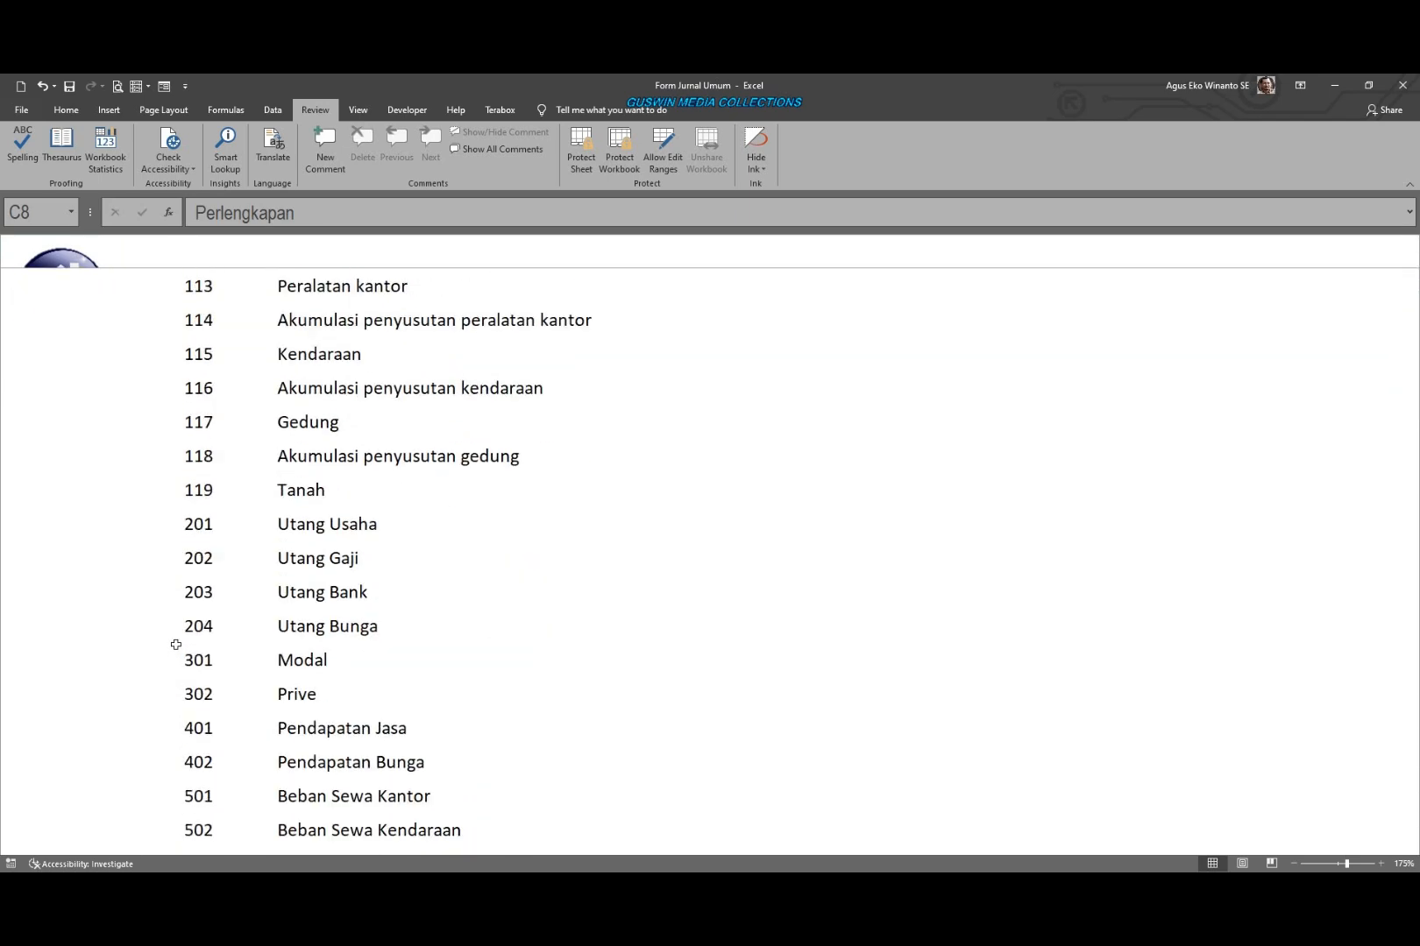
scroll(189, 532, "down", 3)
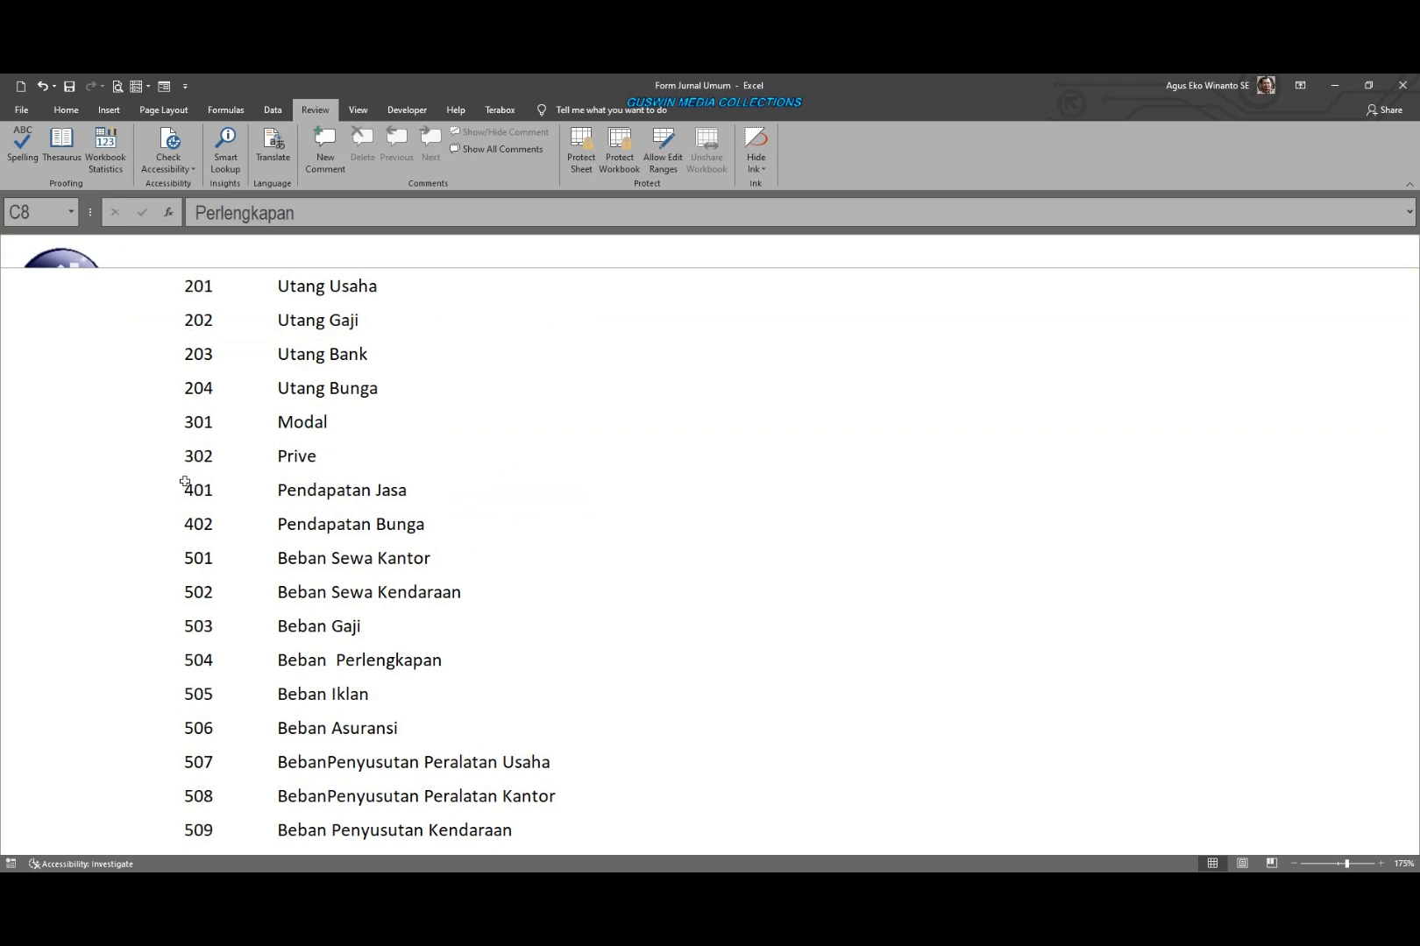
scroll(184, 481, "down", 2)
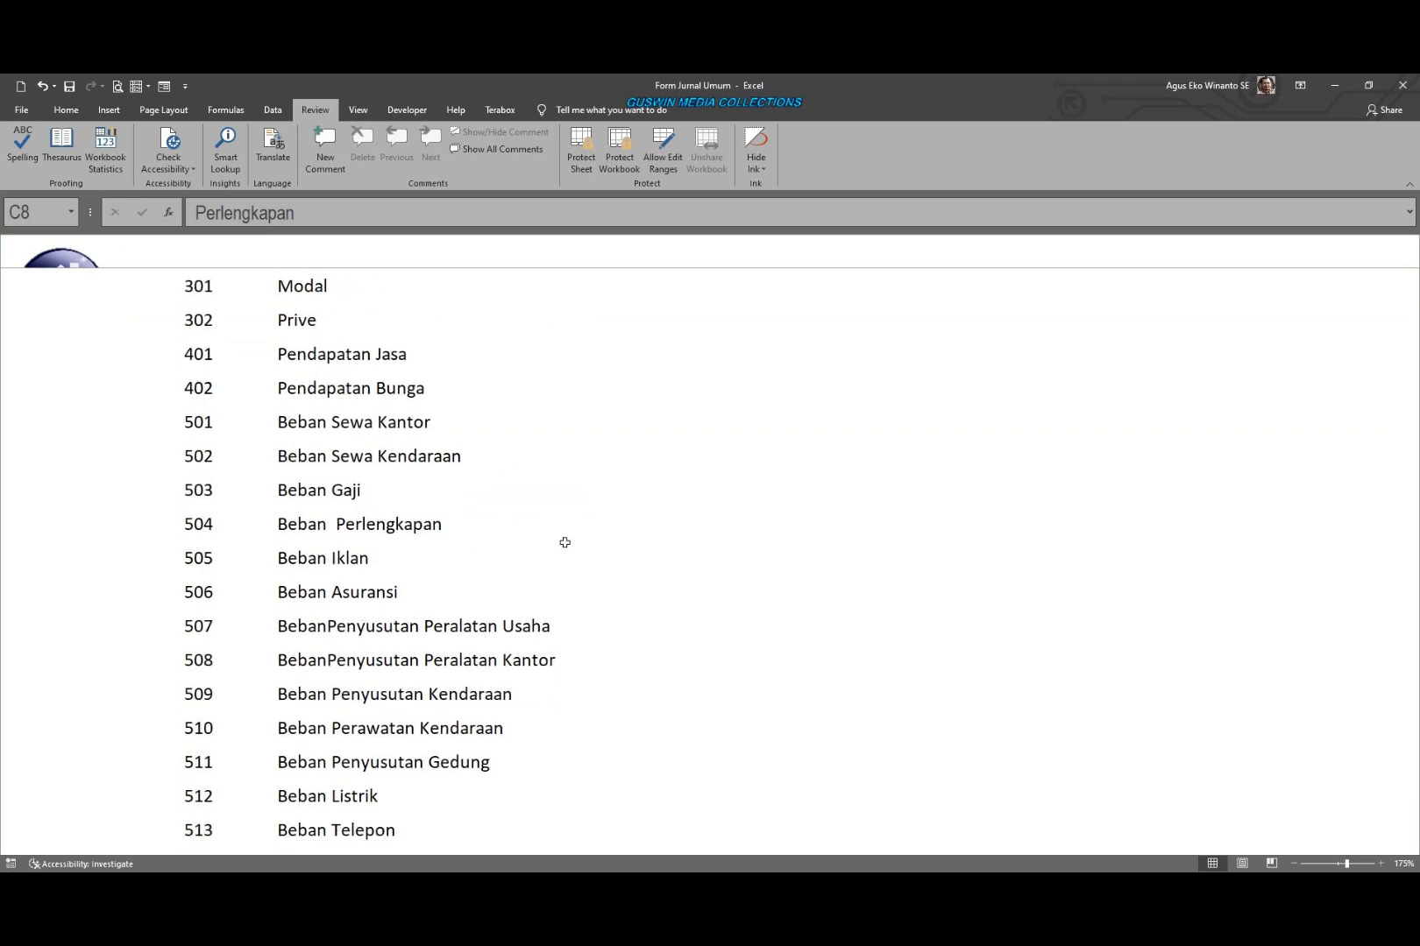
left_click(627, 517)
scroll(602, 570, "up", 5)
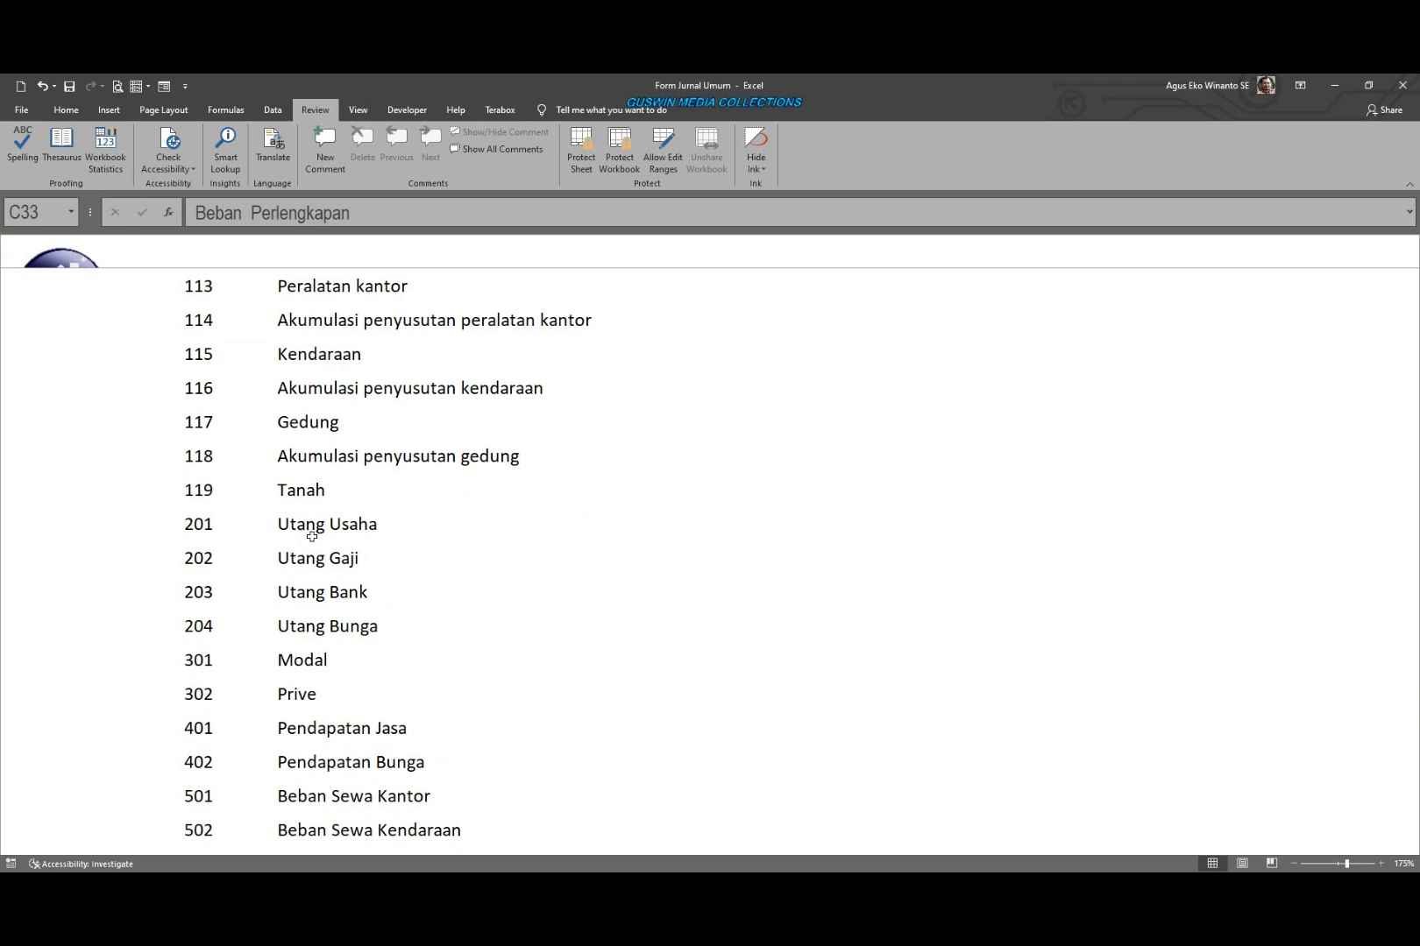
scroll(312, 536, "down", 2)
scroll(283, 536, "down", 2)
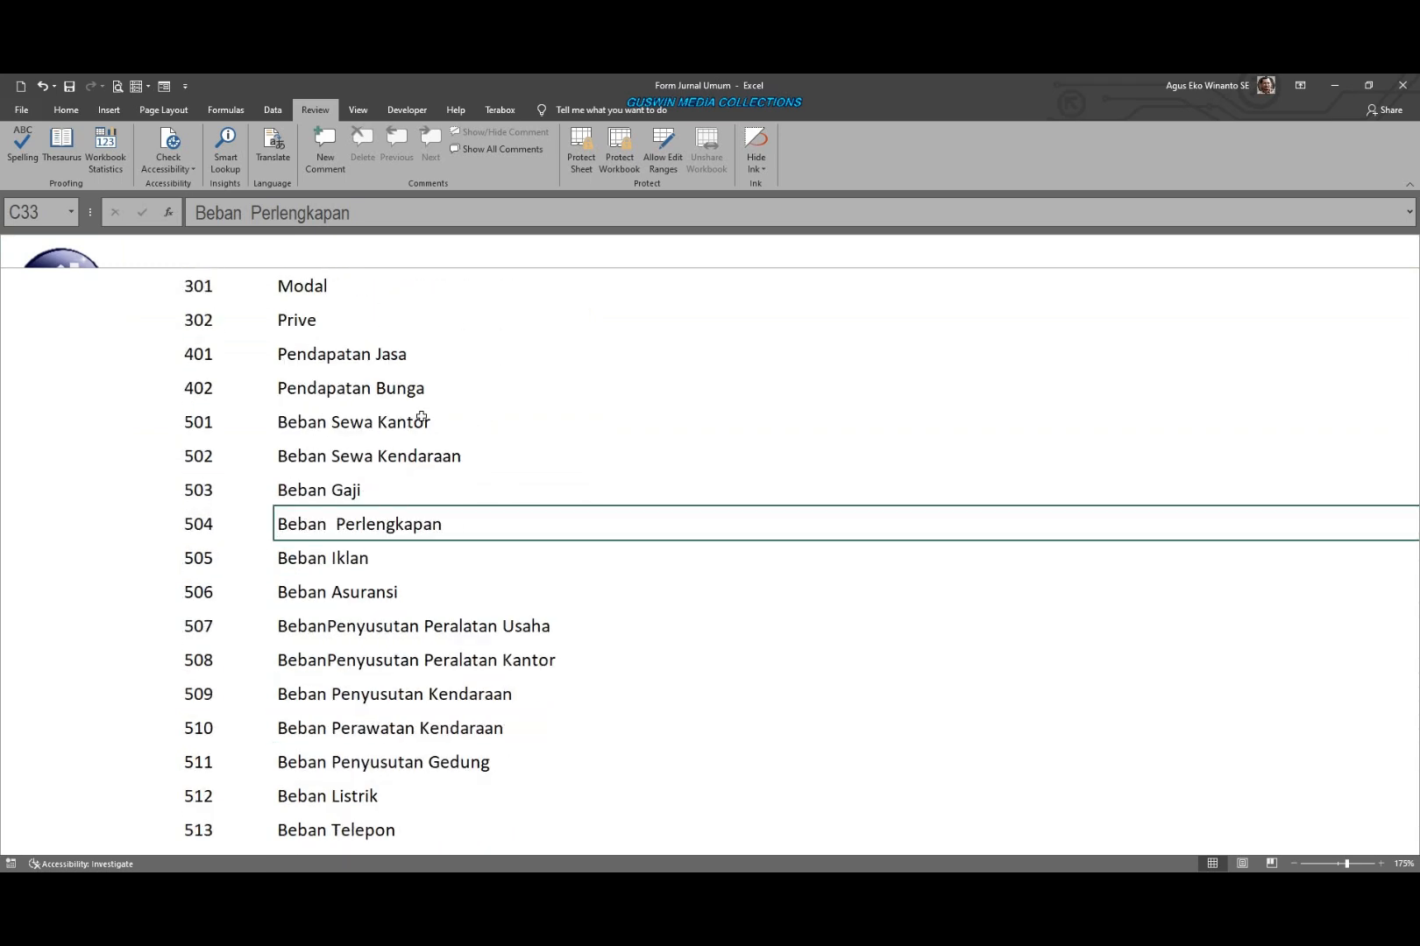
scroll(357, 427, "down", 3)
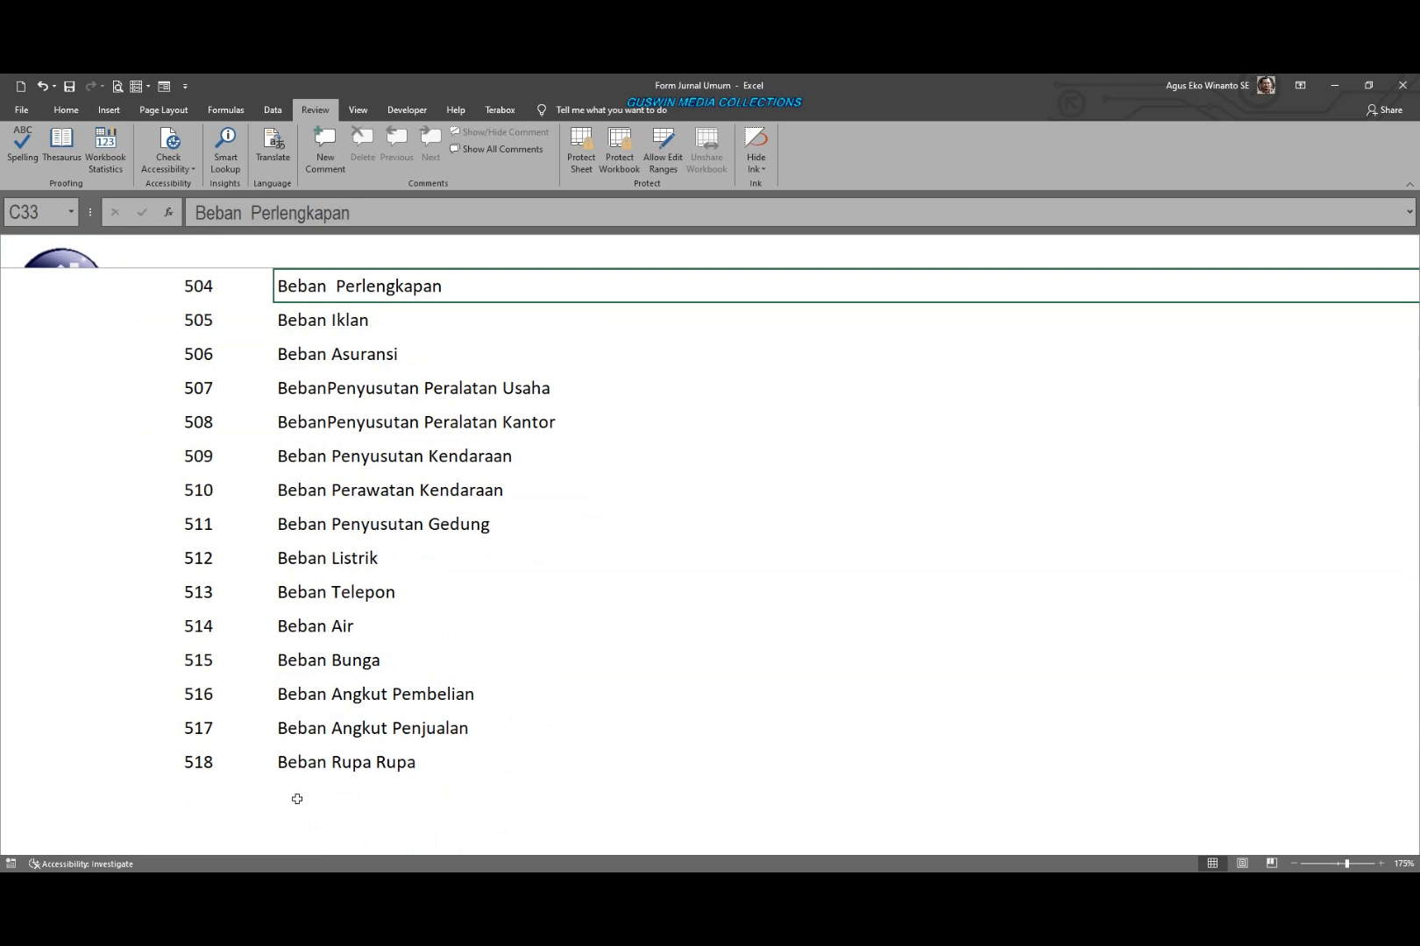
scroll(284, 502, "up", 2)
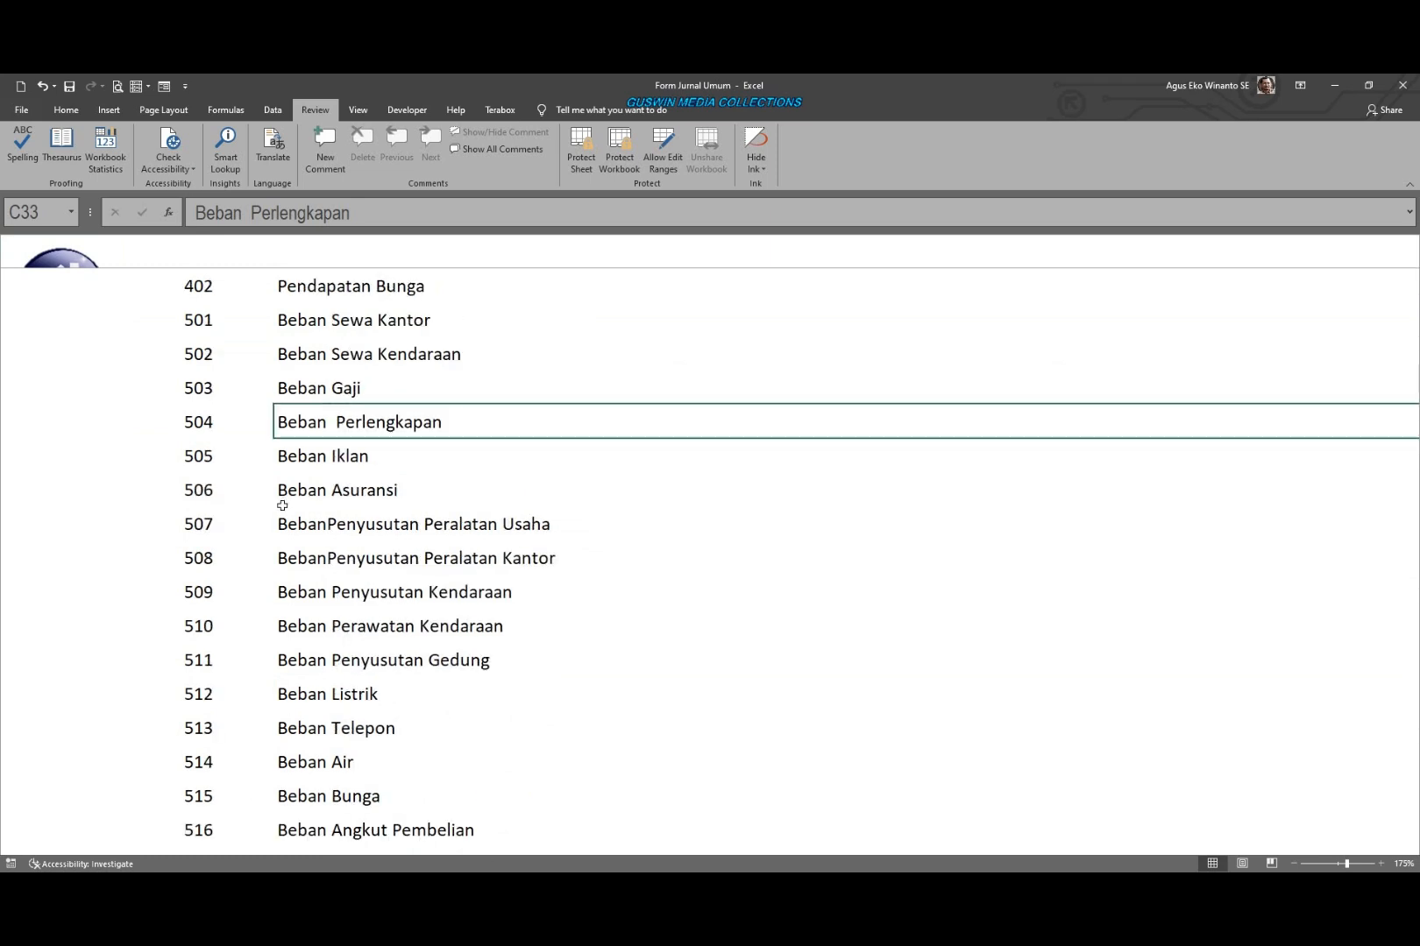
scroll(311, 673, "down", 2)
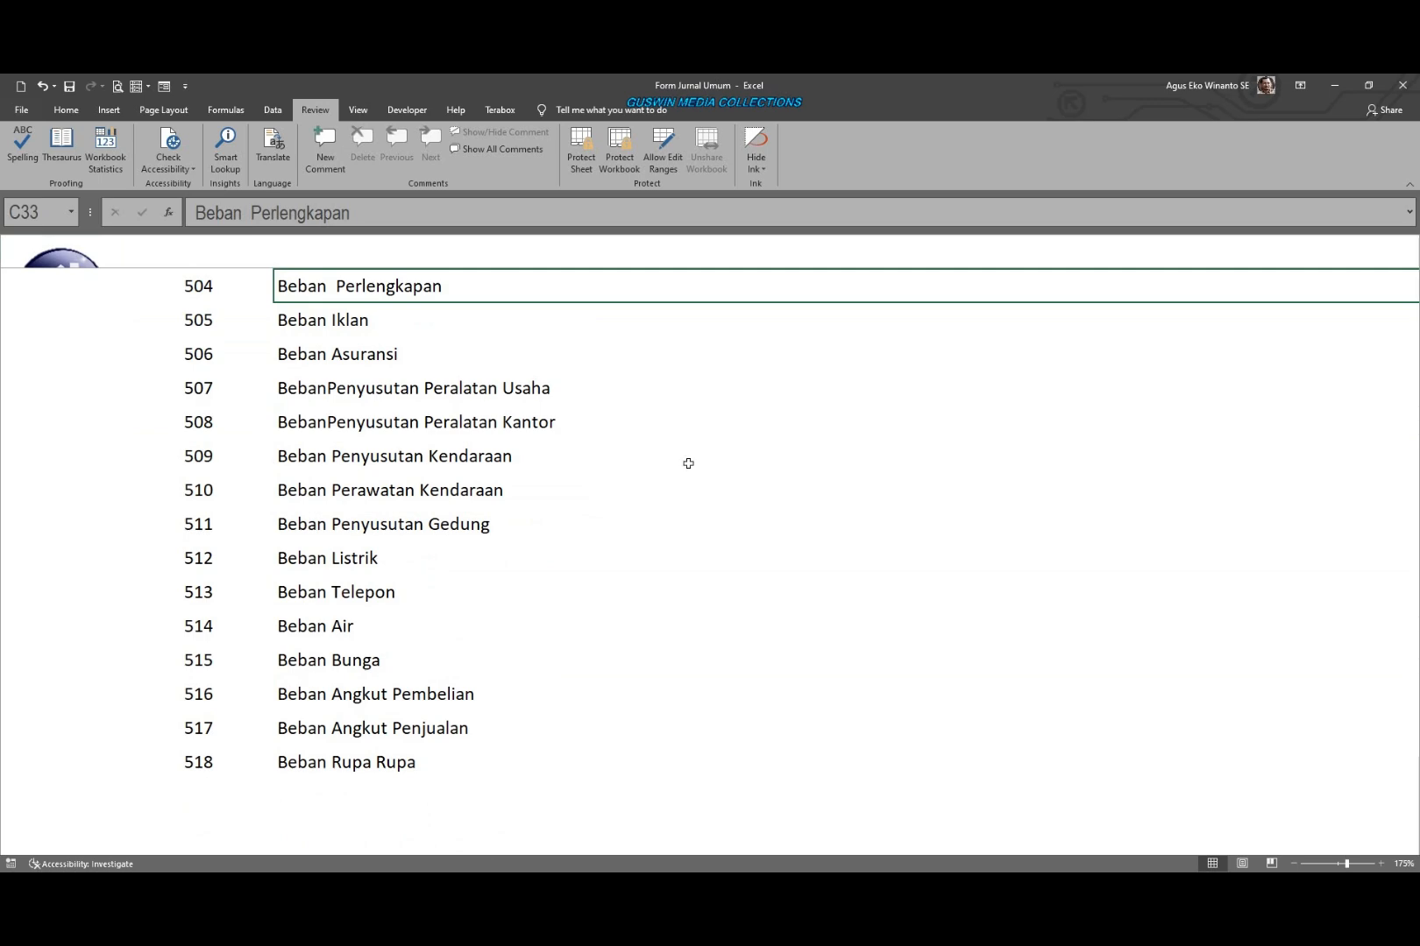
scroll(701, 458, "up", 6)
scroll(704, 457, "up", 6)
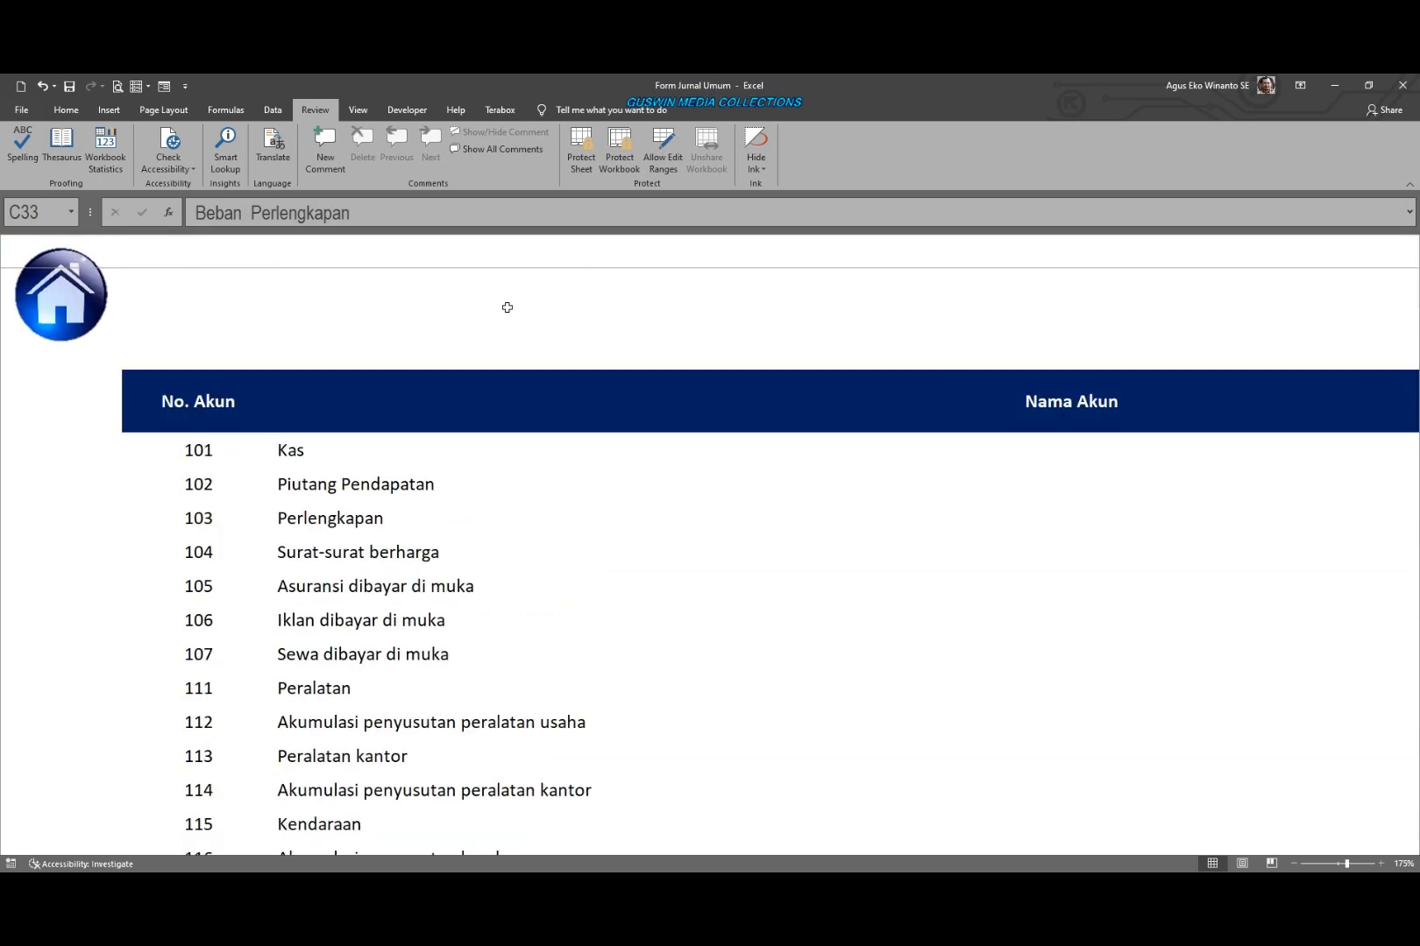
Step: Return to the journal sheet and open the cell format settings for the first Tanggal entry, rows 7 to 10
left_click(88, 289)
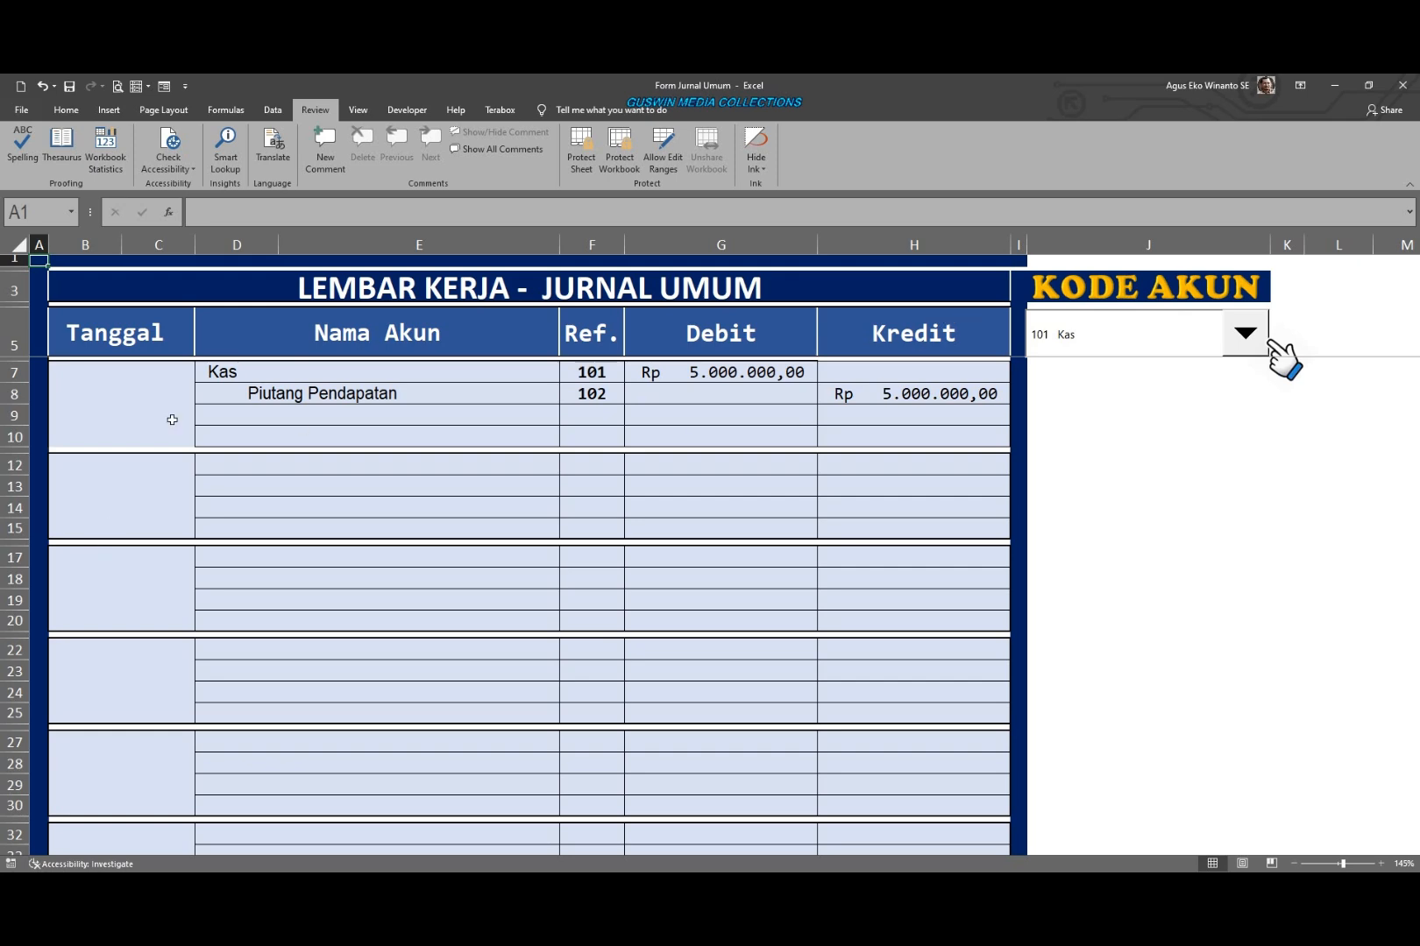
left_click(95, 404)
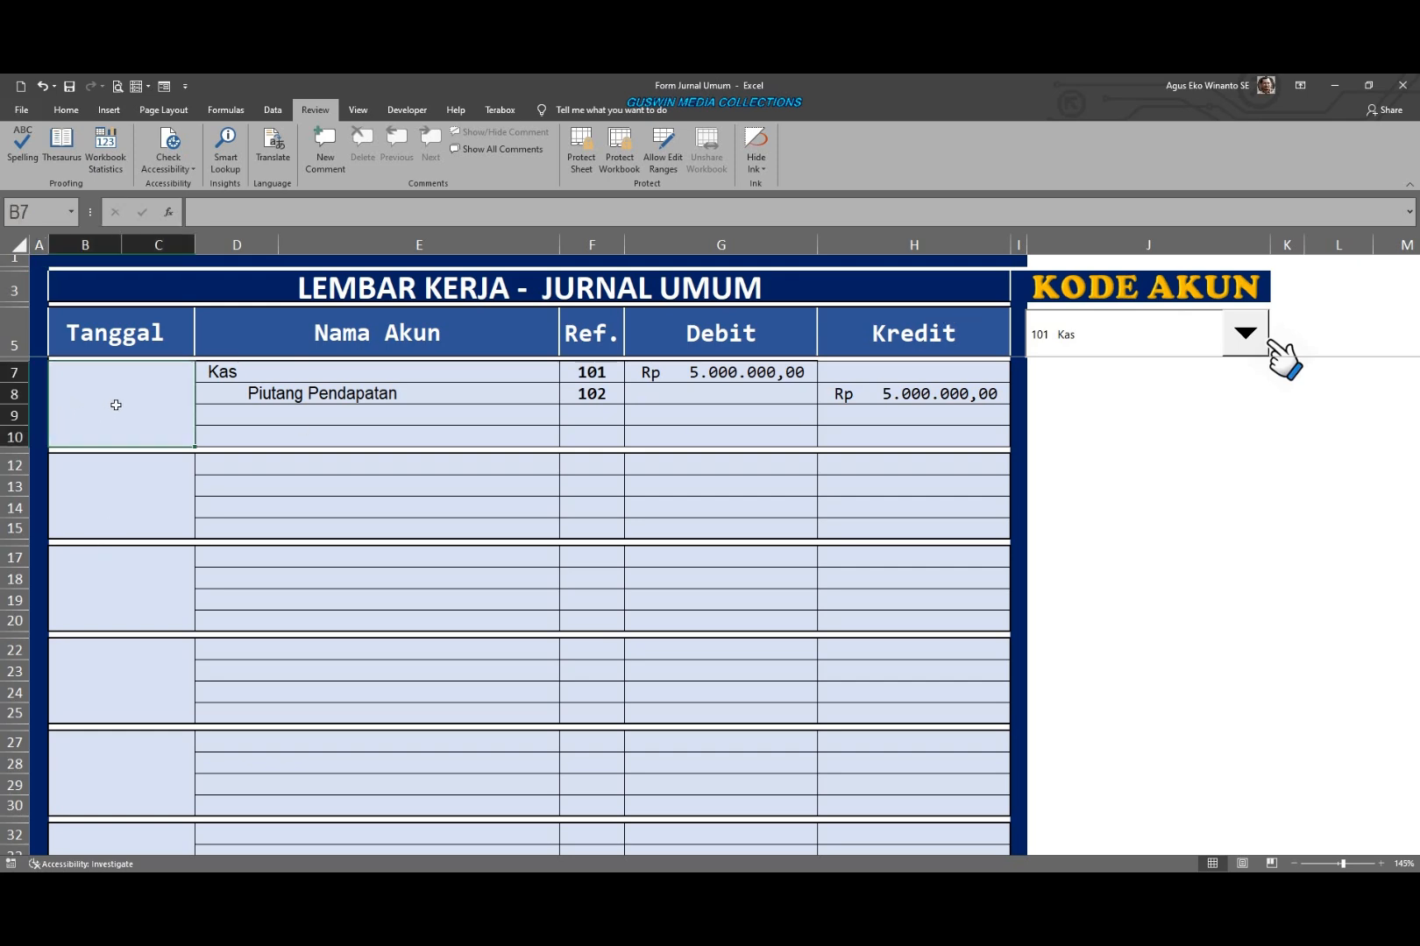
right_click(116, 405)
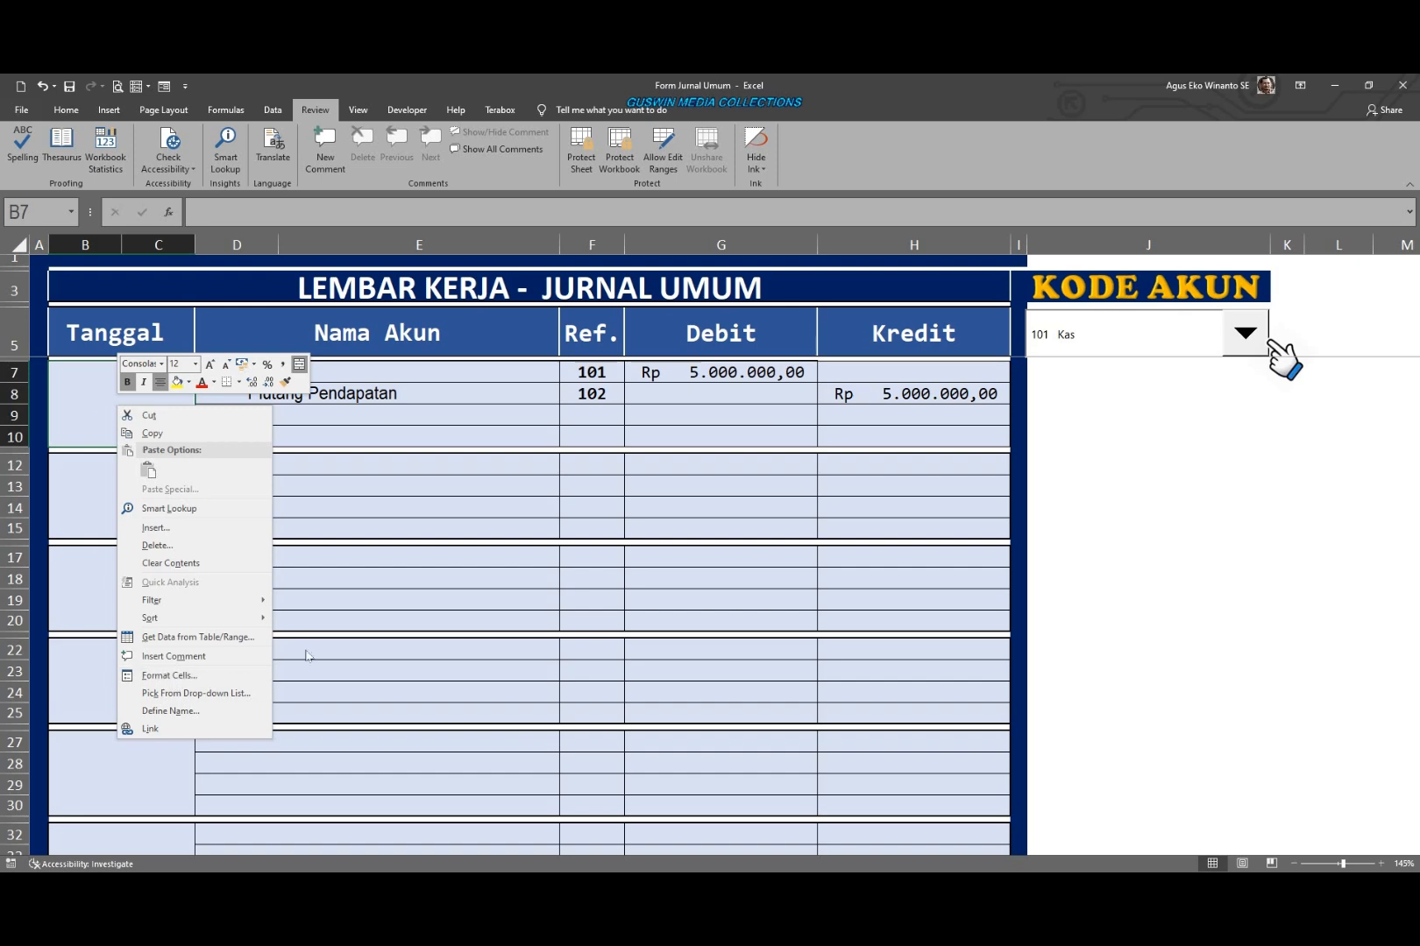
key("Escape")
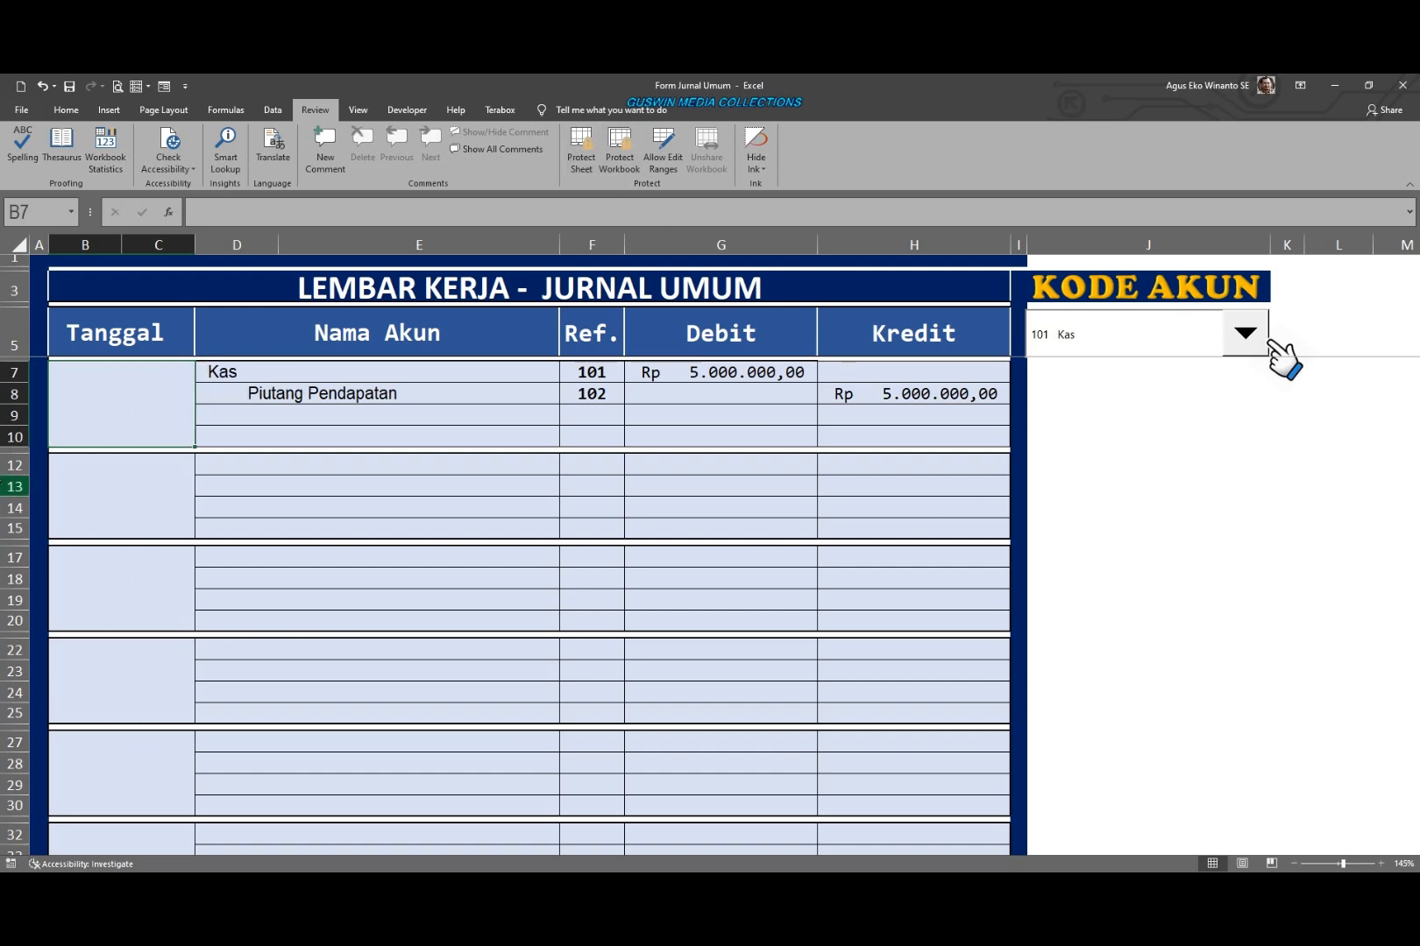
right_click(129, 407)
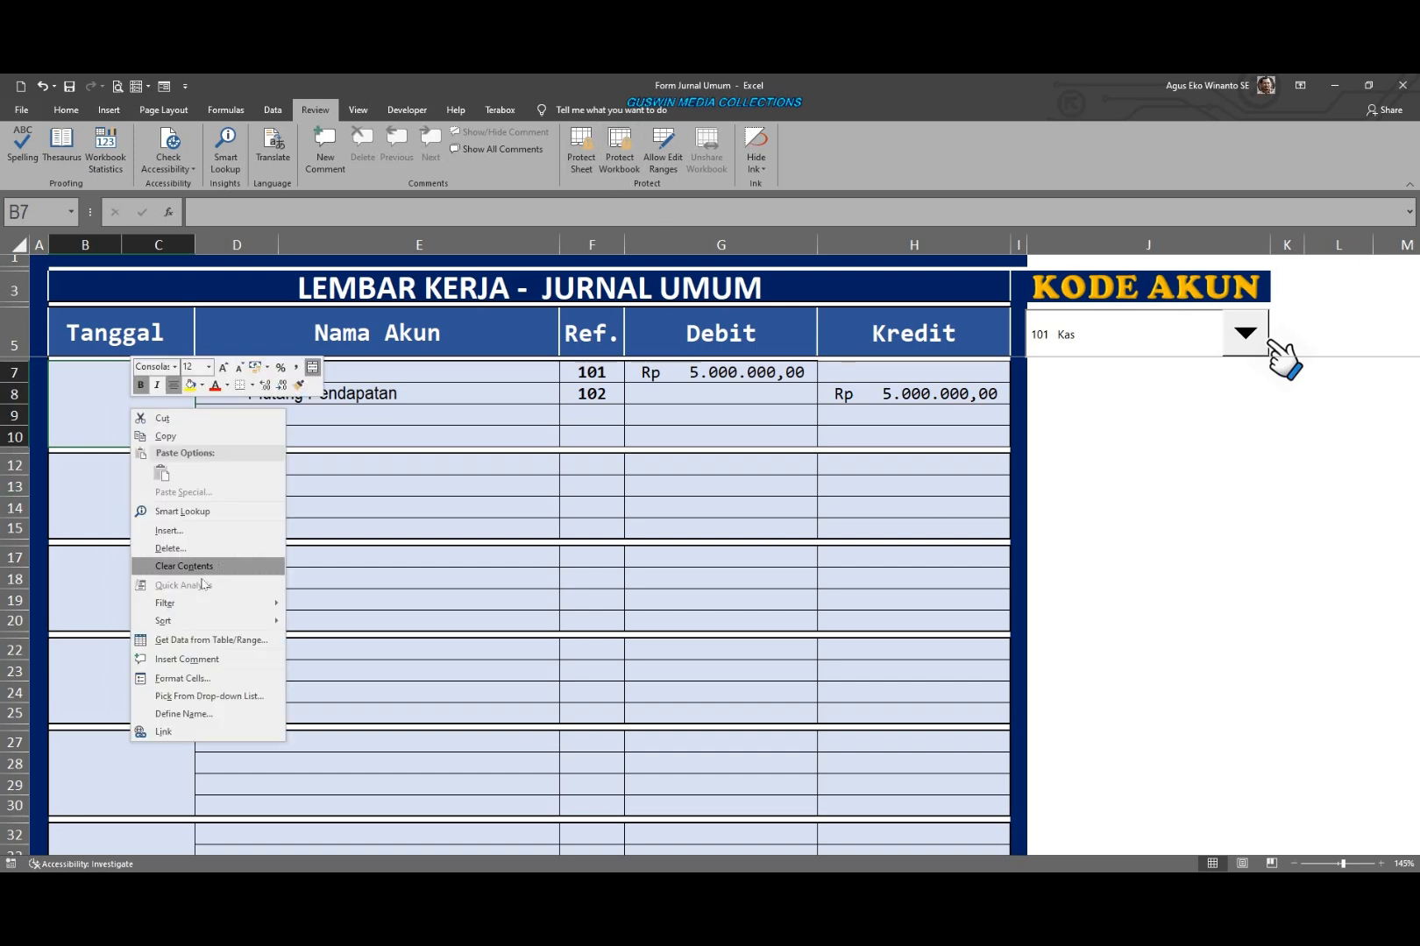
left_click(197, 680)
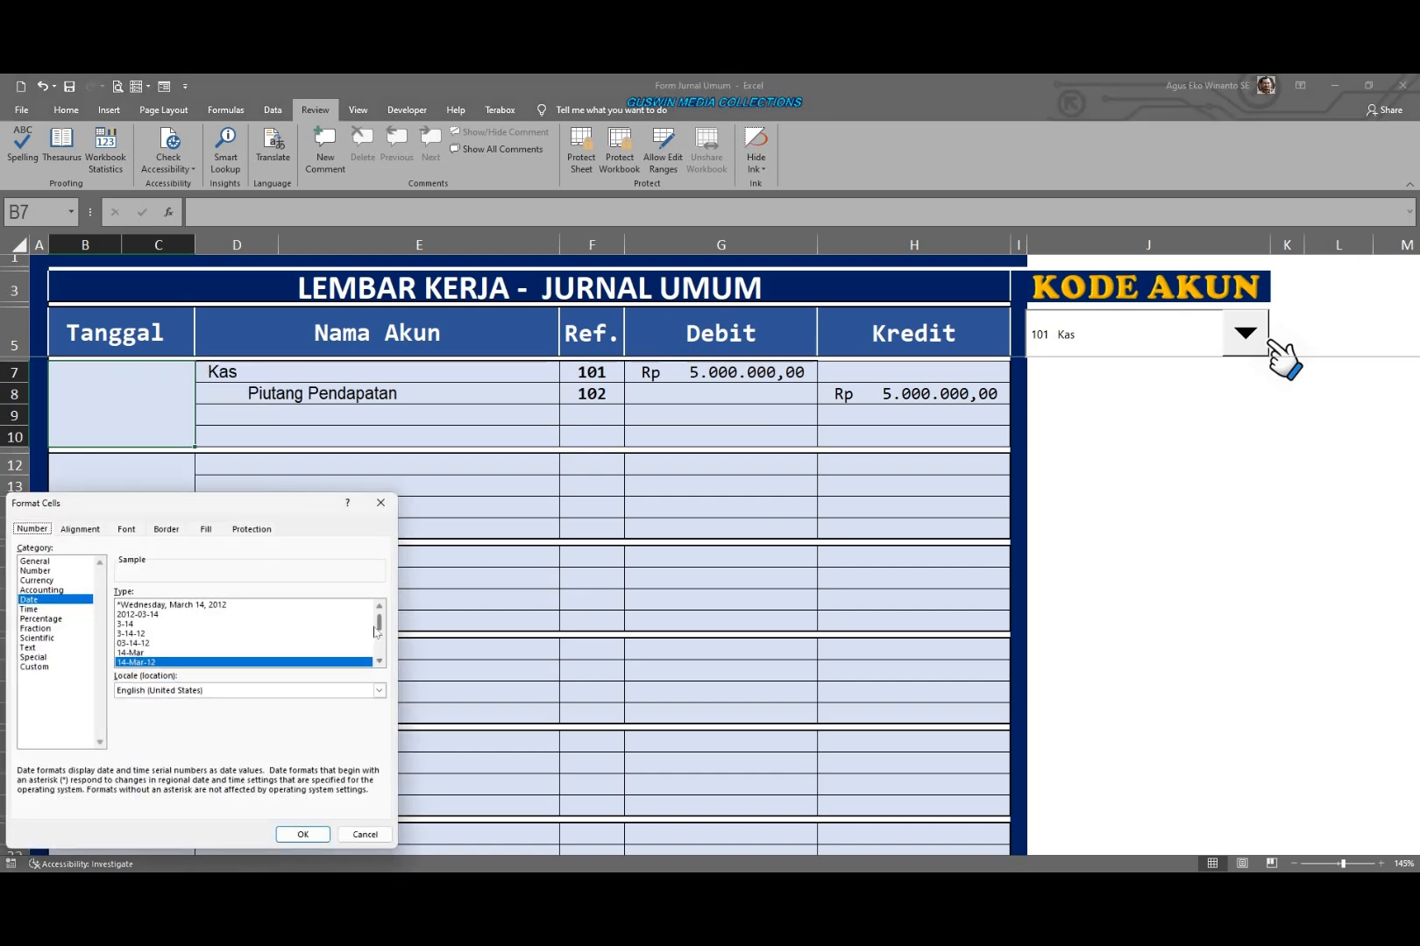
Step: Look through the English (United States) date types and select 14-Mar-2012
scroll(379, 631, "up", 1)
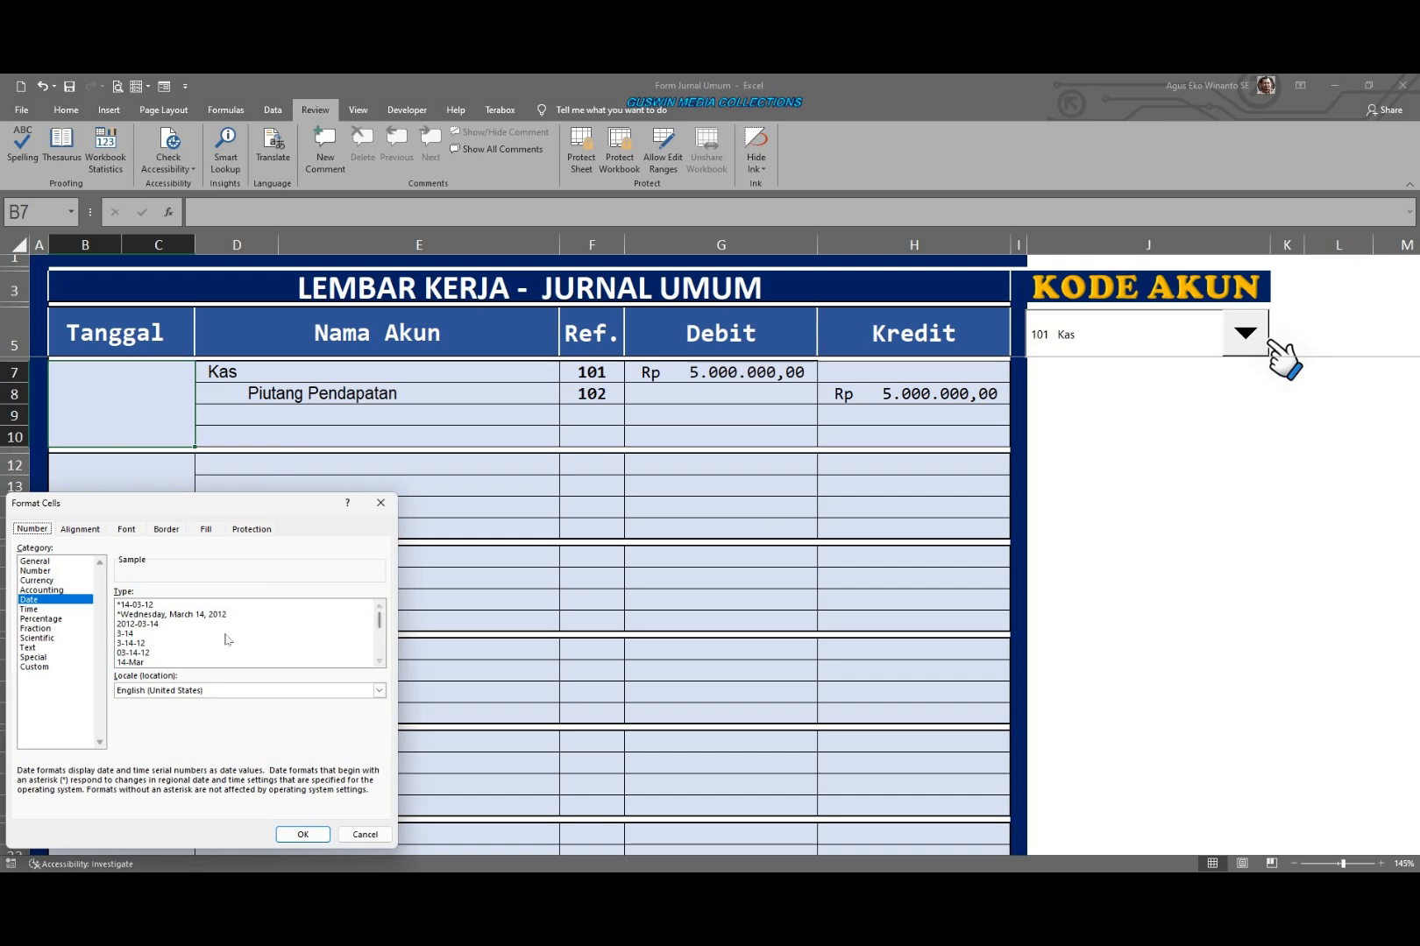
scroll(153, 664, "down", 4)
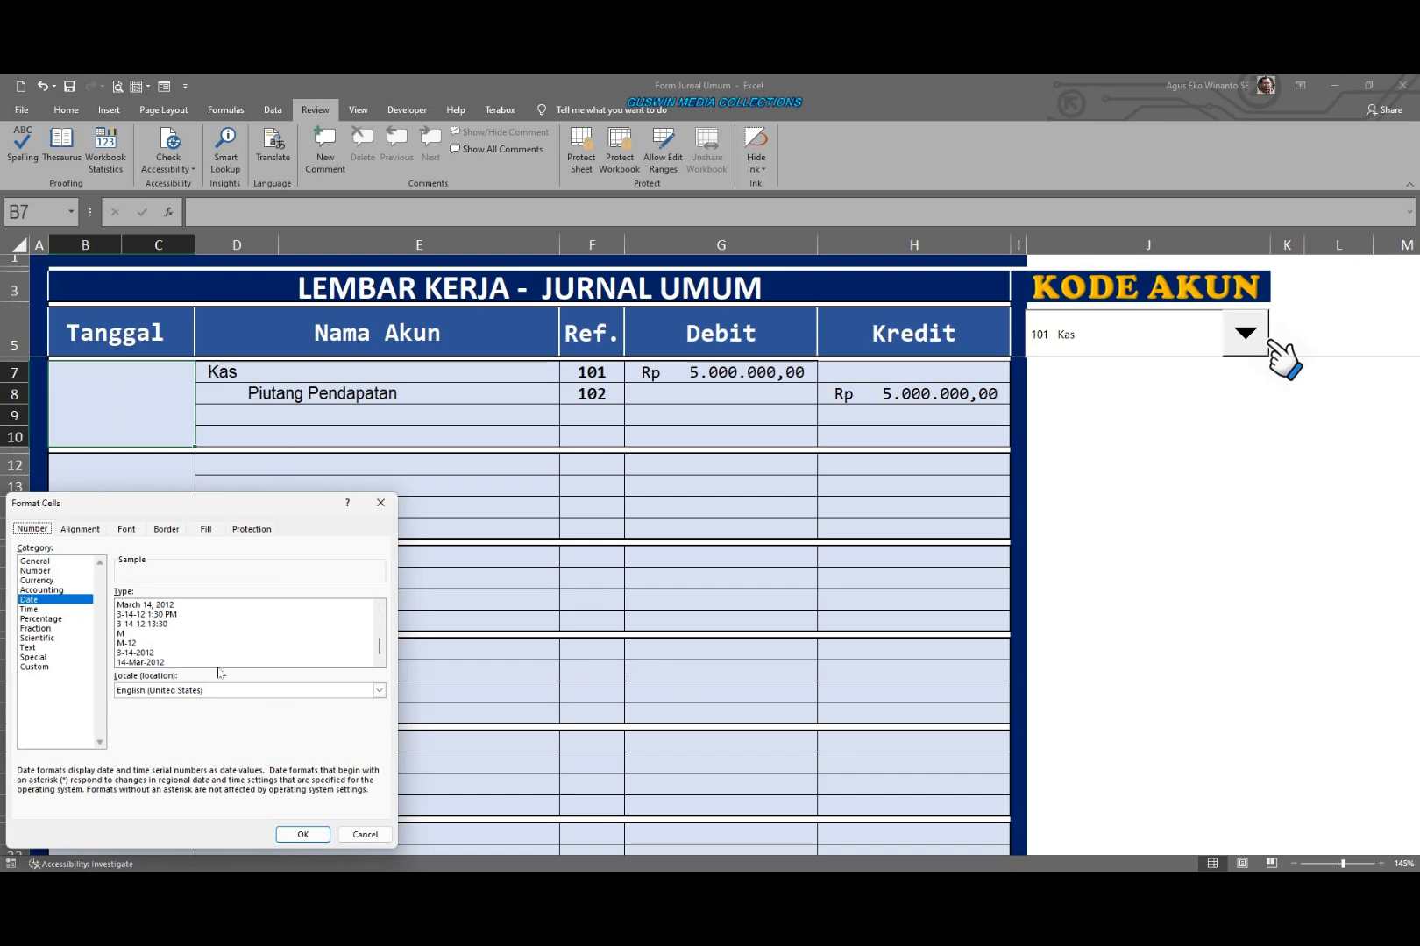
left_click(147, 663)
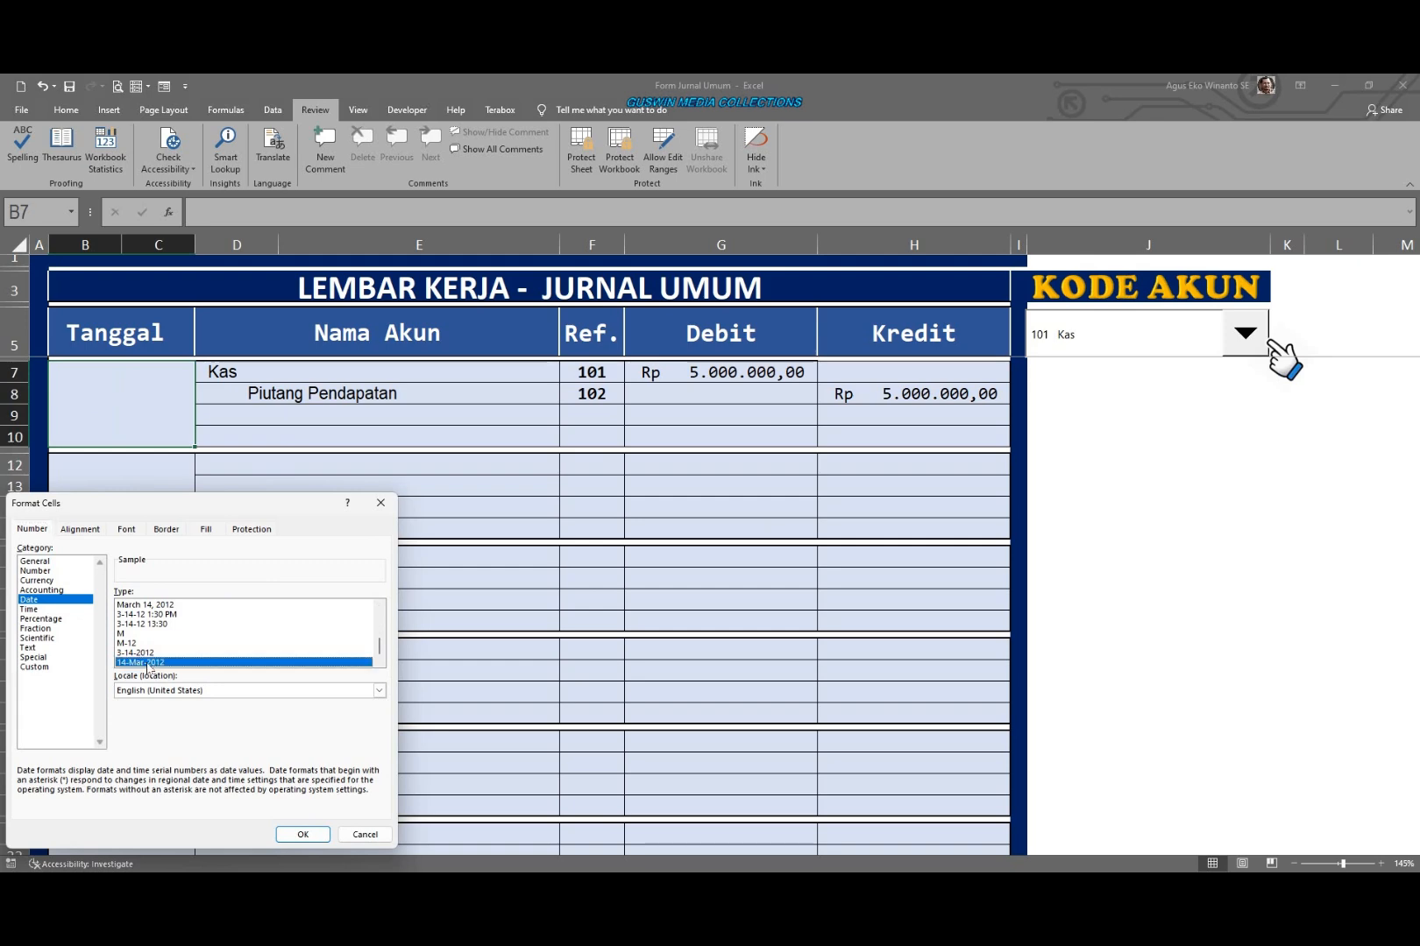
Step: Set the date locale to Indonesian with the type 14 Maret 2012 and apply it to the first Tanggal cell
left_click(379, 691)
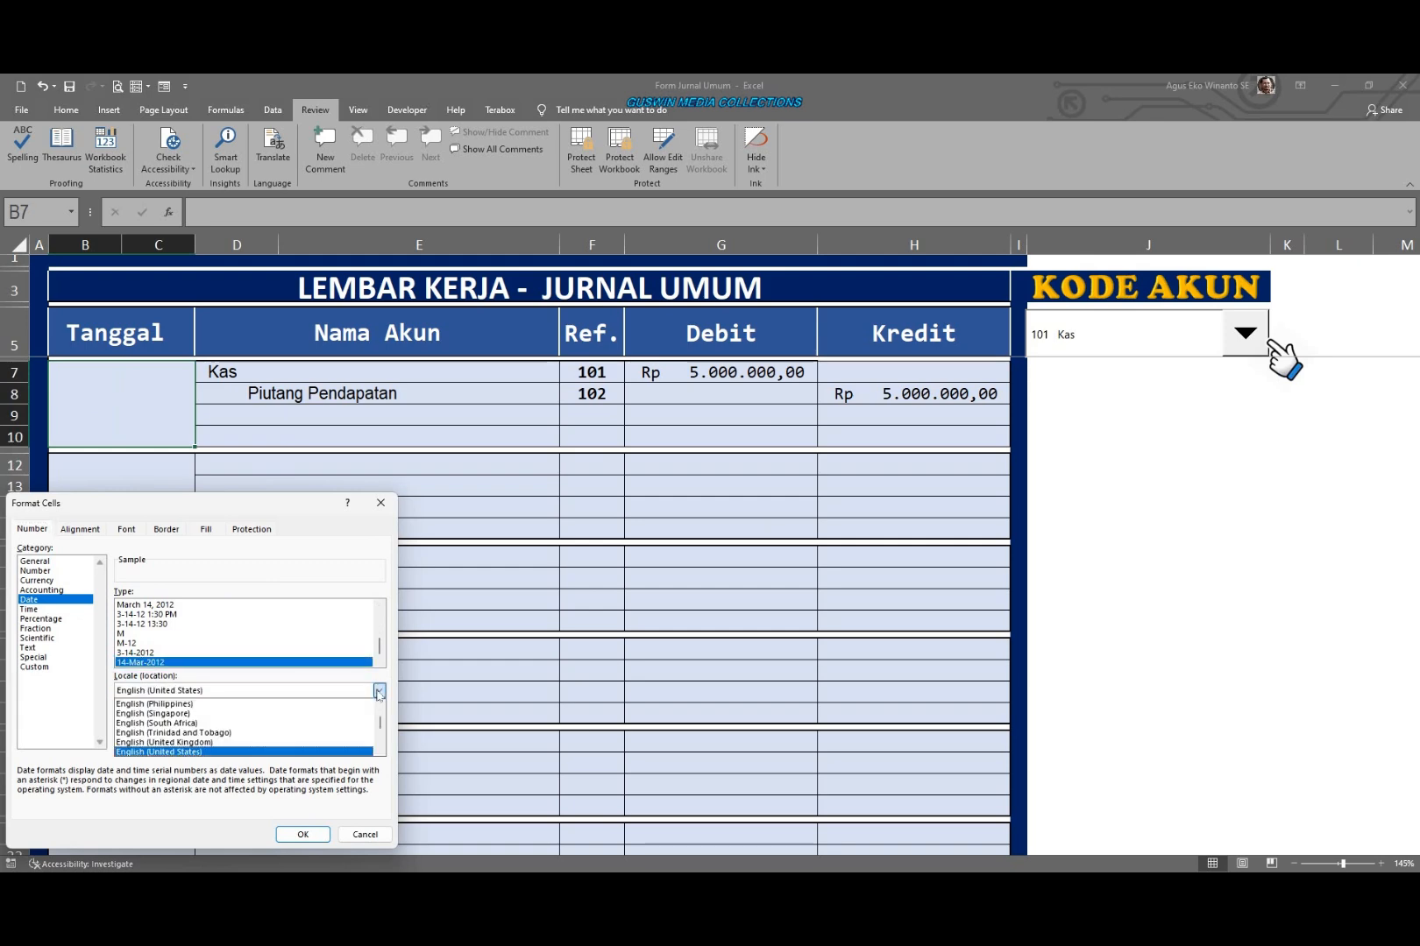
left_click_drag(383, 734, 380, 719)
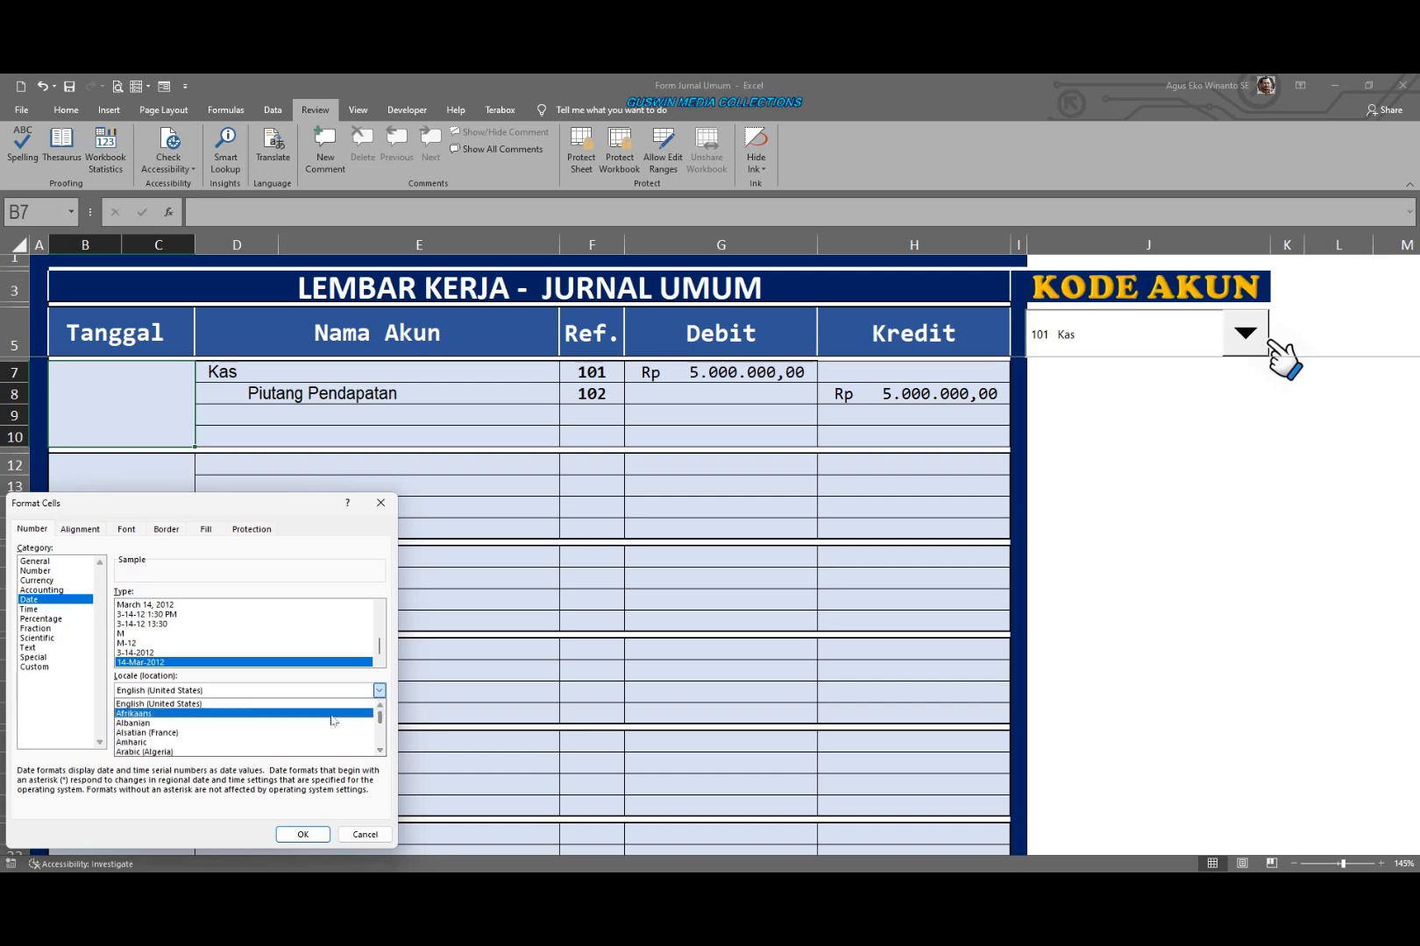
scroll(328, 723, "down", 9)
scroll(308, 723, "down", 10)
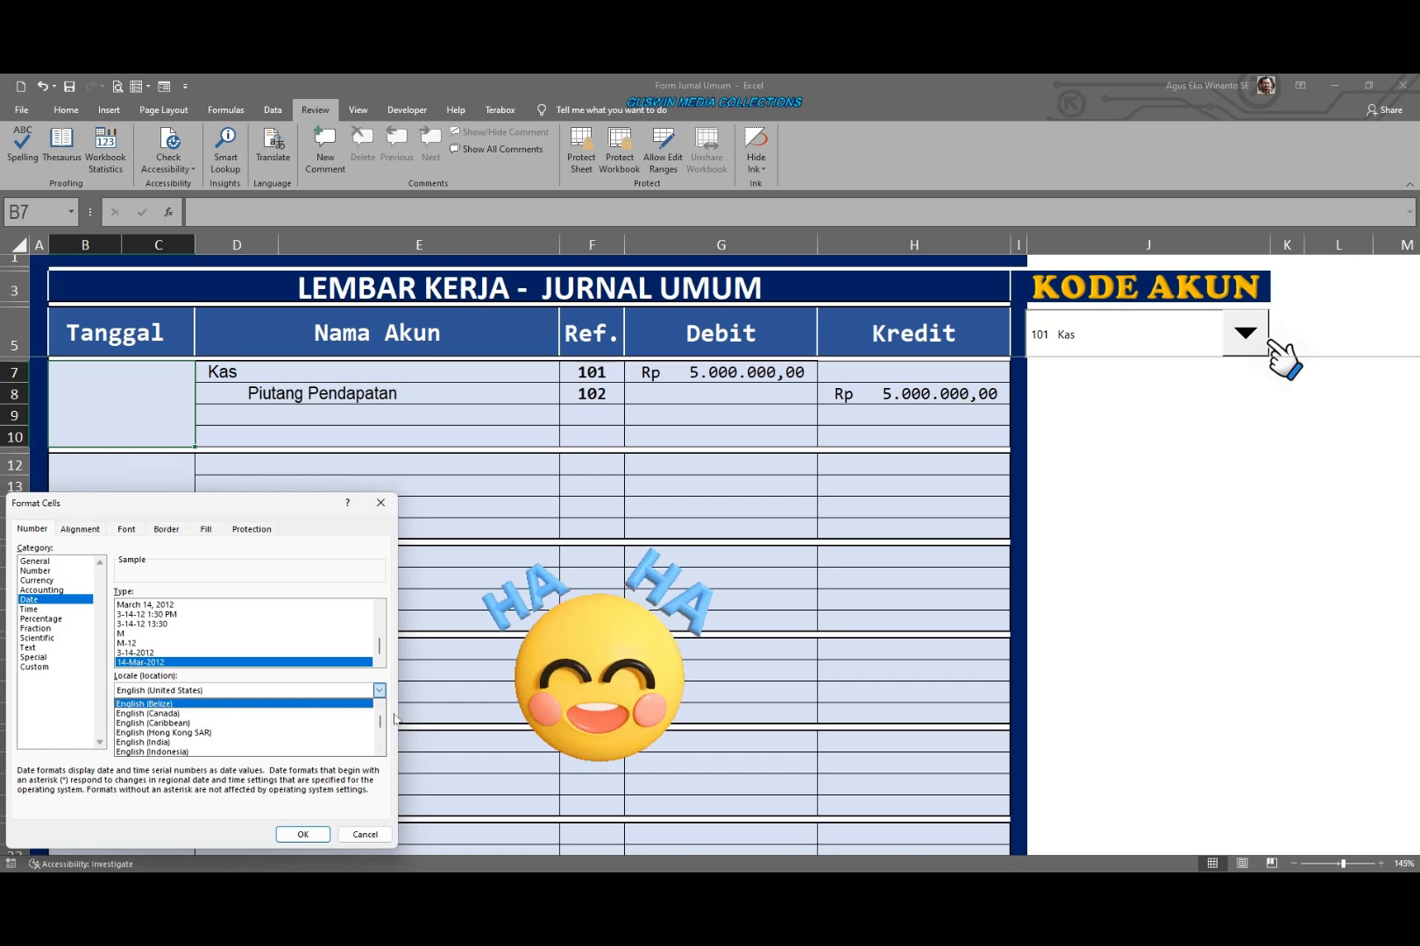
mouse_move(381, 720)
left_mouse_down()
mouse_move(383, 735)
mouse_move(381, 718)
left_mouse_up()
scroll(307, 727, "down", 2)
scroll(306, 739, "down", 12)
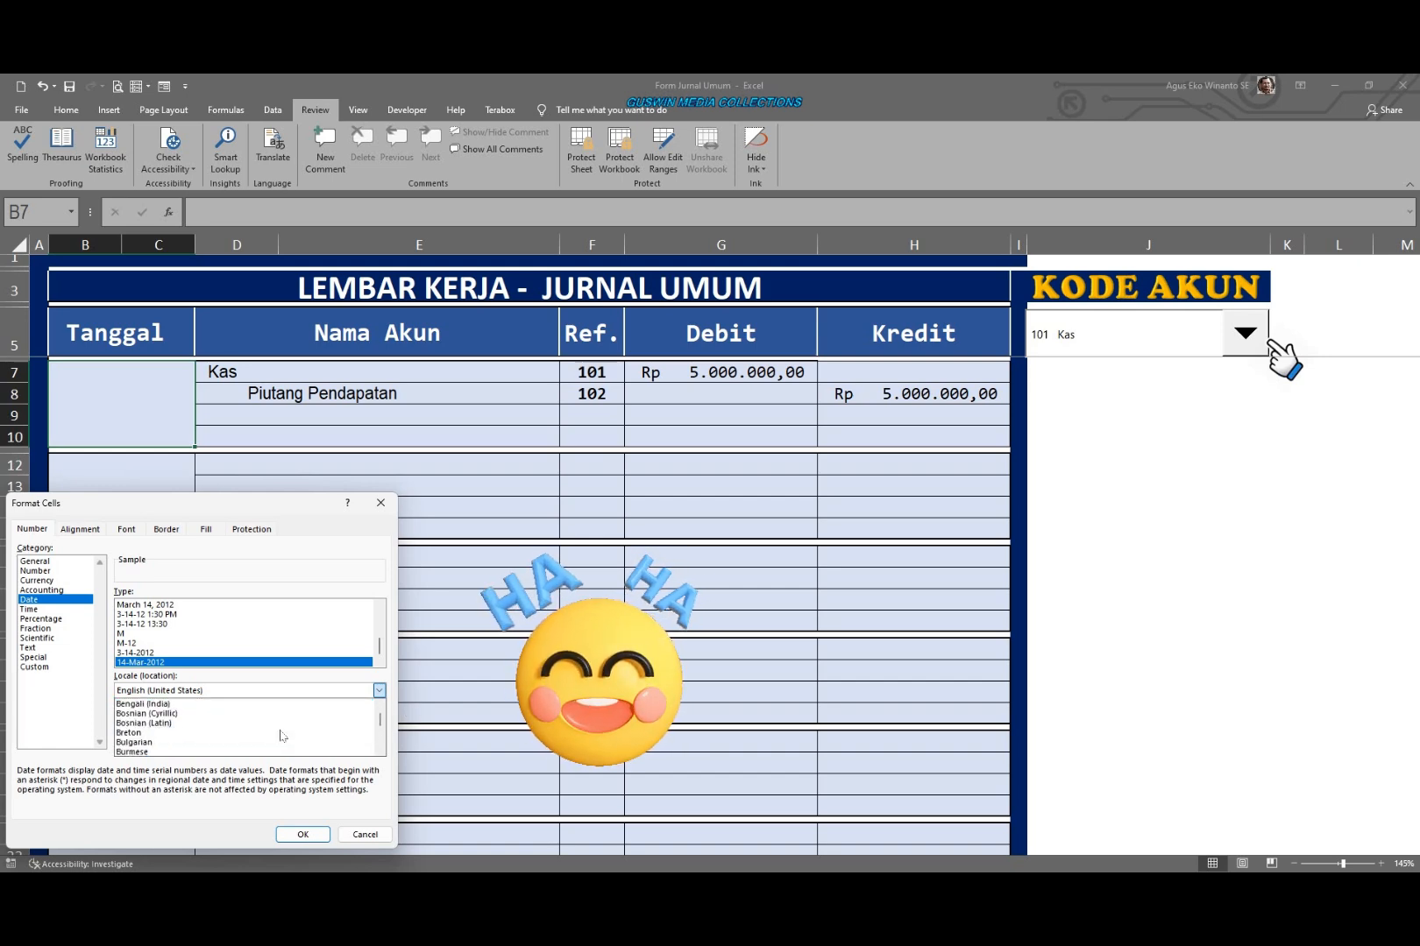
scroll(342, 719, "down", 20)
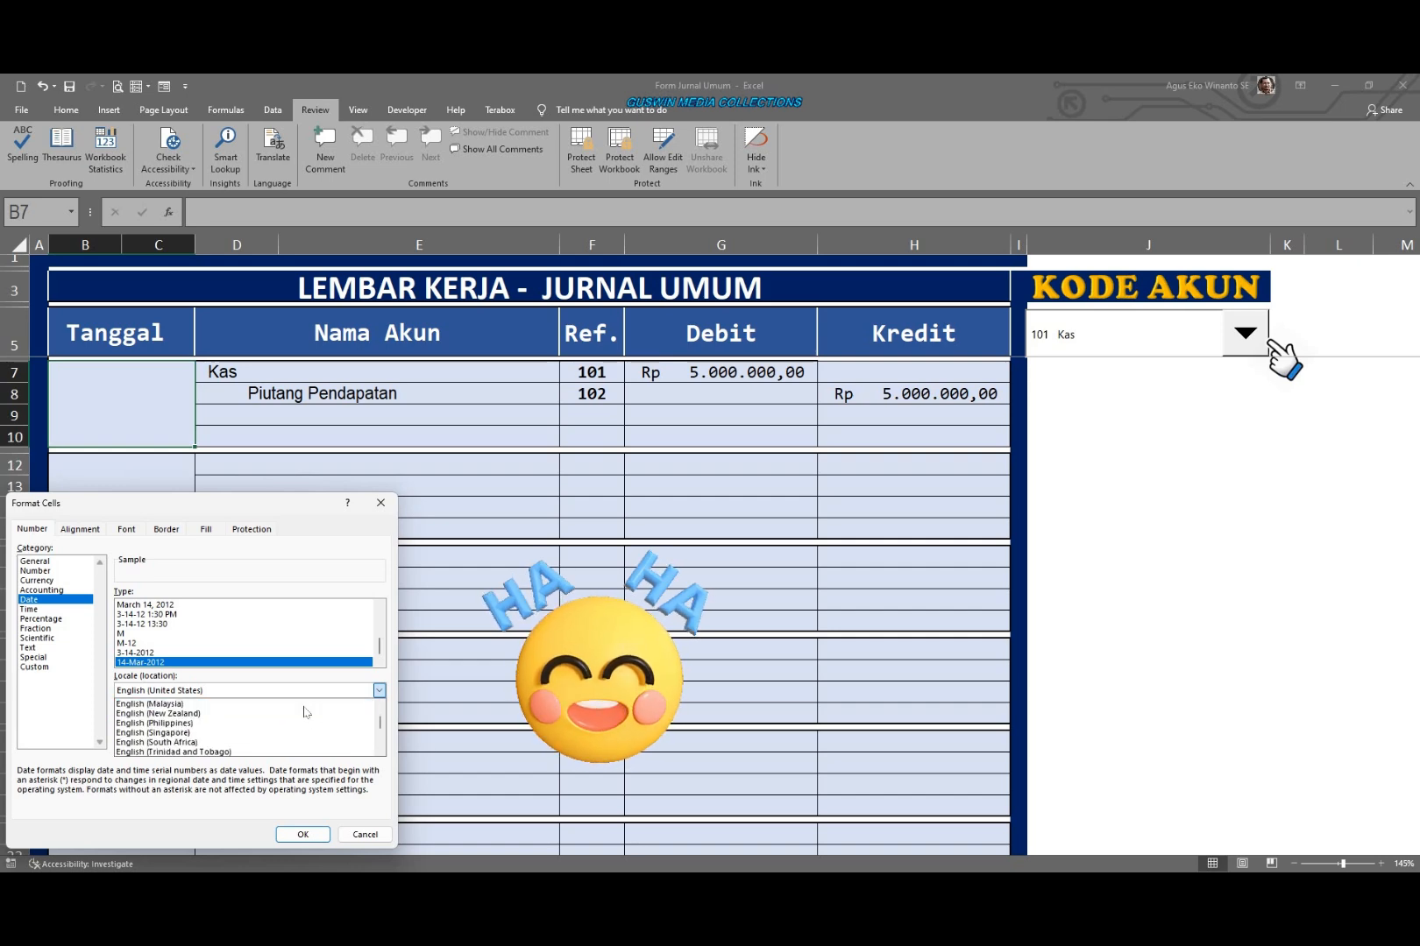
scroll(289, 701, "down", 6)
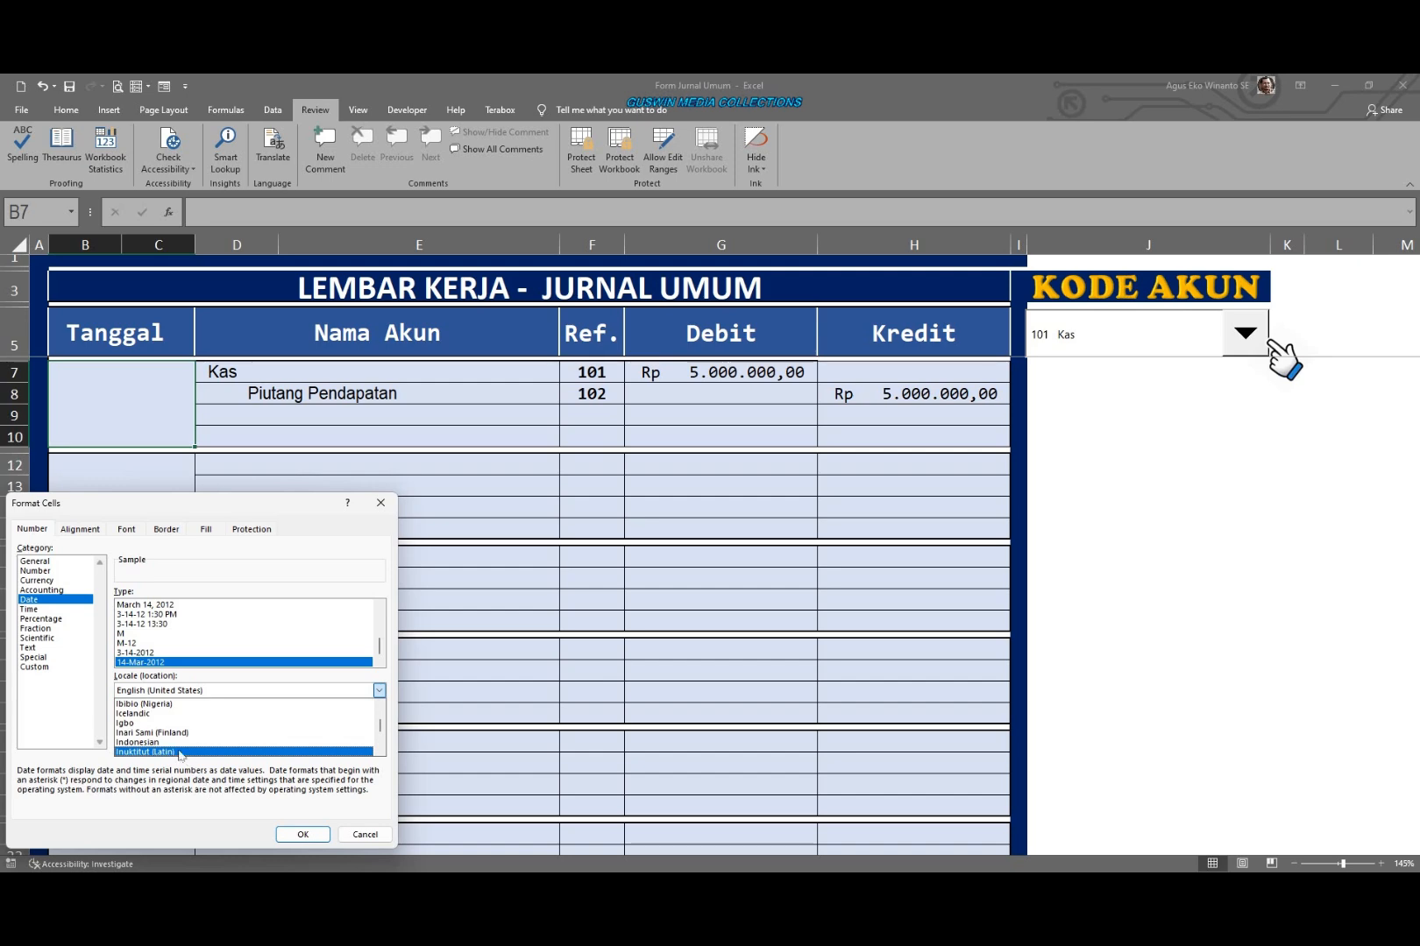
left_click(140, 742)
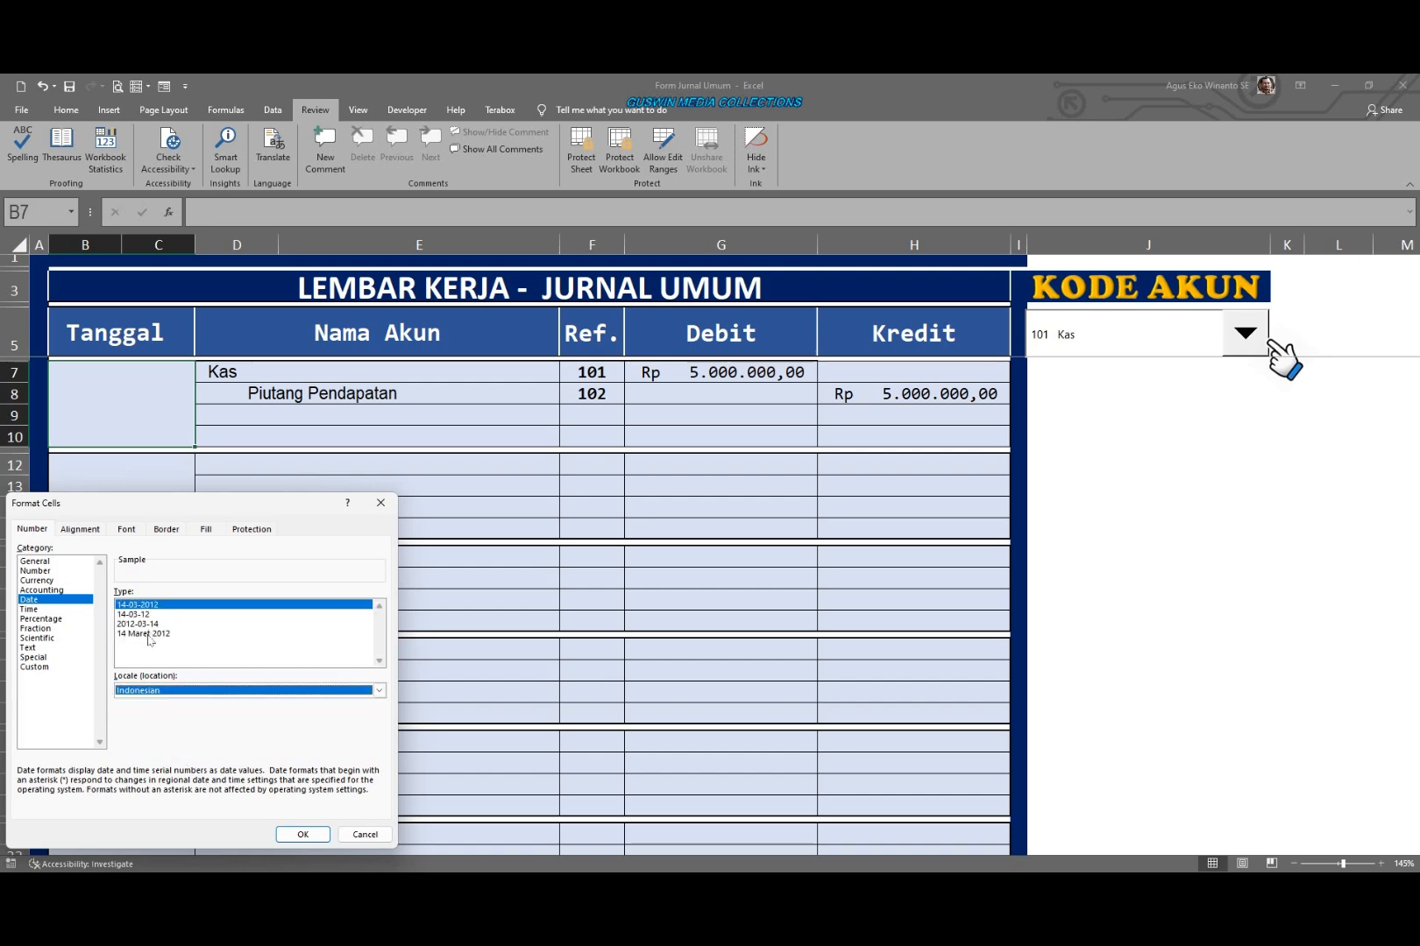
left_click(142, 633)
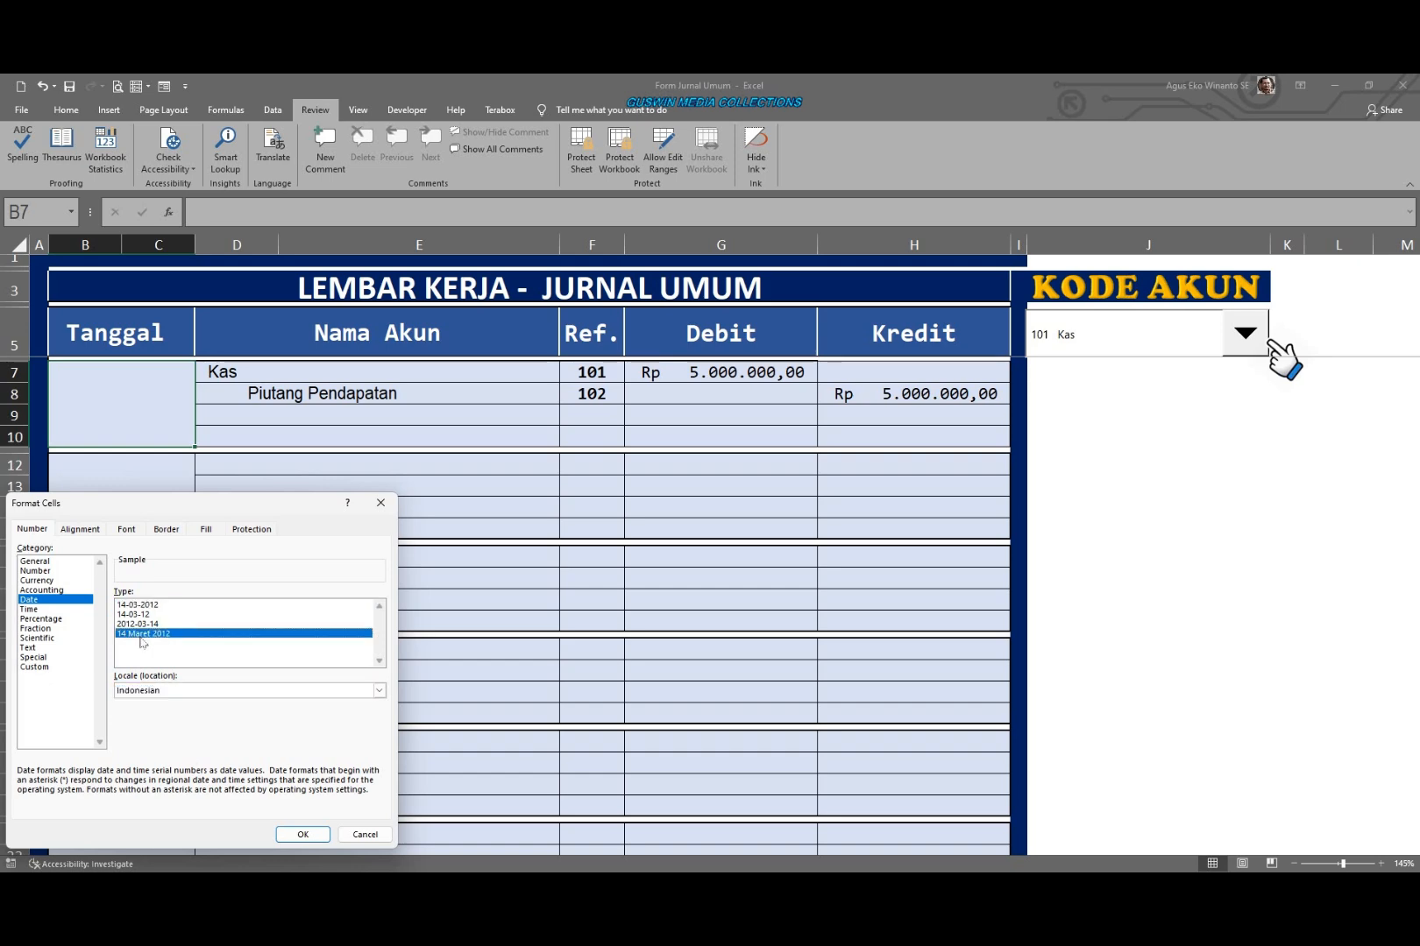
left_click(303, 835)
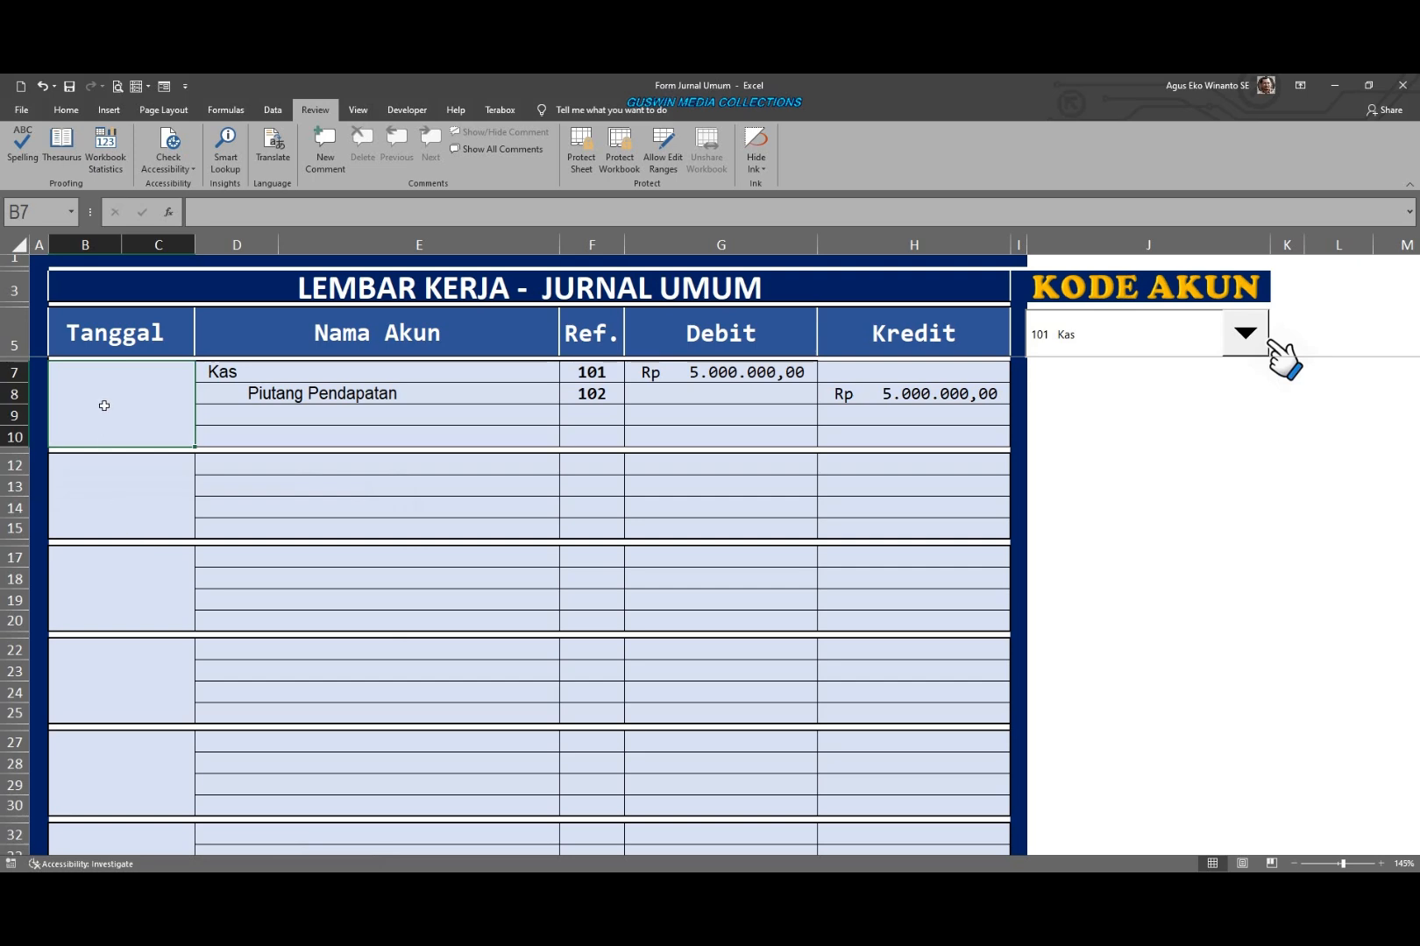
Step: Enter the date 12-10-2023 in the first Tanggal cell and widen column C enough to show the full date
type("12-")
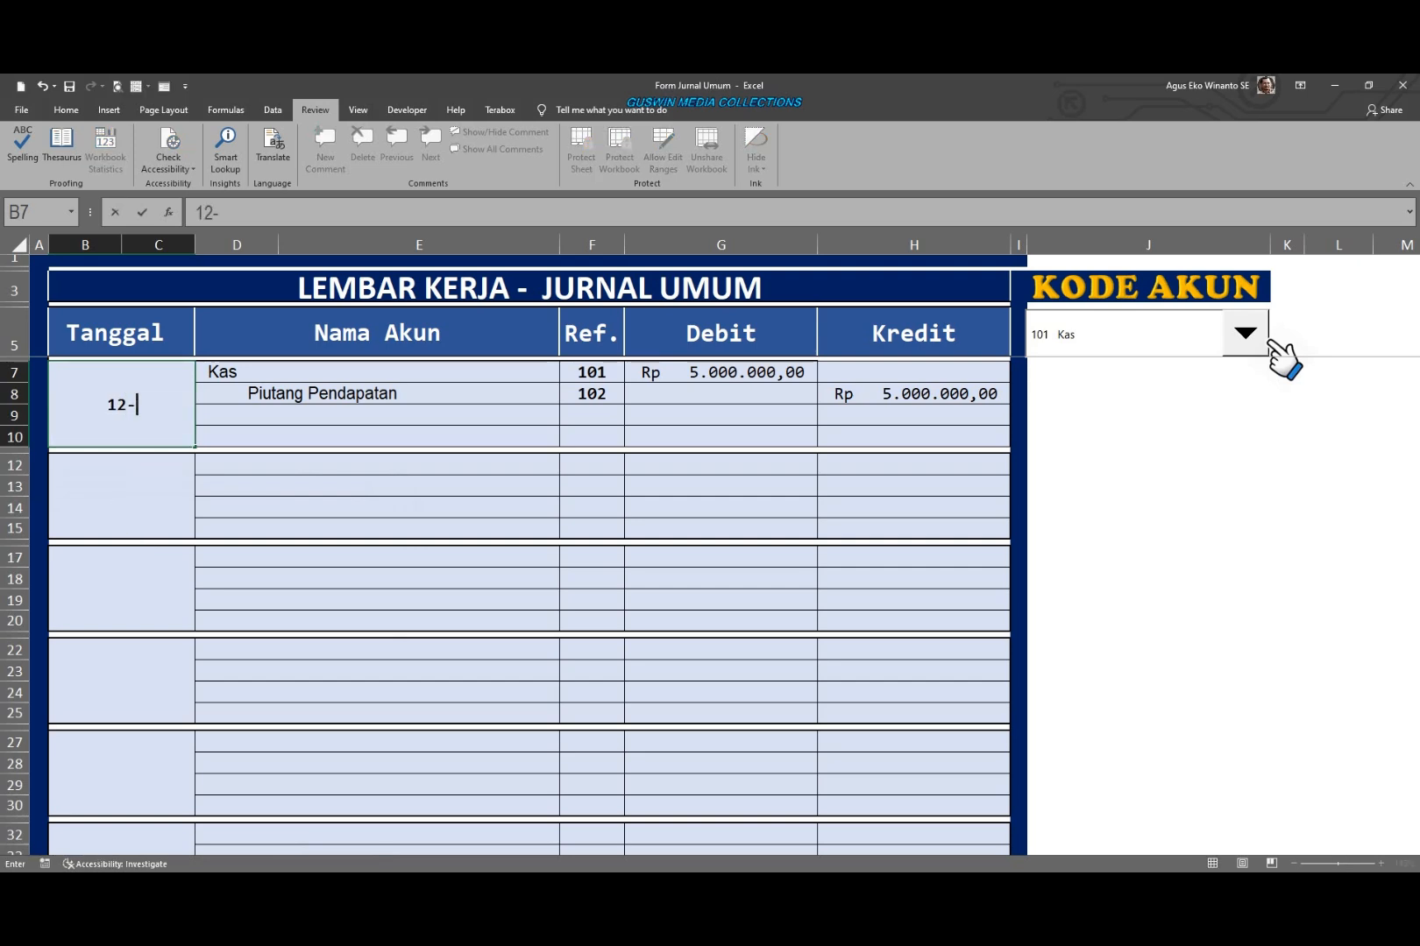
type("10-2023")
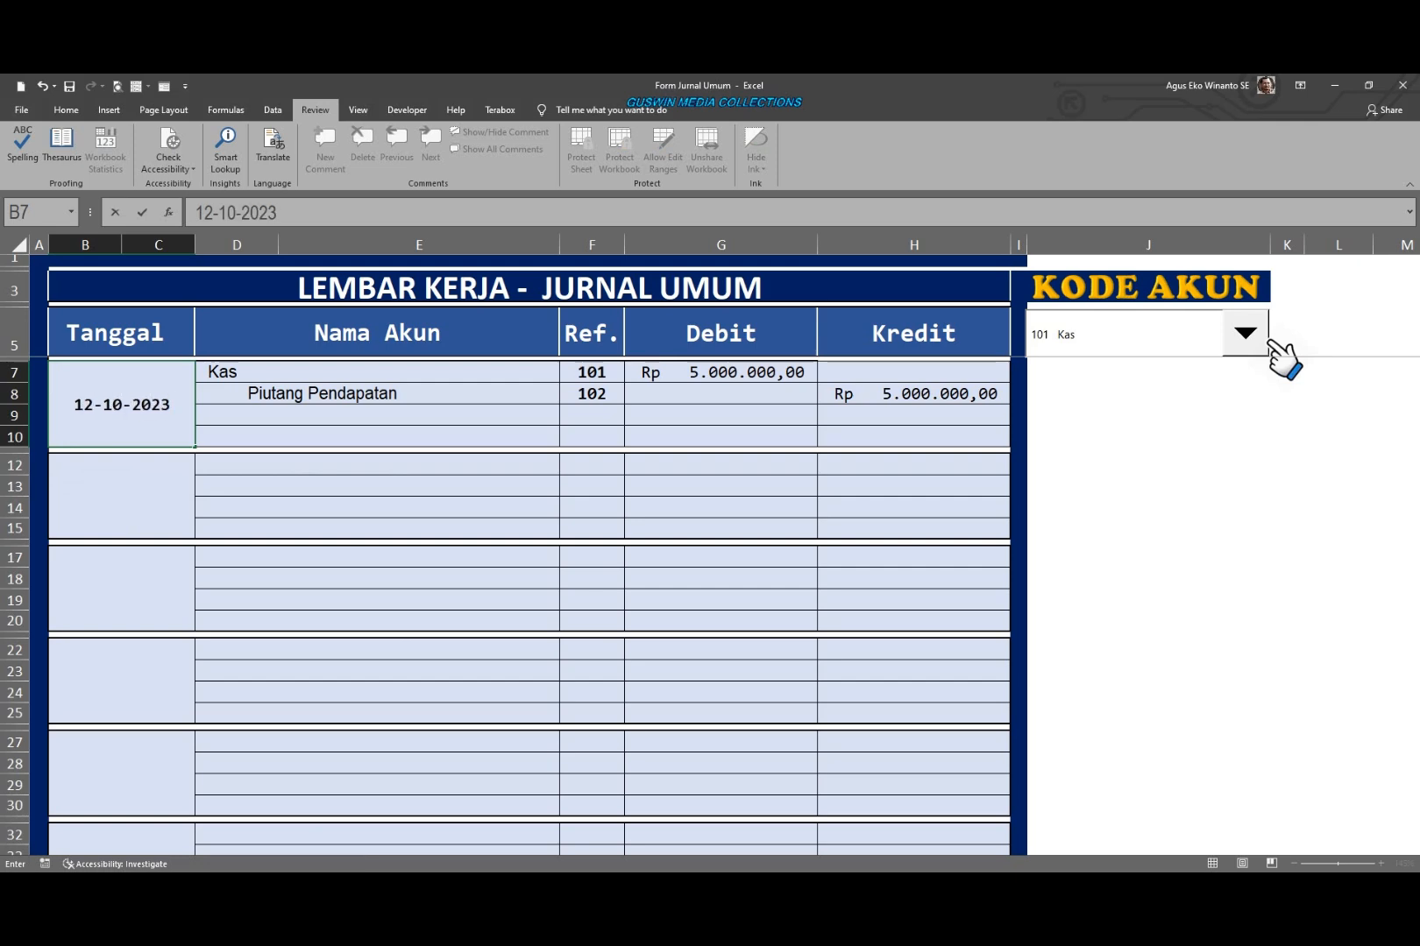
key("Return")
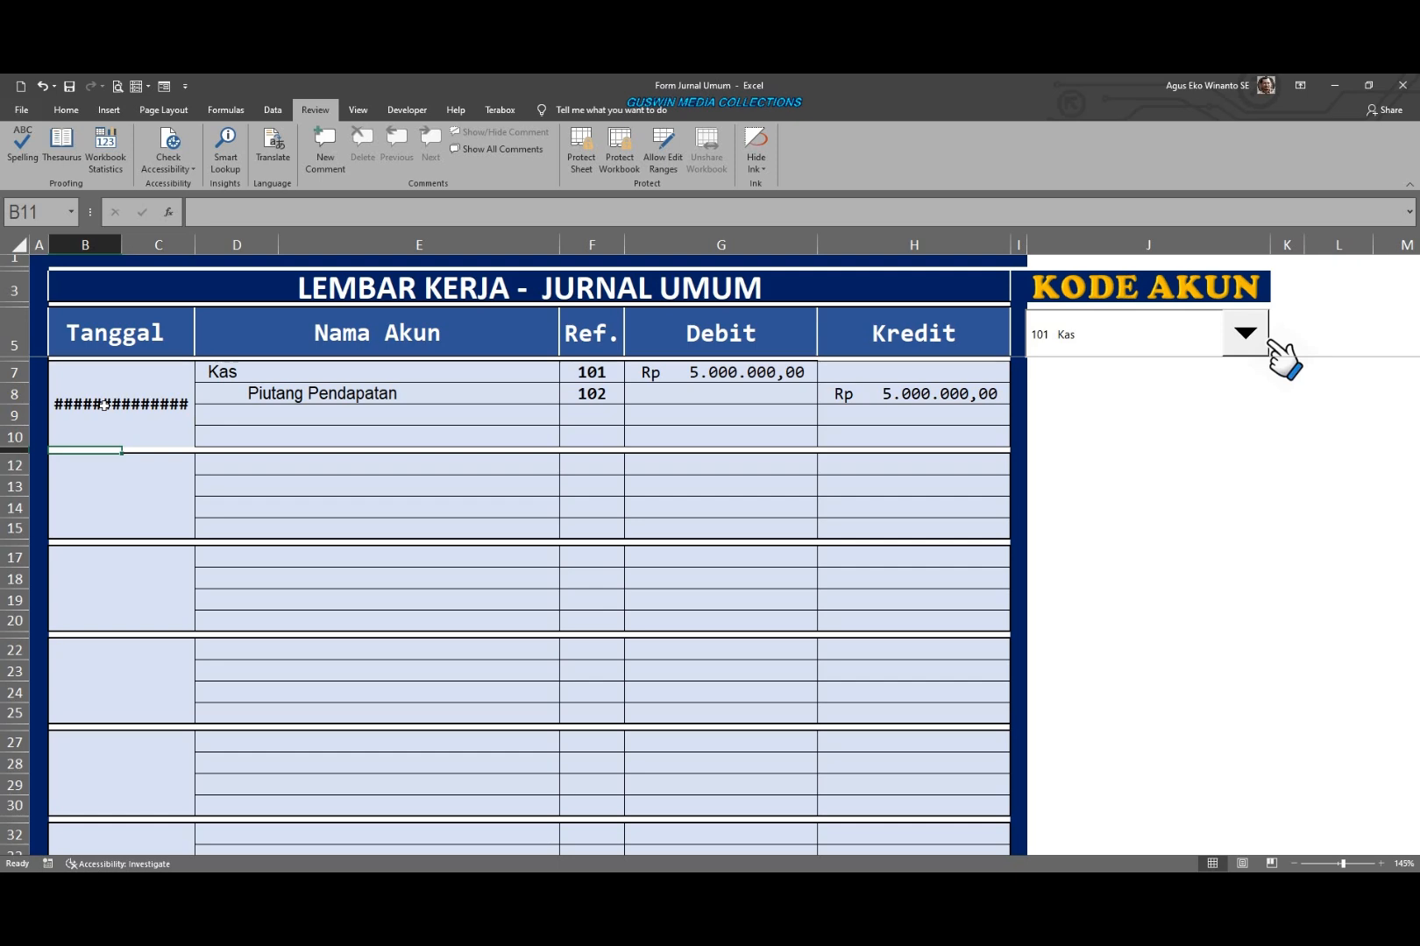
left_click(99, 406)
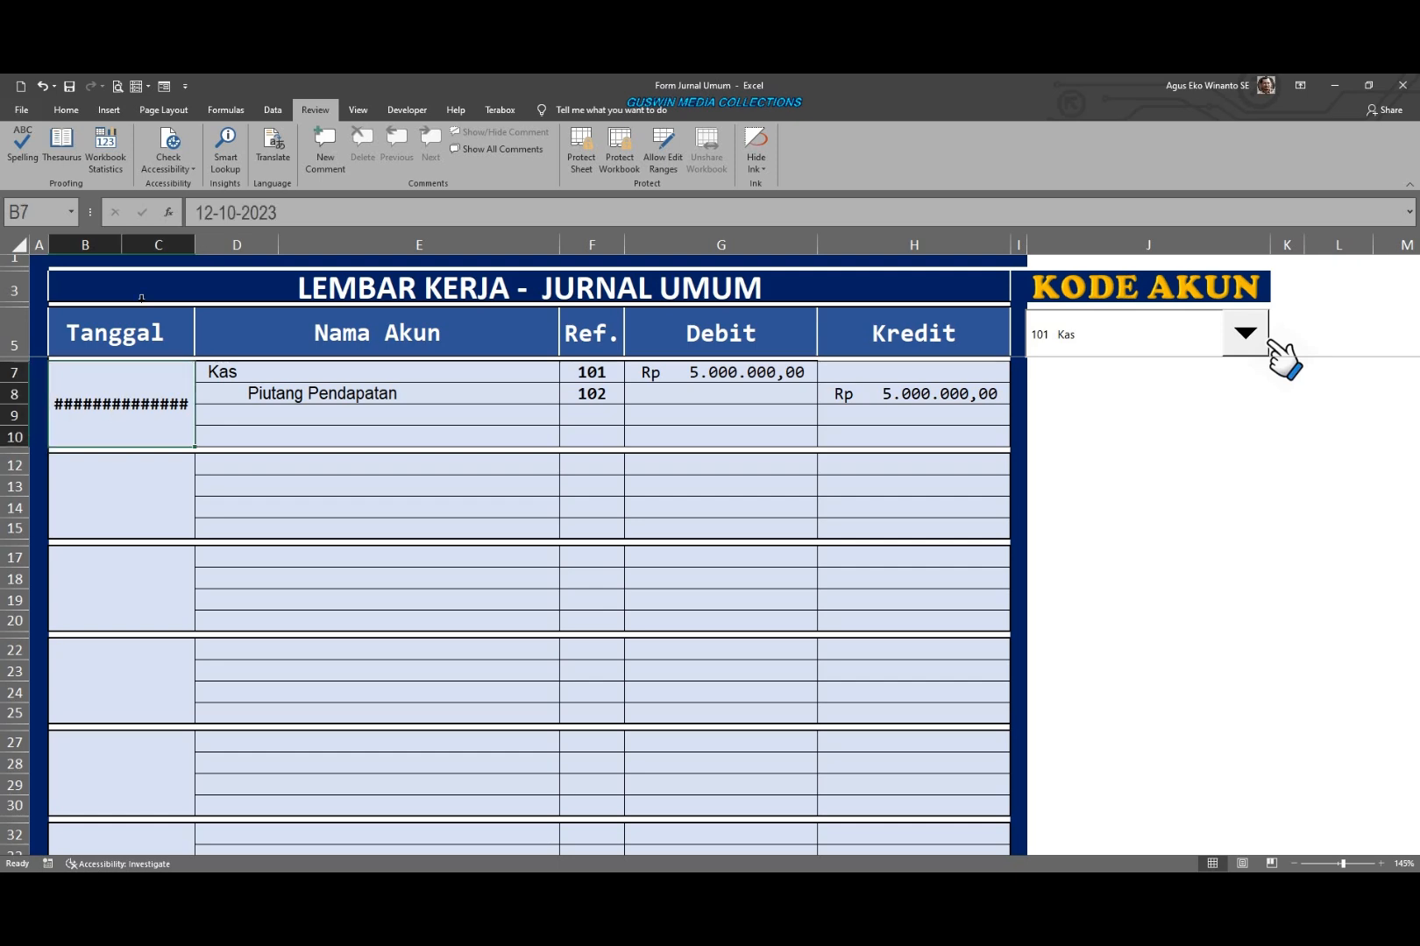
left_click(65, 109)
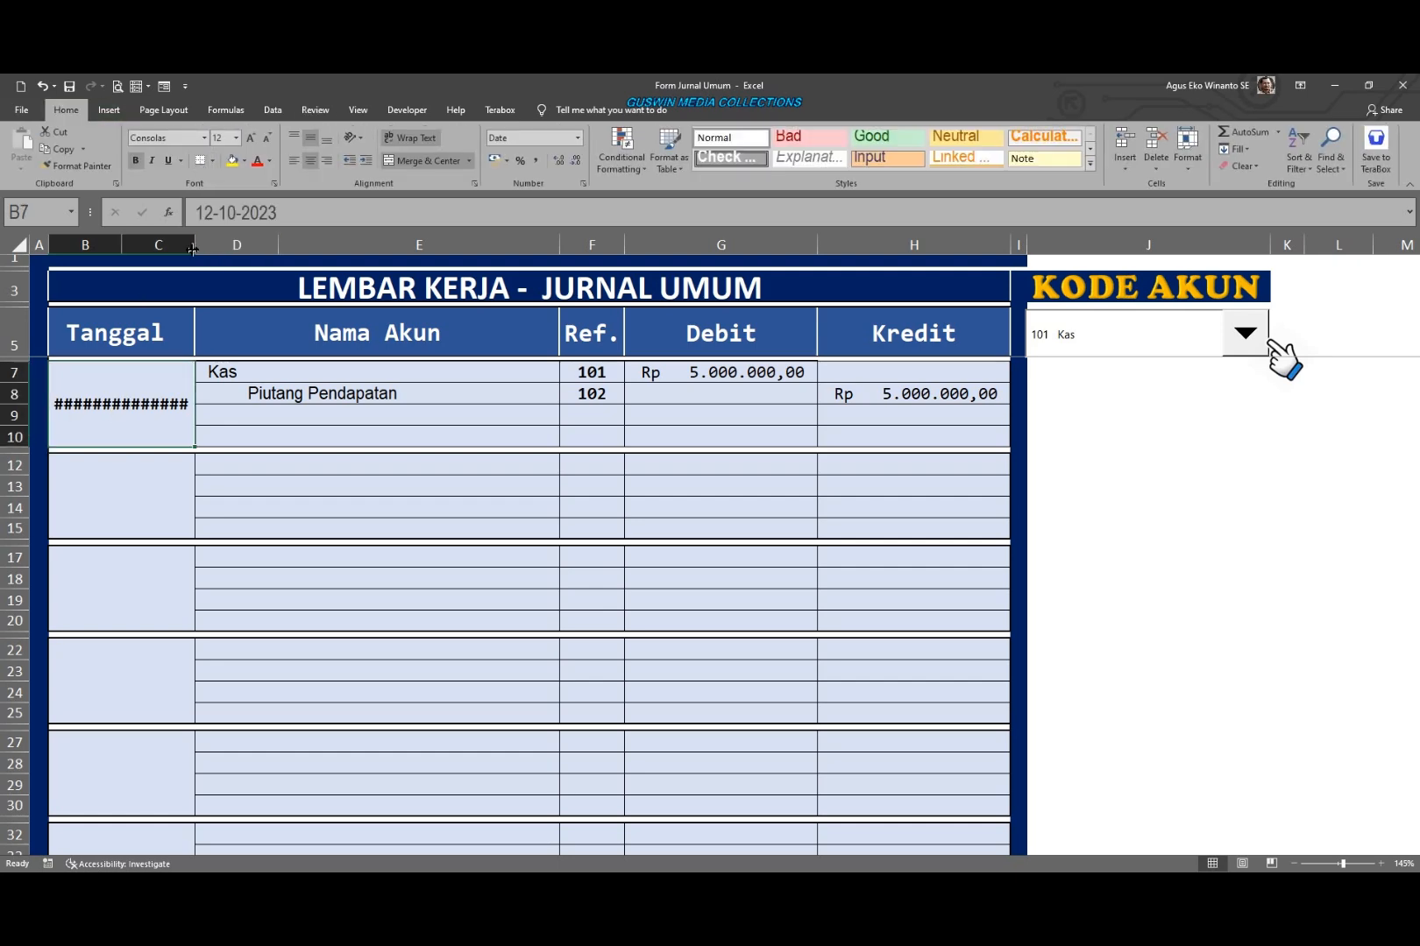
left_click_drag(192, 250, 214, 254)
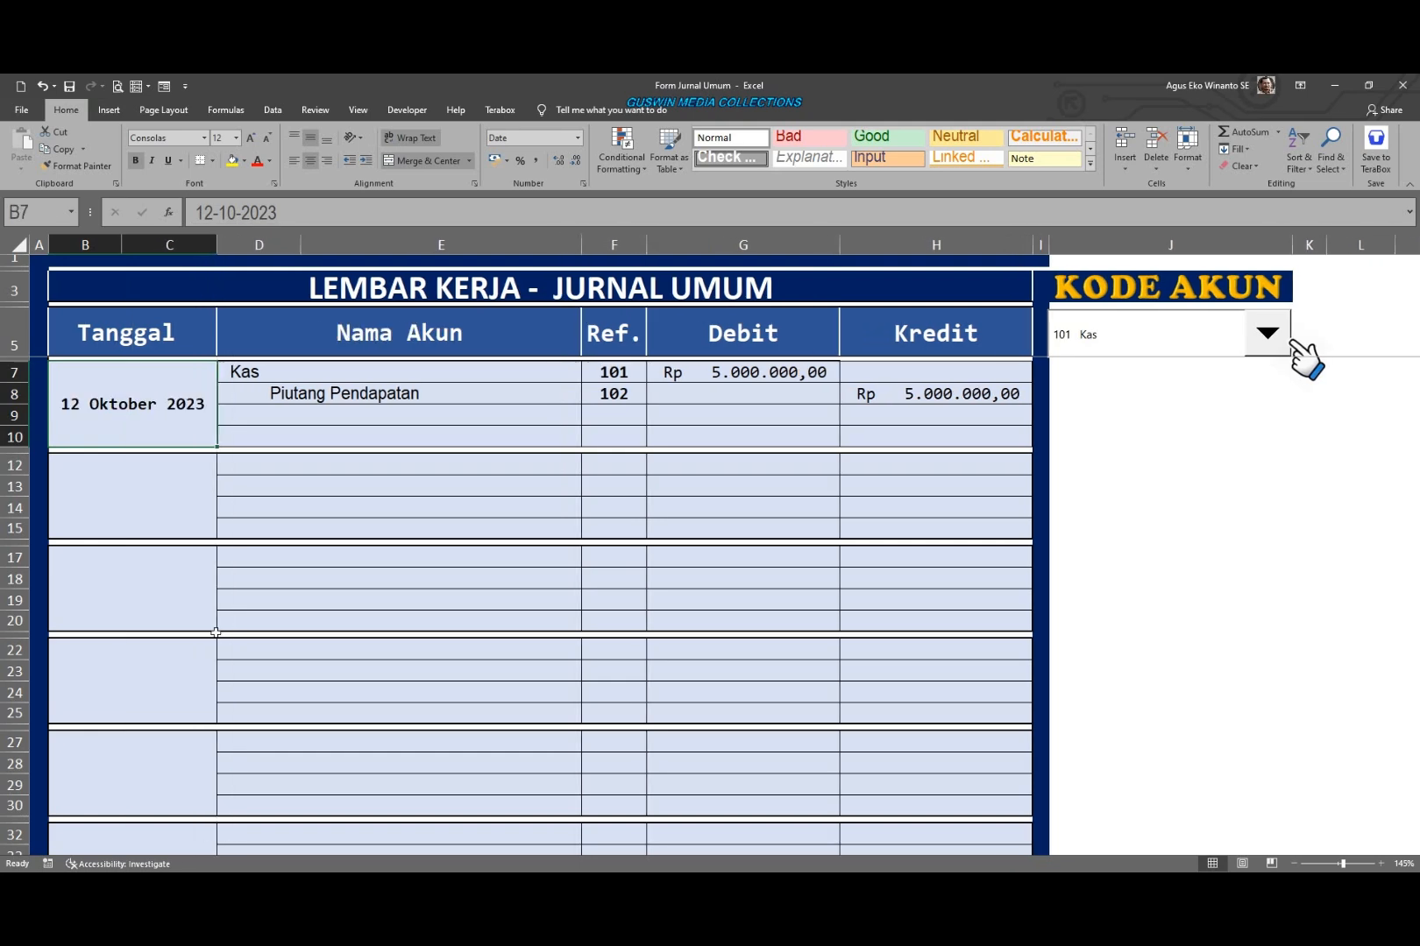
left_click(320, 524)
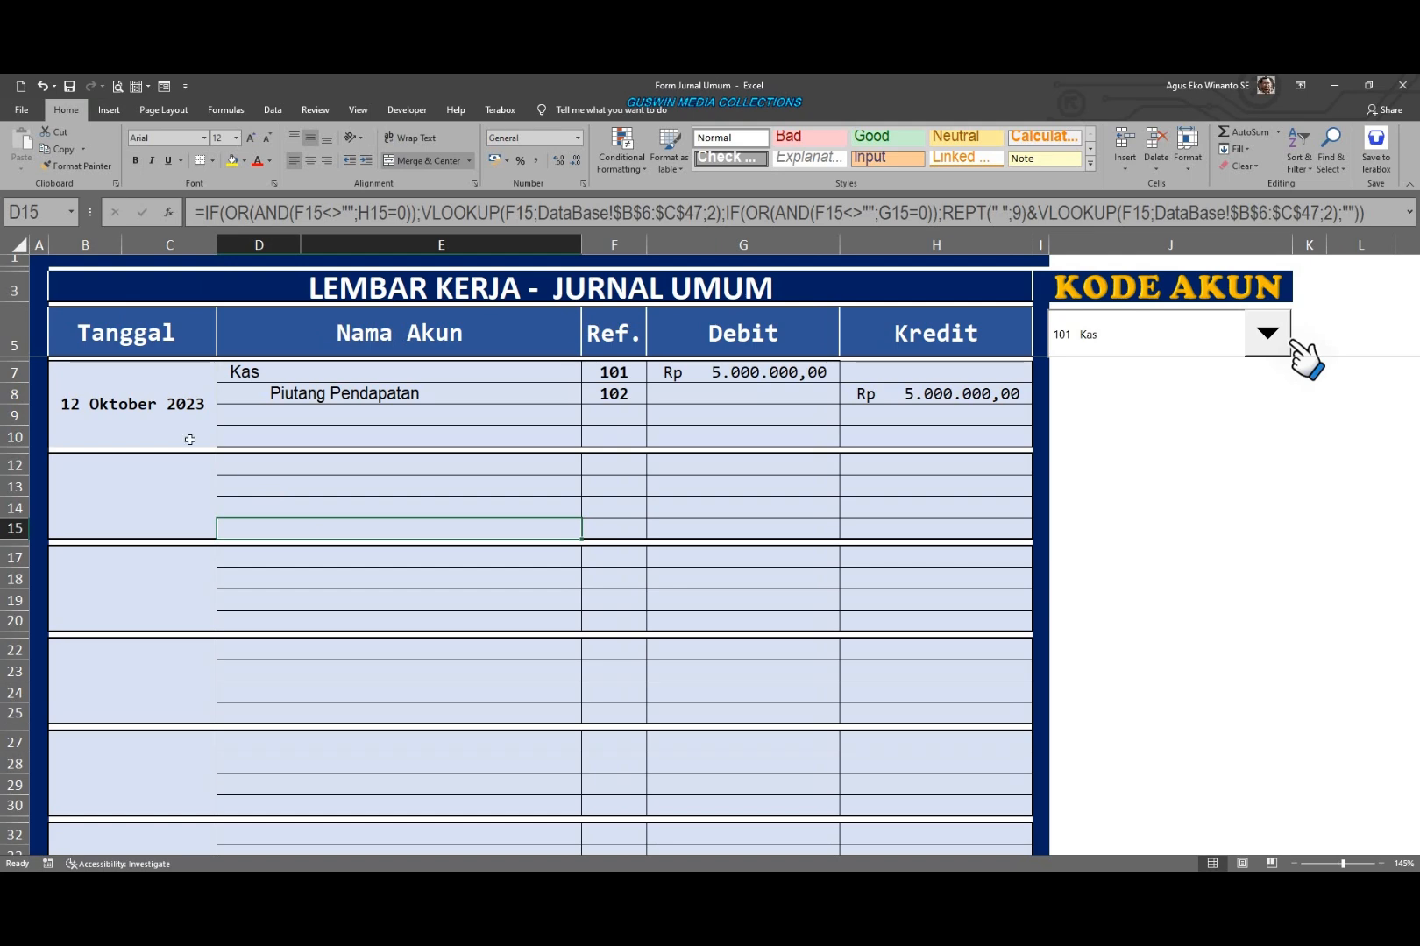
Step: Format all Tanggal cells from row 7 down to row 105 as Indonesian dates of the type 14 Maret 2012
left_click(160, 414)
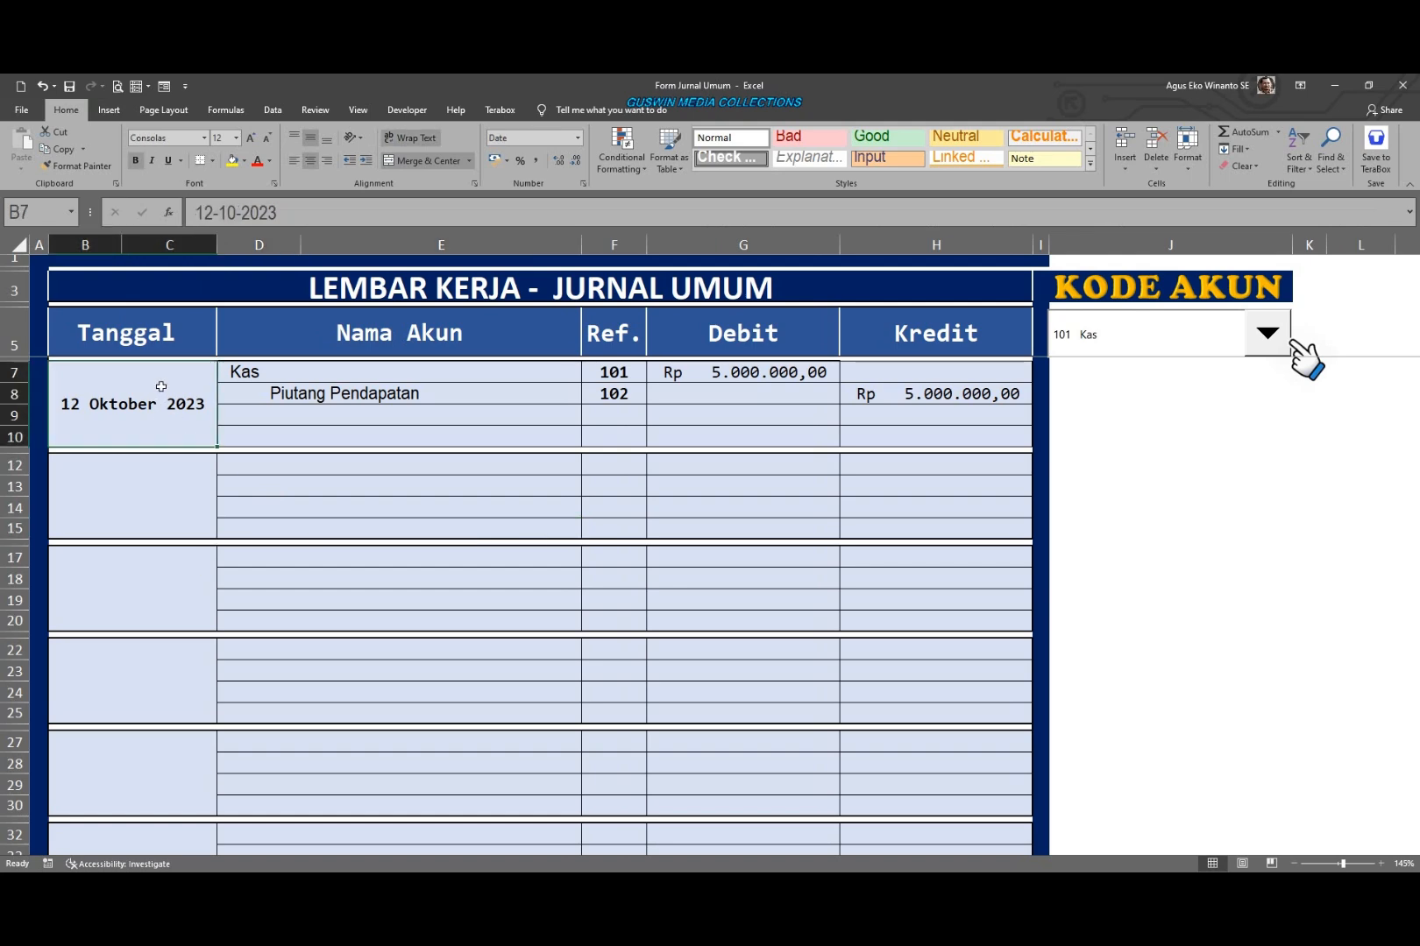
left_click_drag(160, 386, 159, 771)
right_click(135, 583)
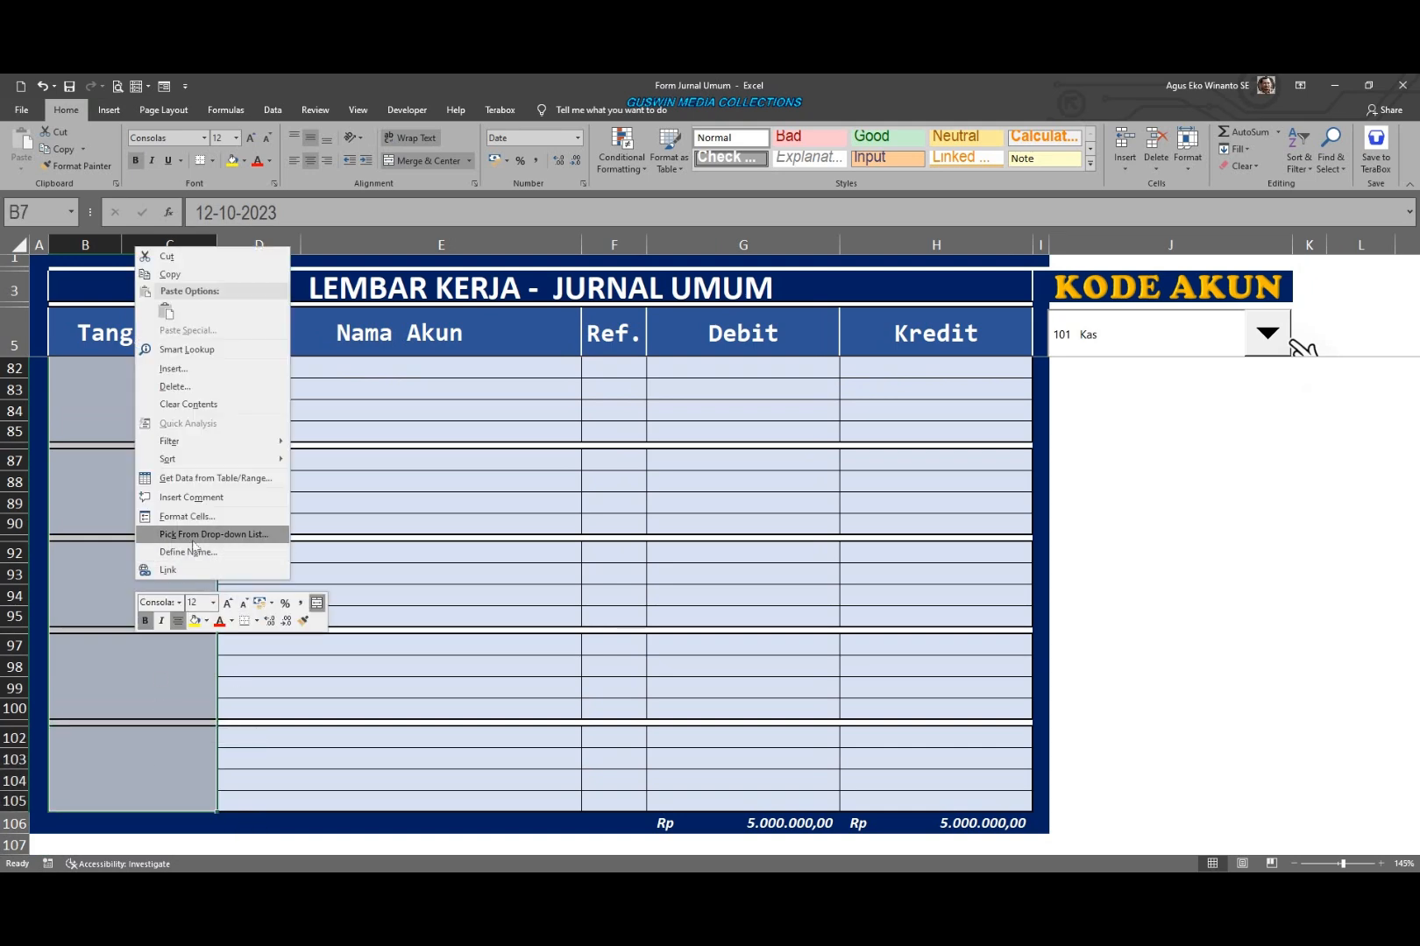
left_click(191, 513)
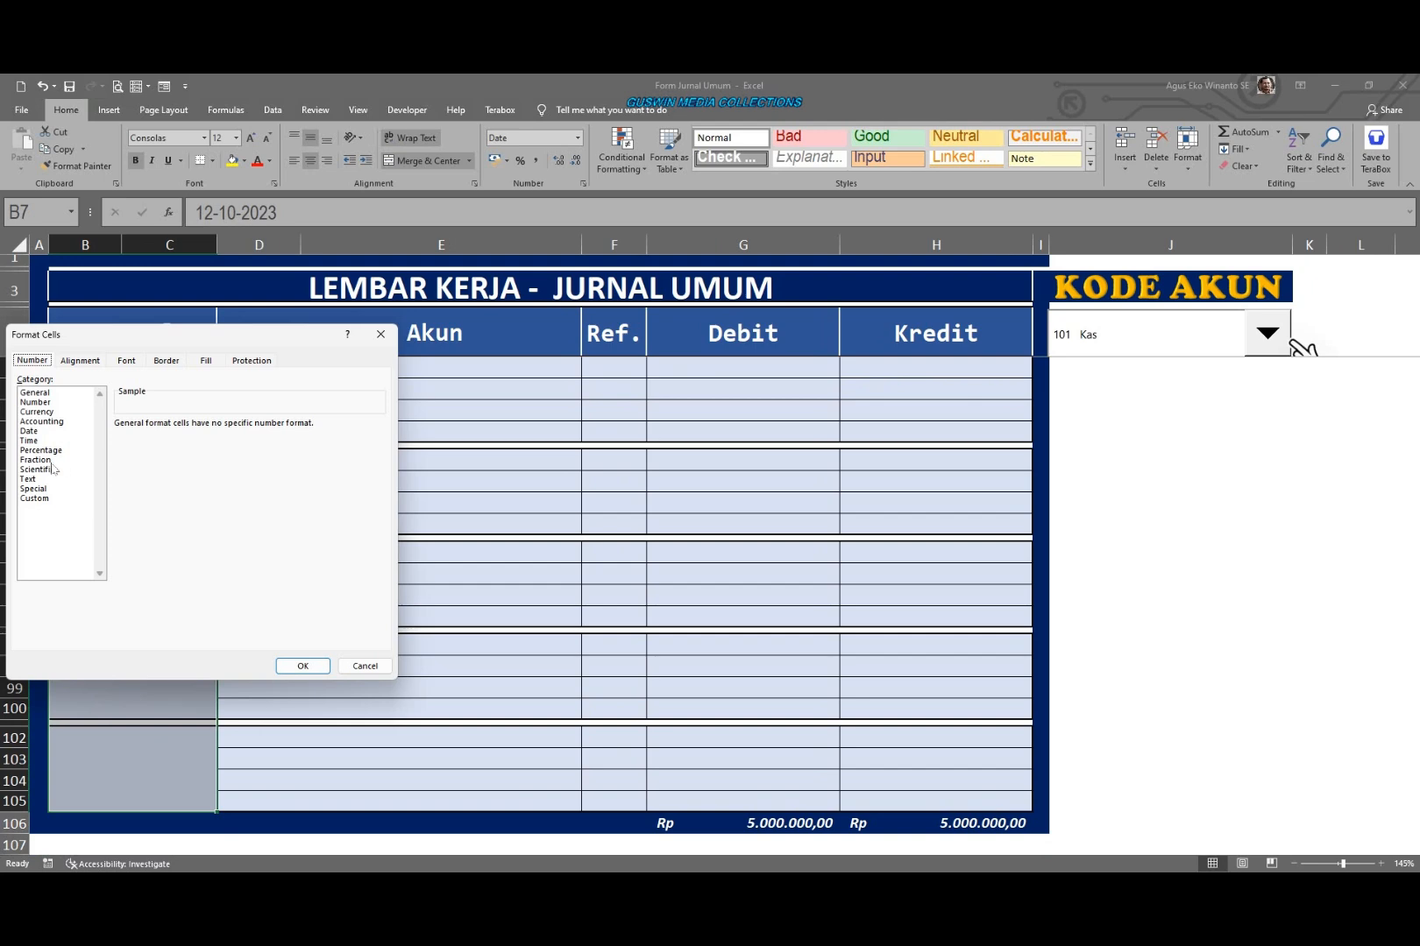
left_click(31, 432)
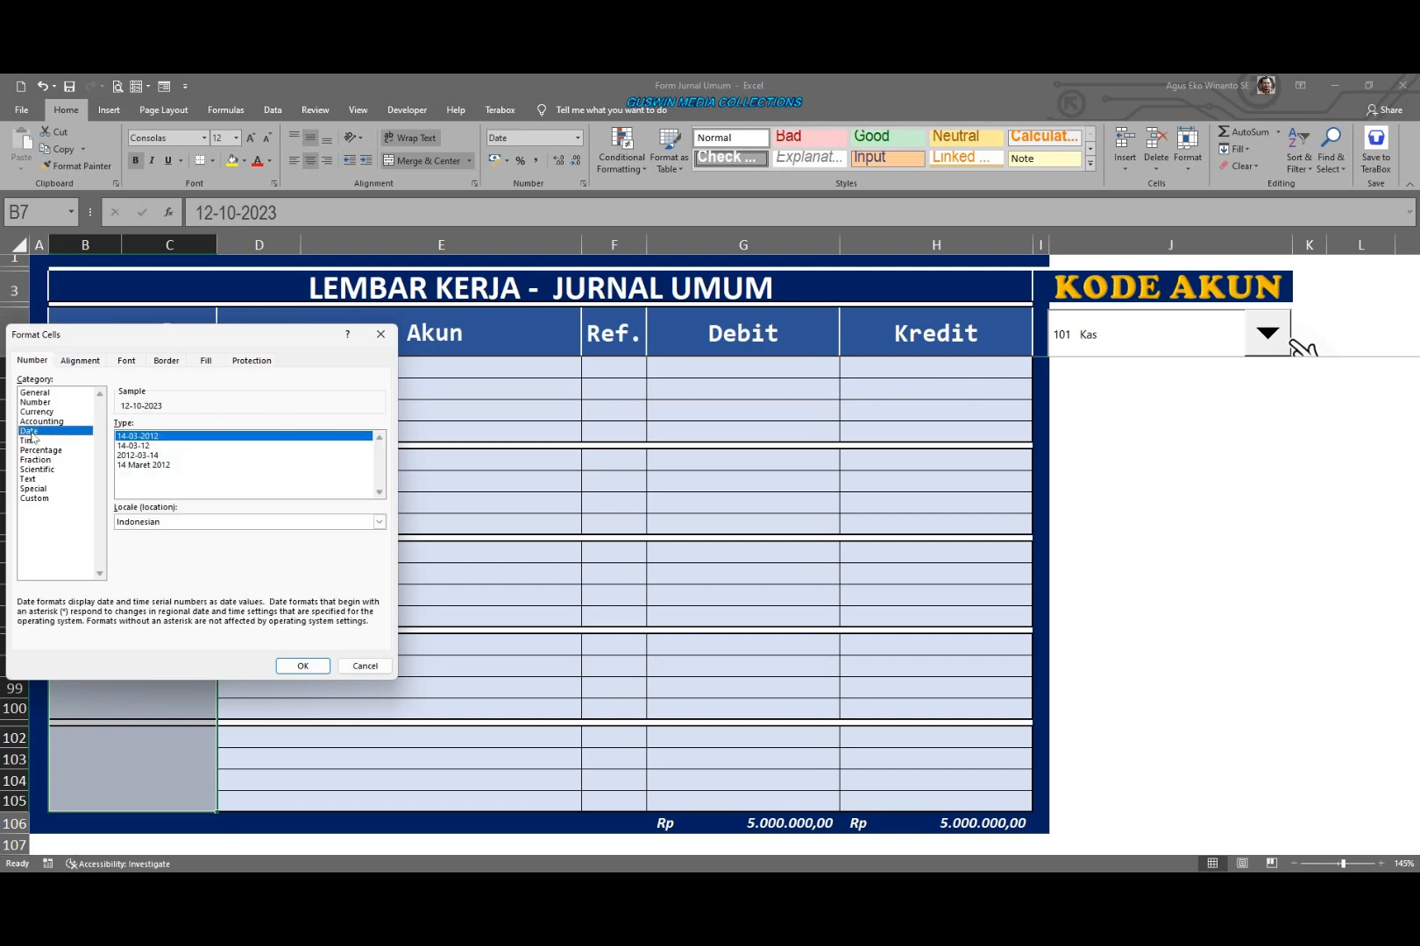
left_click(152, 466)
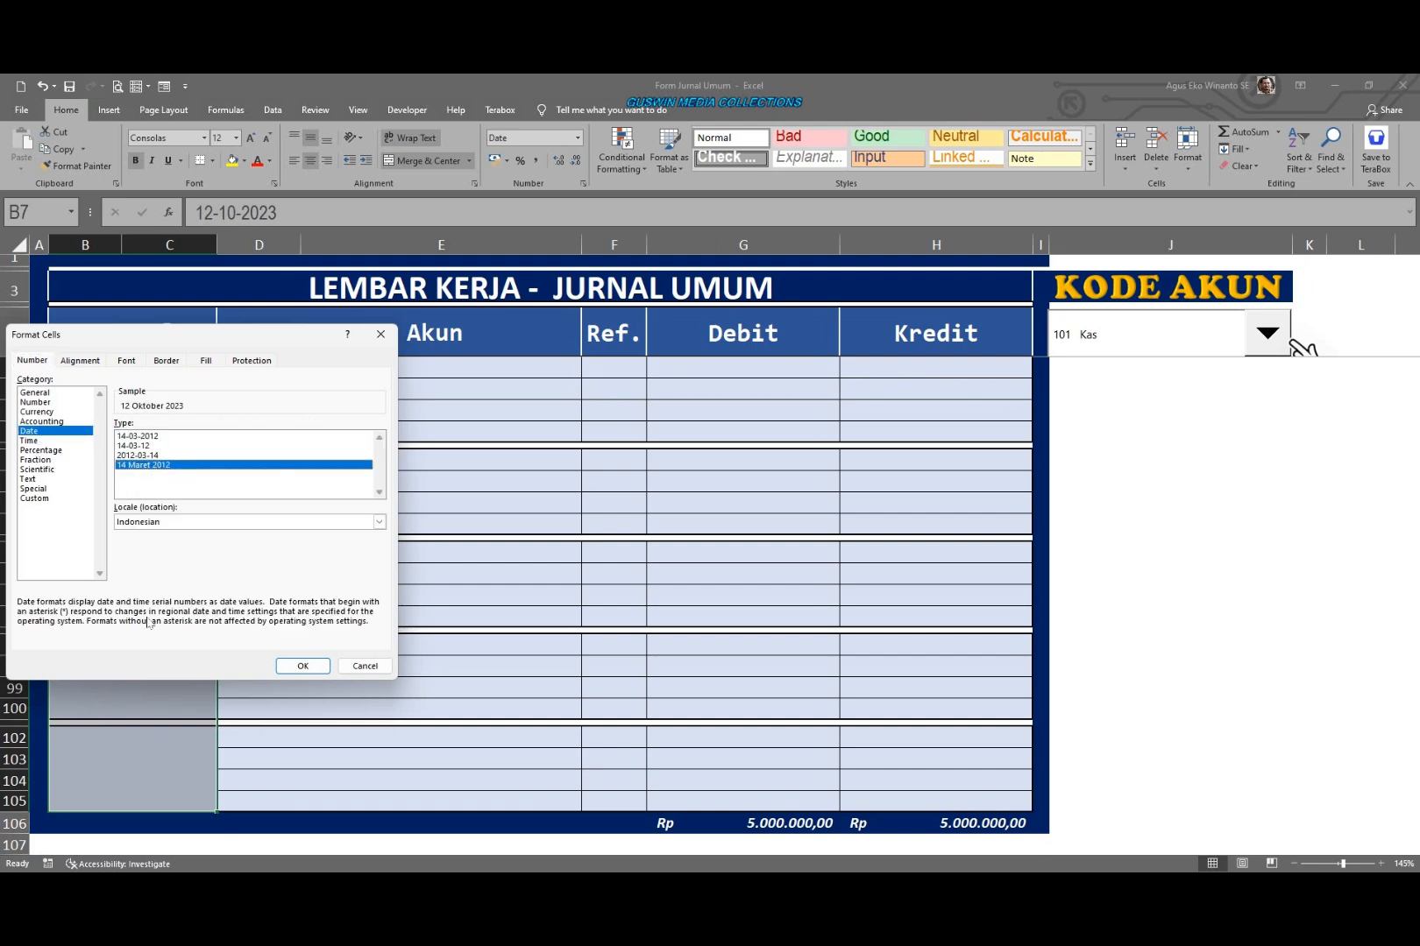
left_click(303, 667)
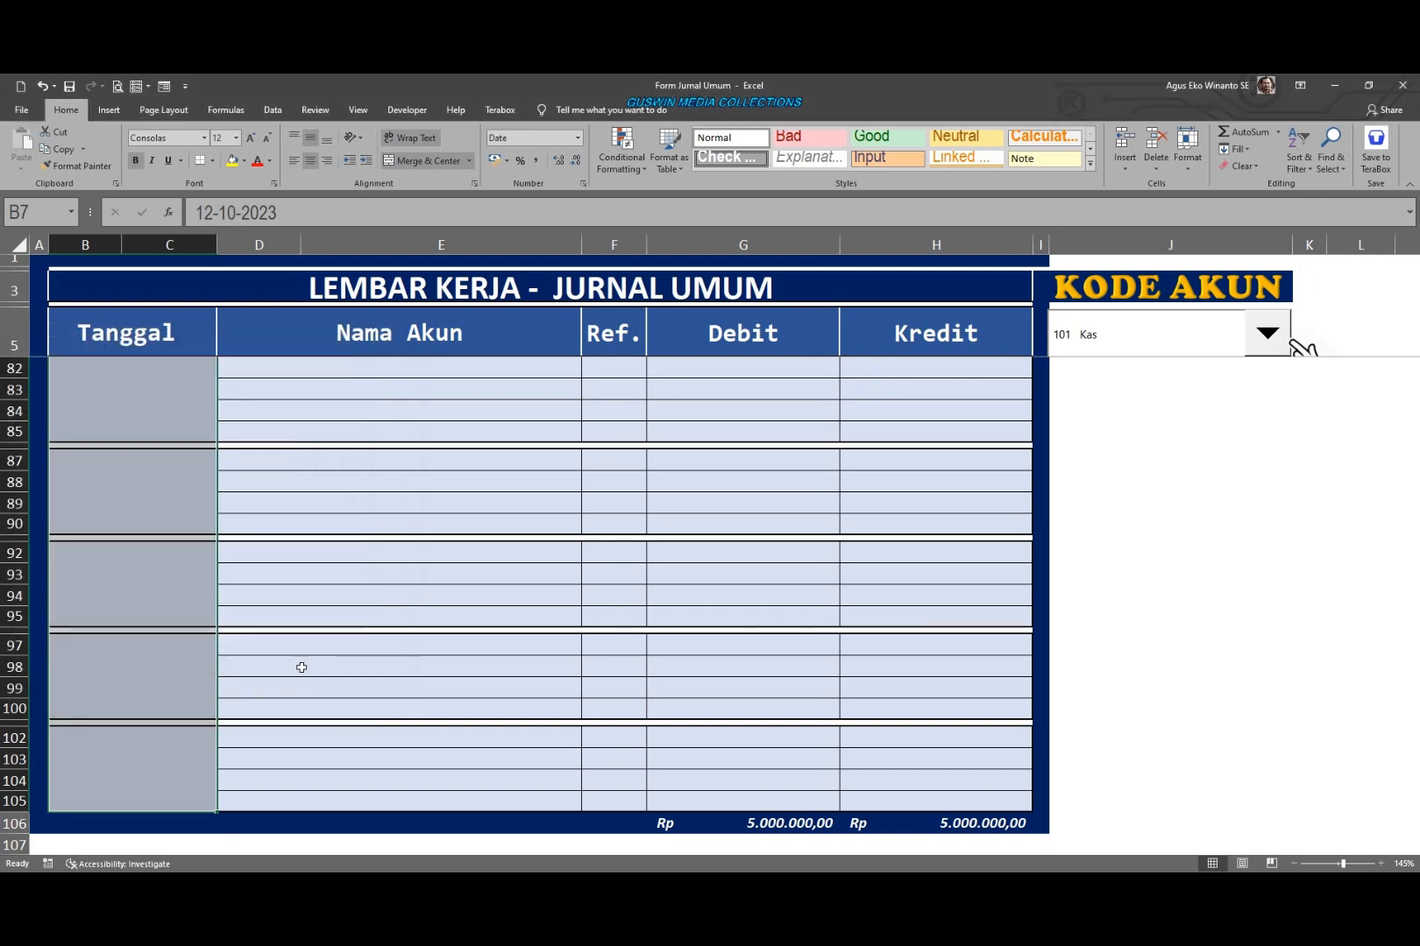
Step: Enter the date 1-2-2020 in the Tanggal cell for rows 97 to 100 to test the date format
left_click(221, 677)
left_click(122, 572)
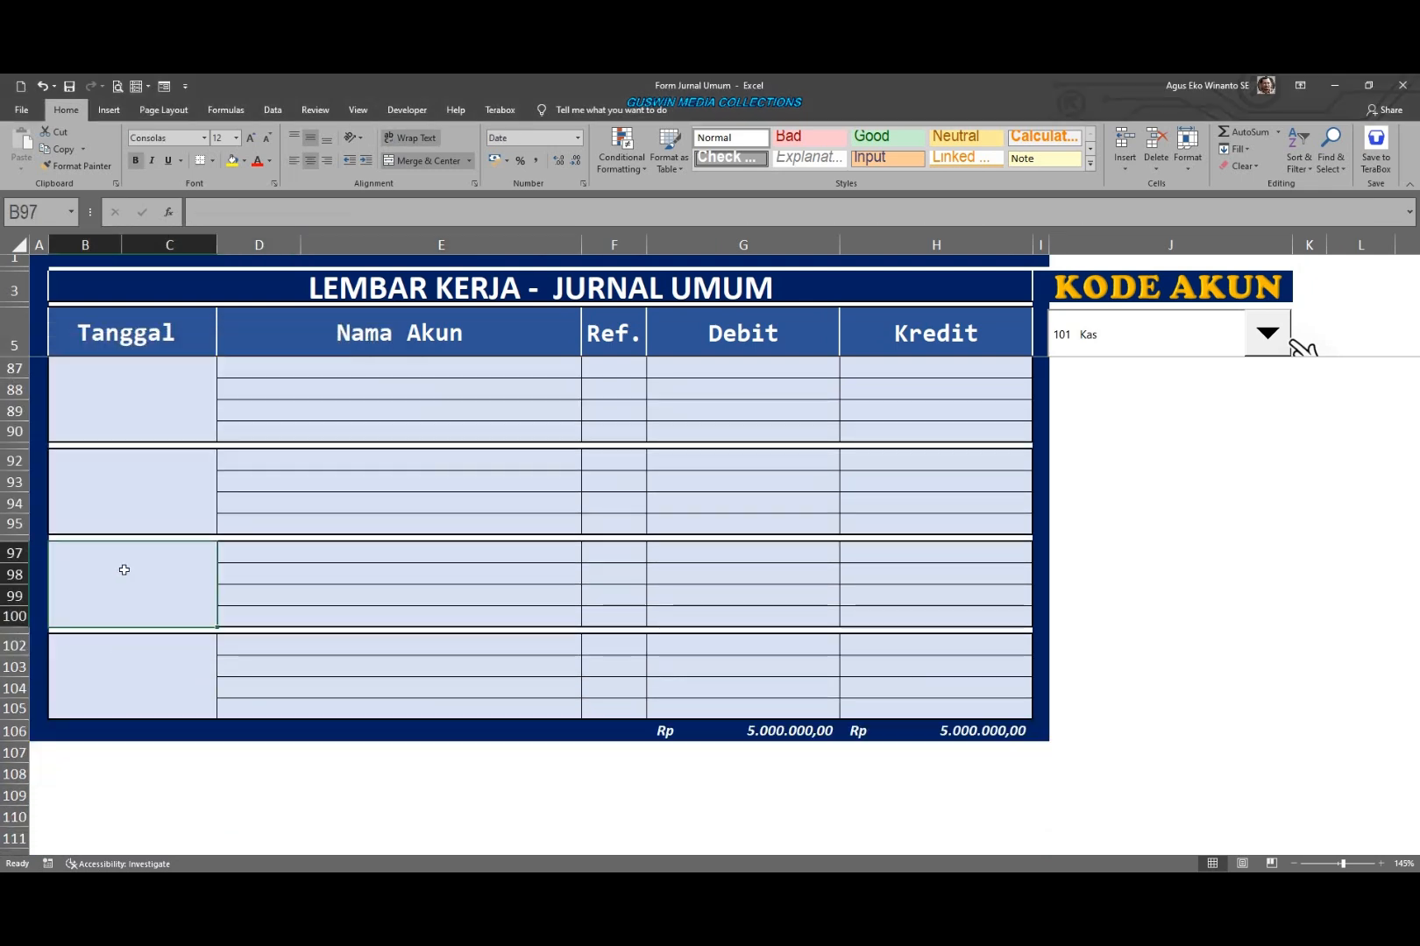
type("1")
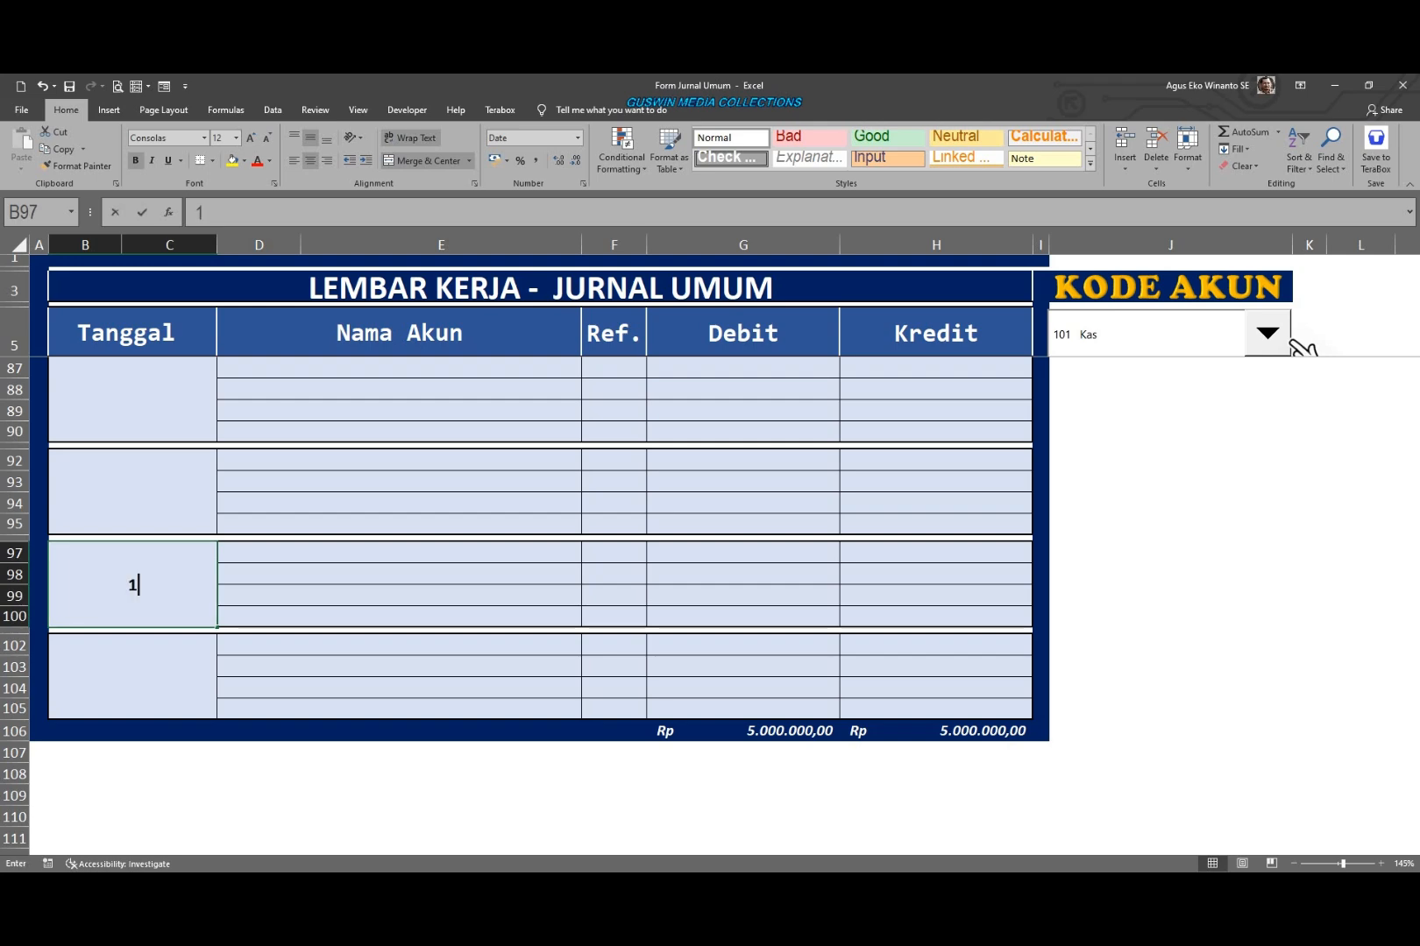
type("-2")
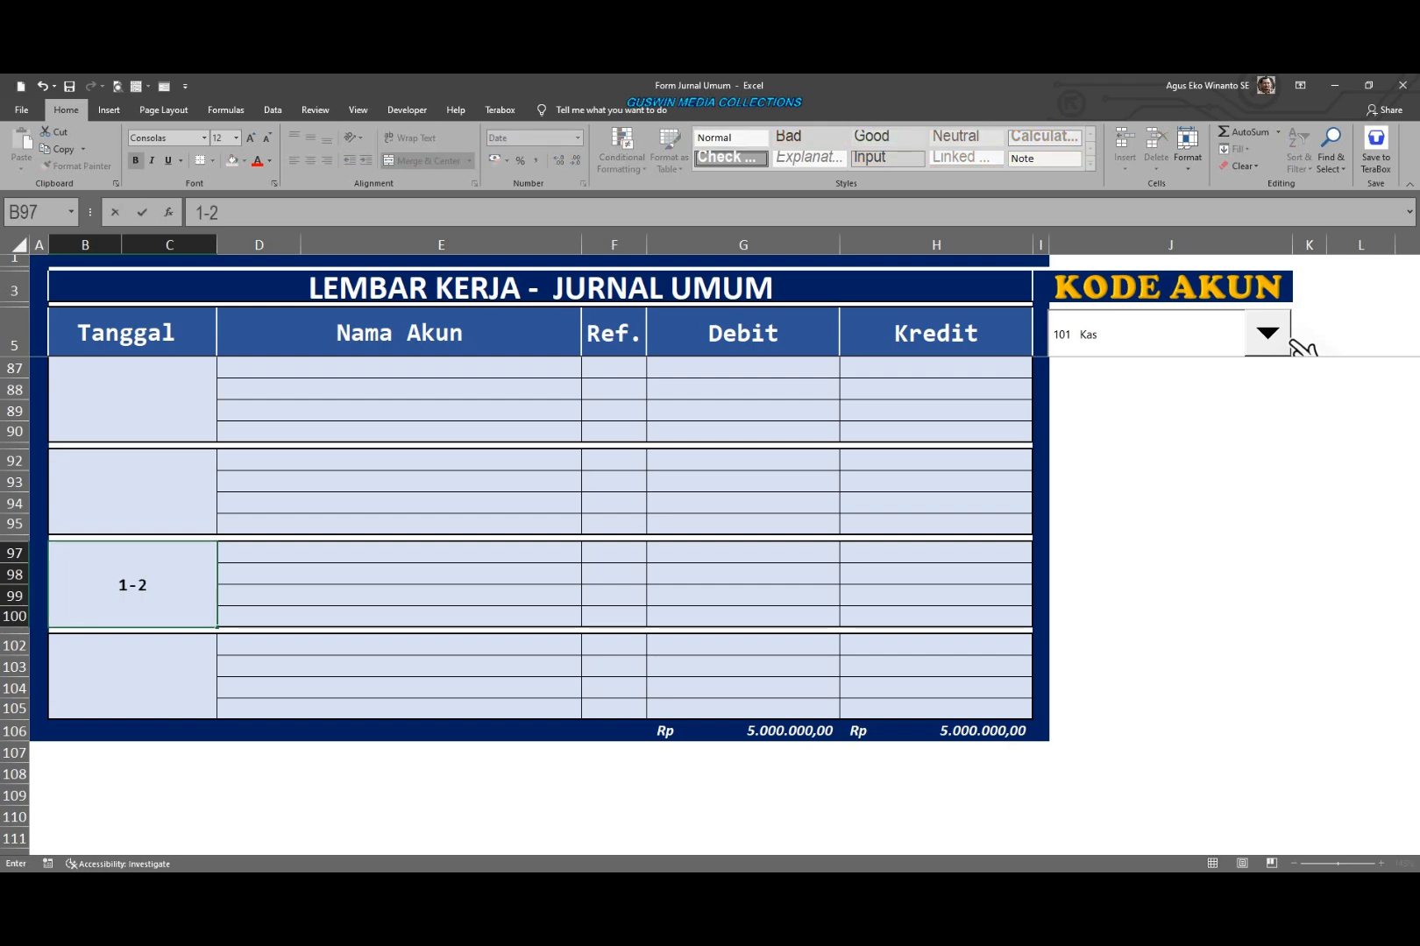
type("-2020")
key("Return")
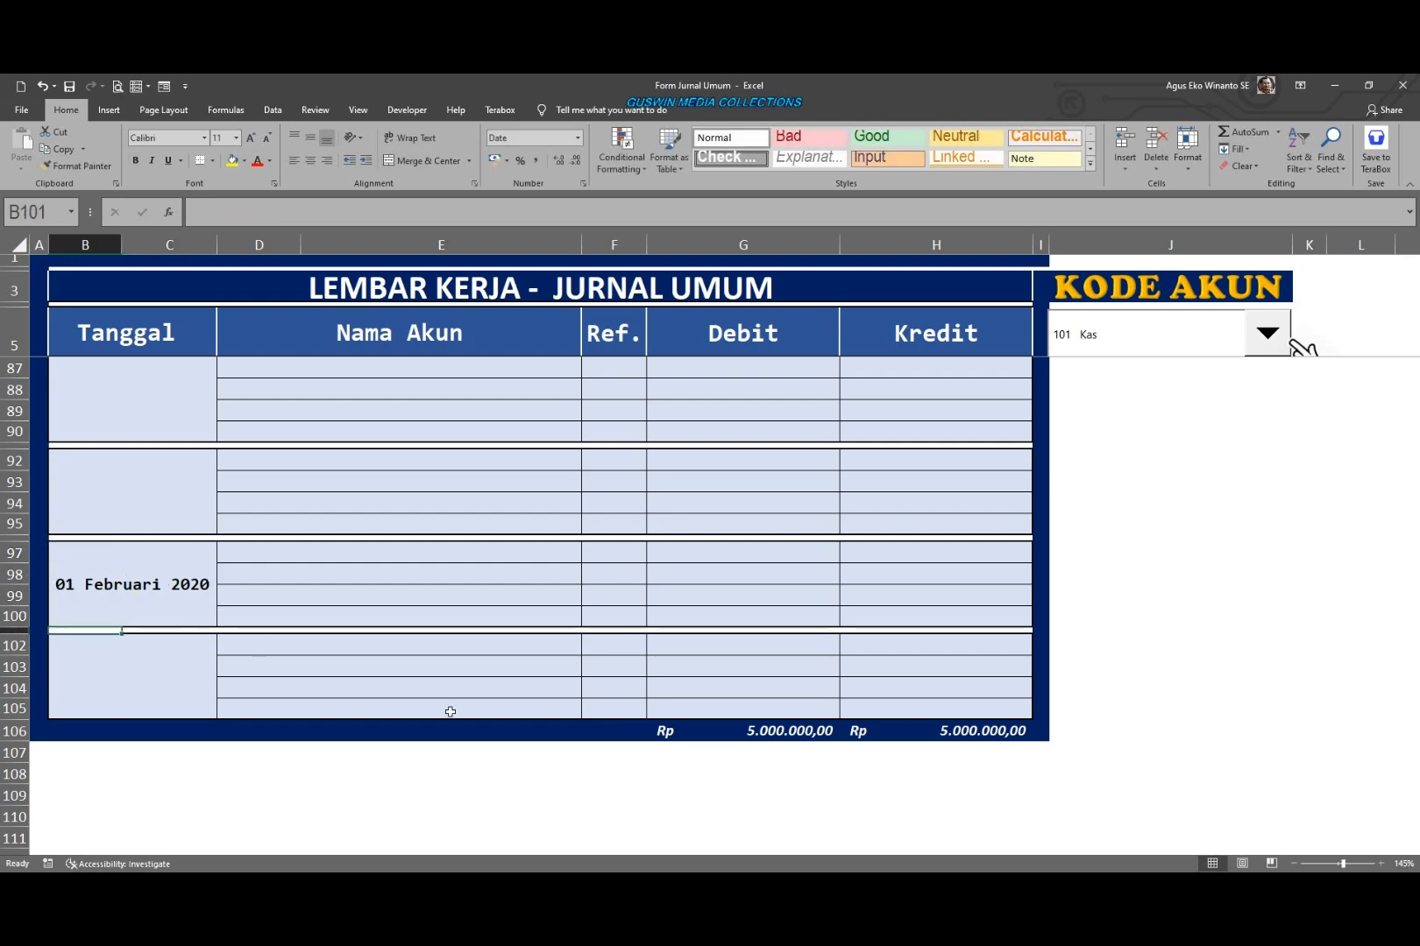
Step: Protect the journal worksheet without a password, keeping the default permissions
scroll(347, 621, "up", 6)
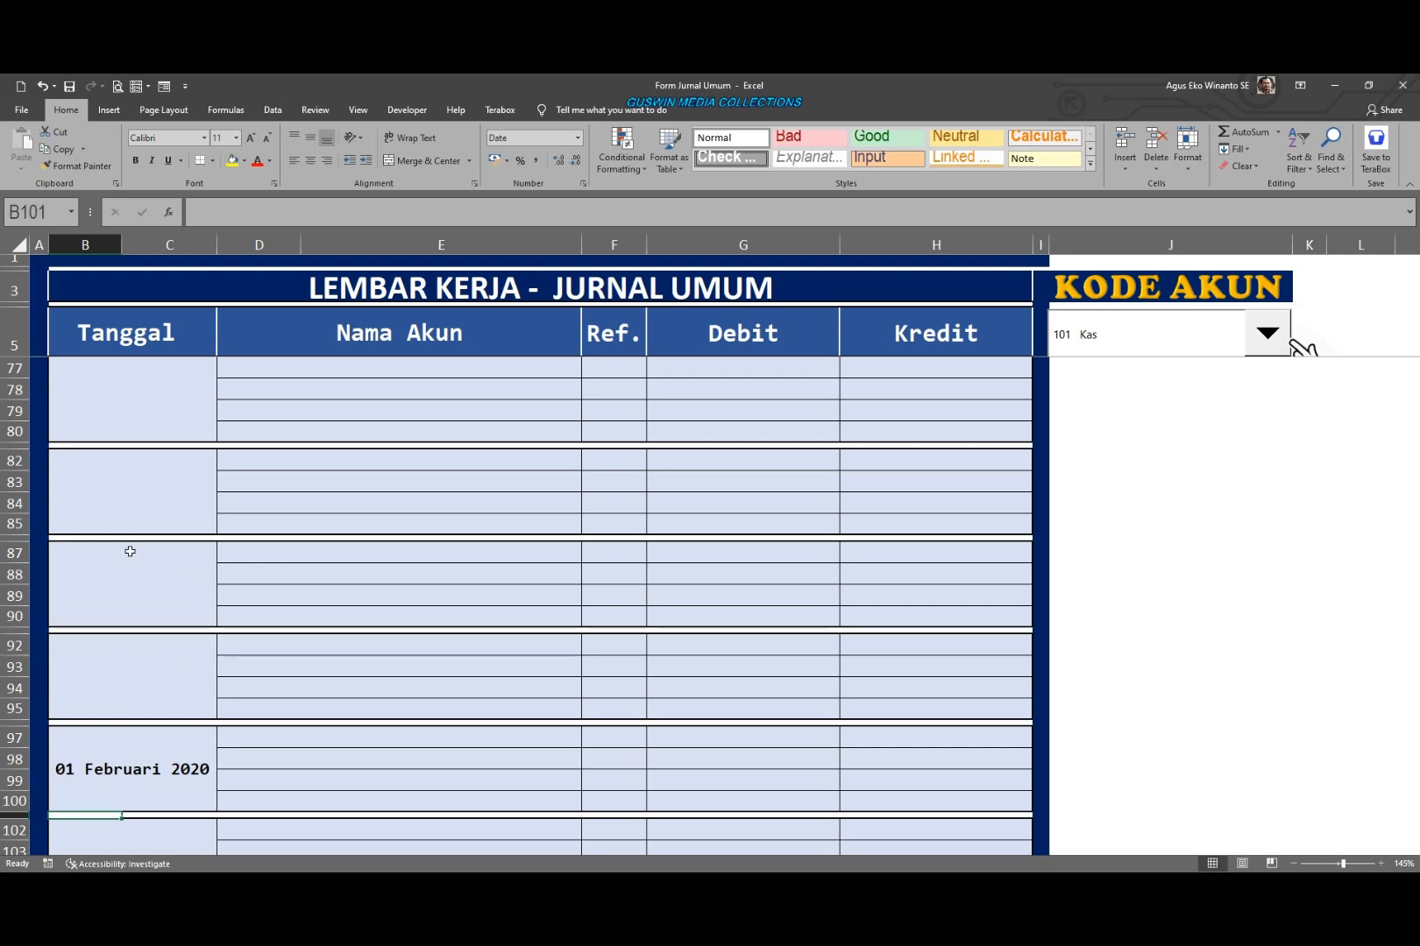
scroll(159, 583, "up", 9)
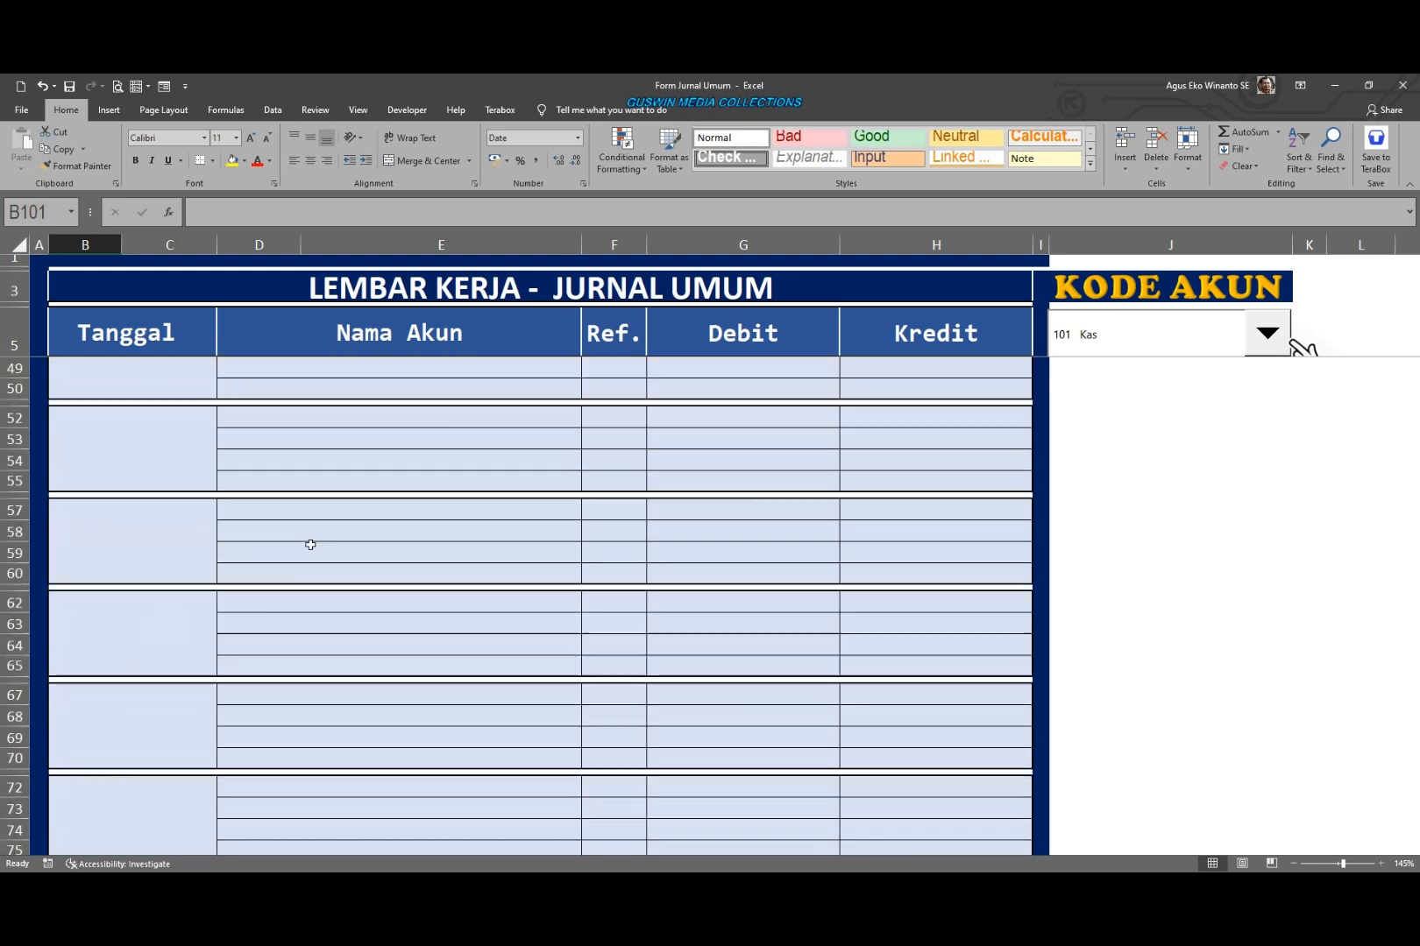
scroll(351, 536, "up", 12)
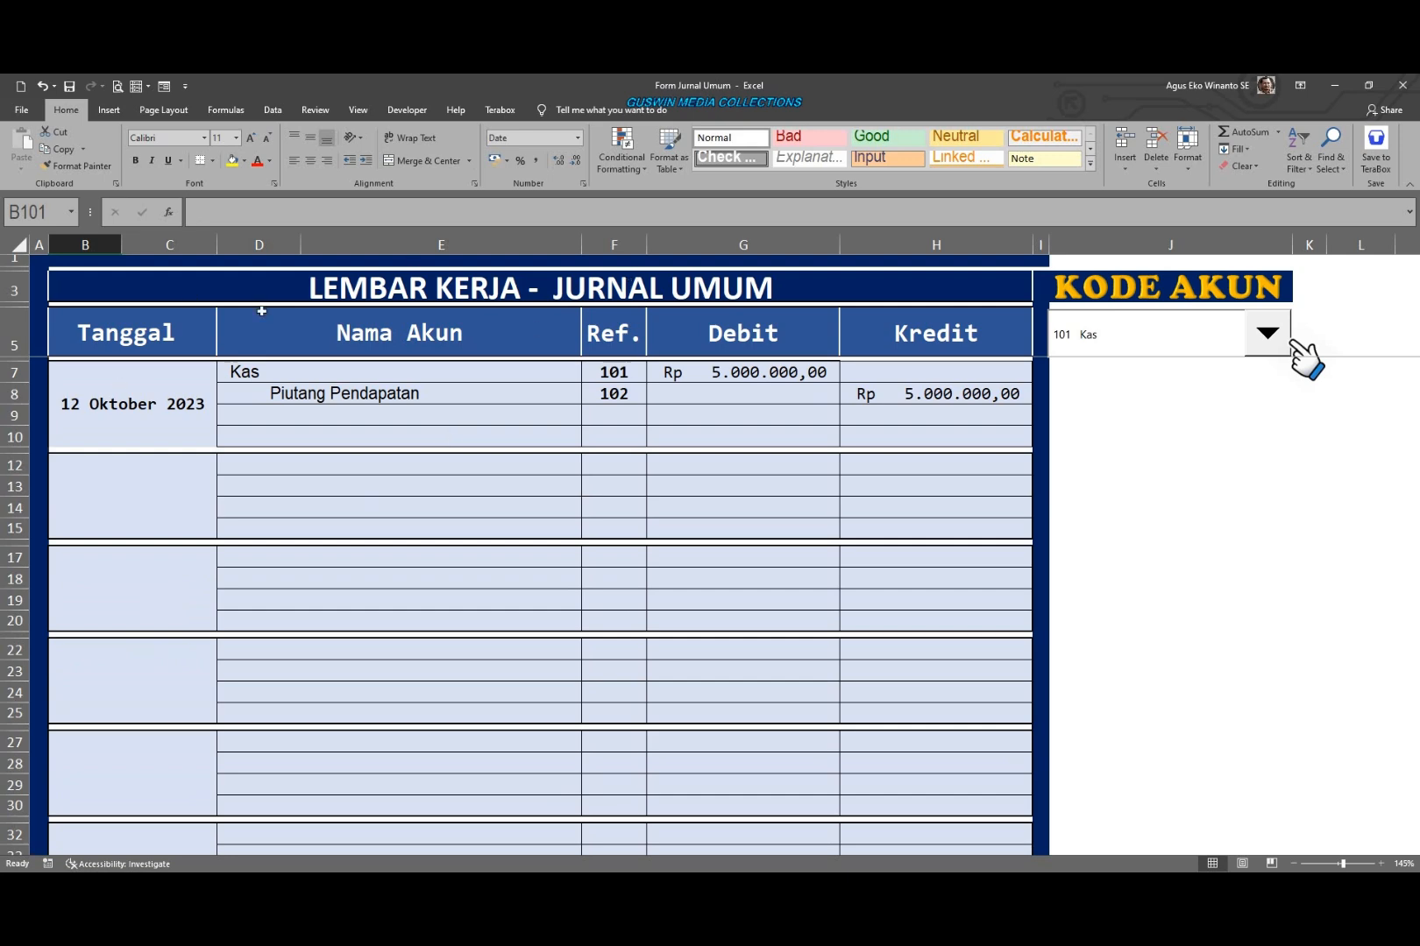
left_click(315, 110)
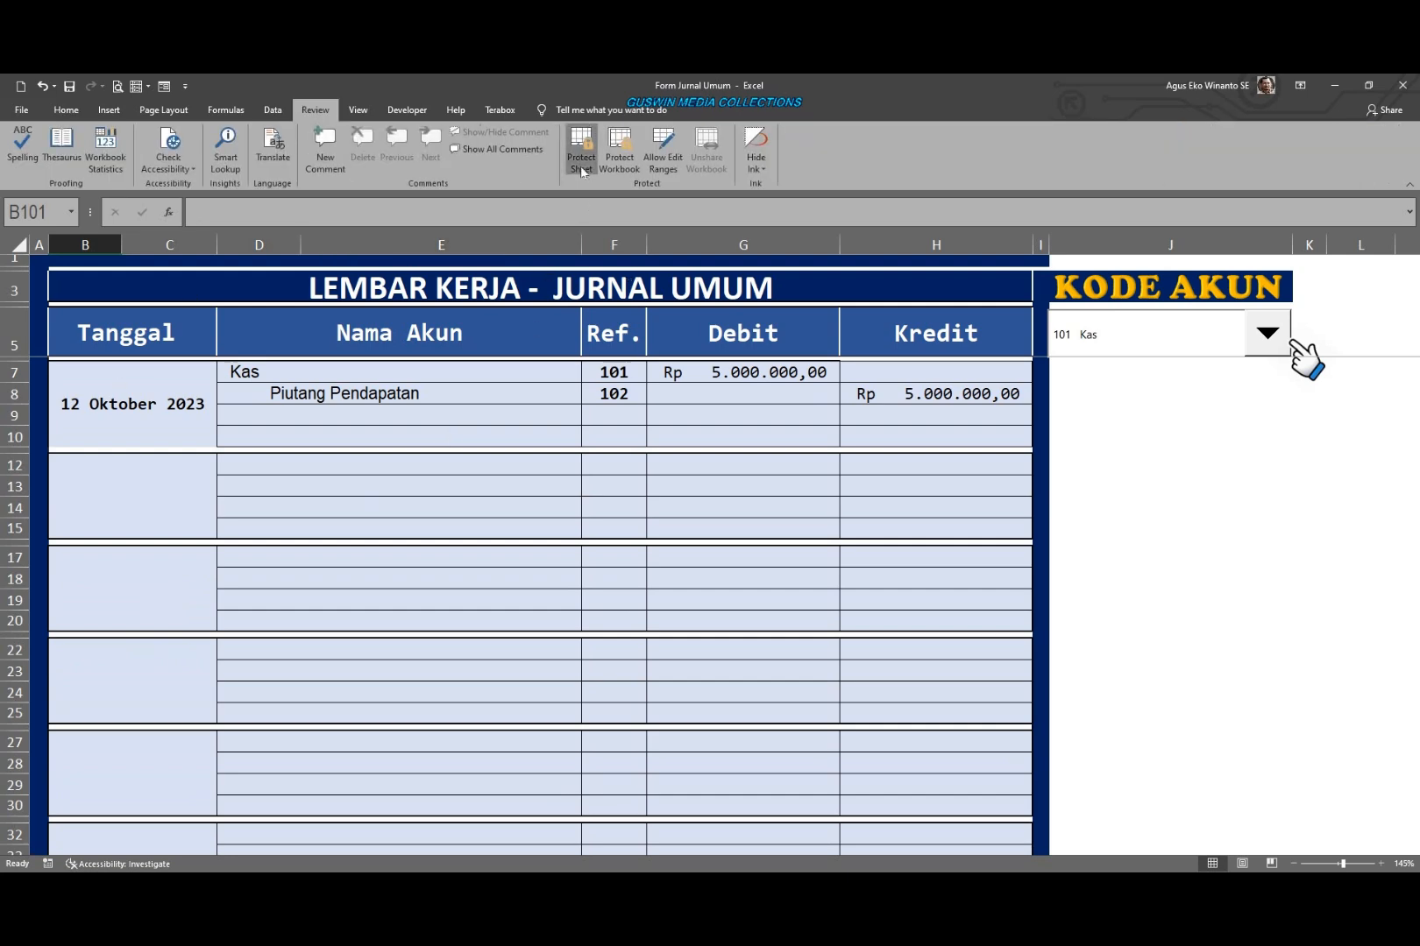
left_click(580, 165)
left_click(920, 386)
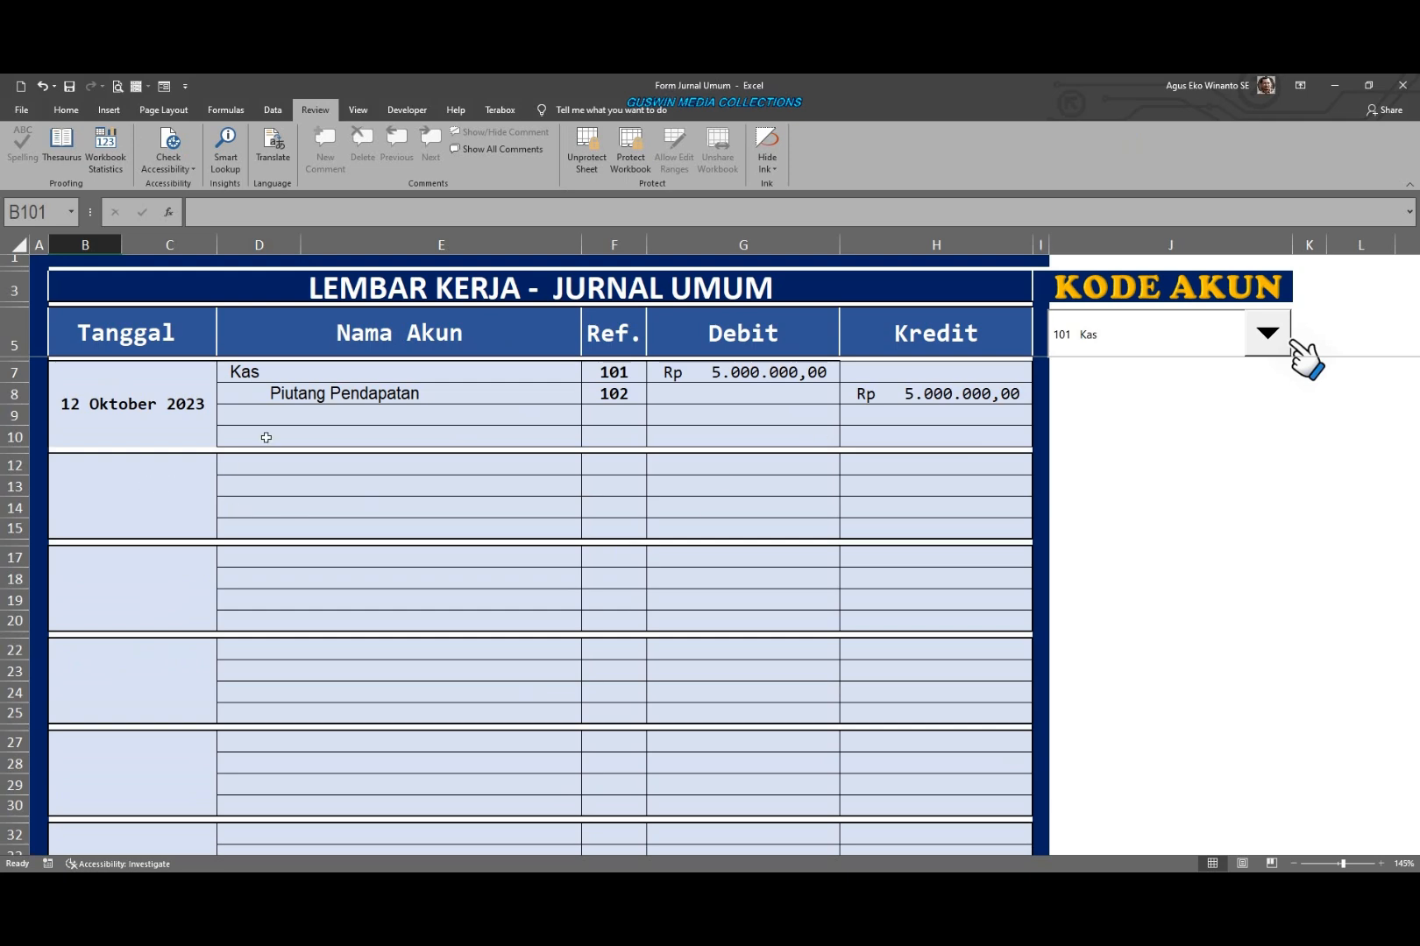
Step: Select the first Tanggal cell and several Nama Akun cells to compare what the formula bar shows under protection
left_click(141, 407)
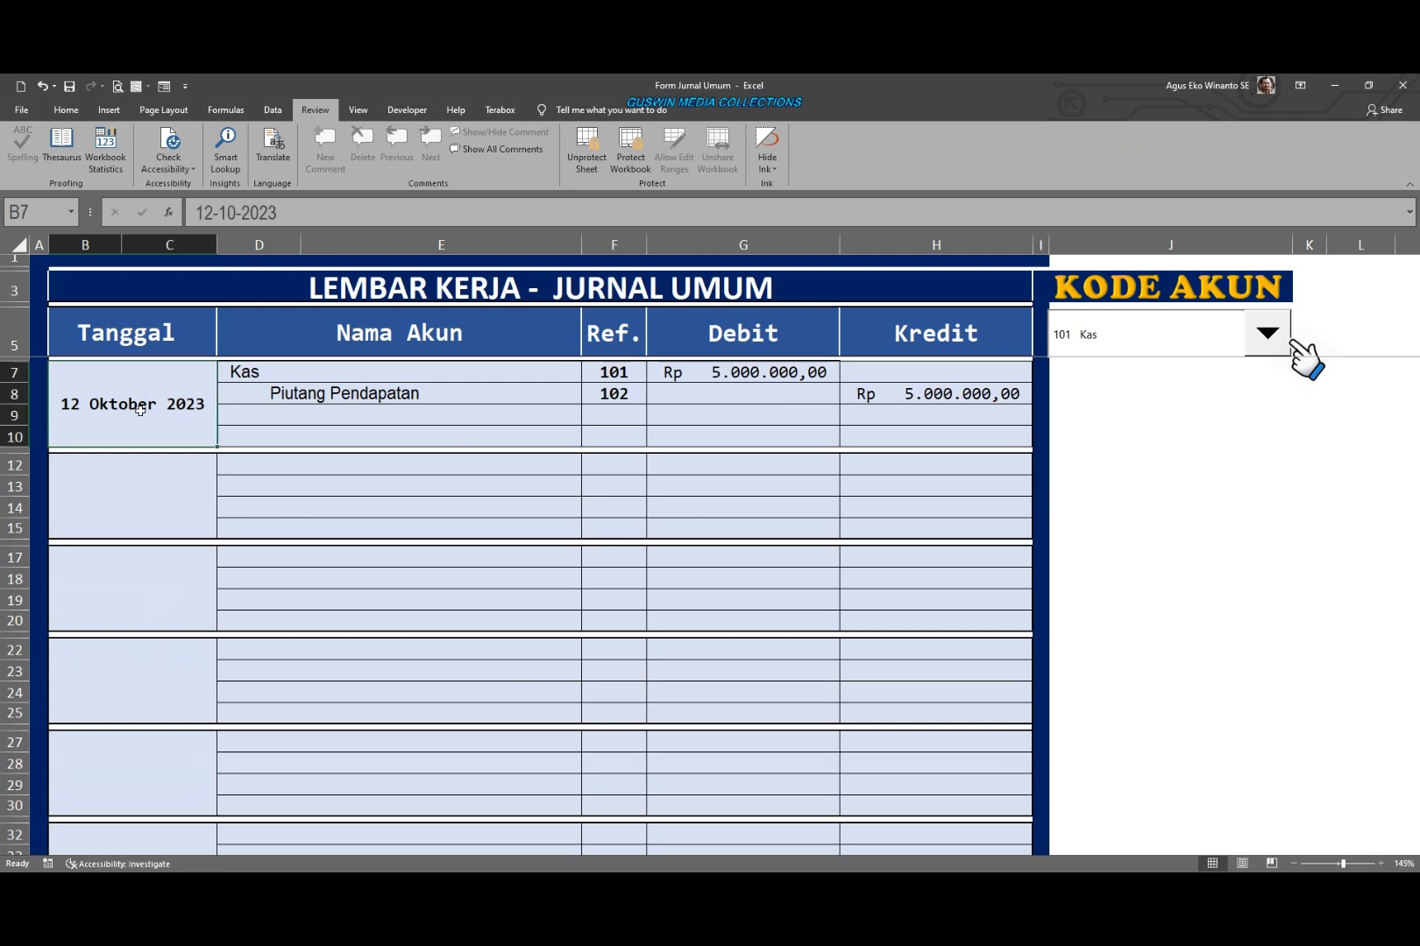
left_click(357, 409)
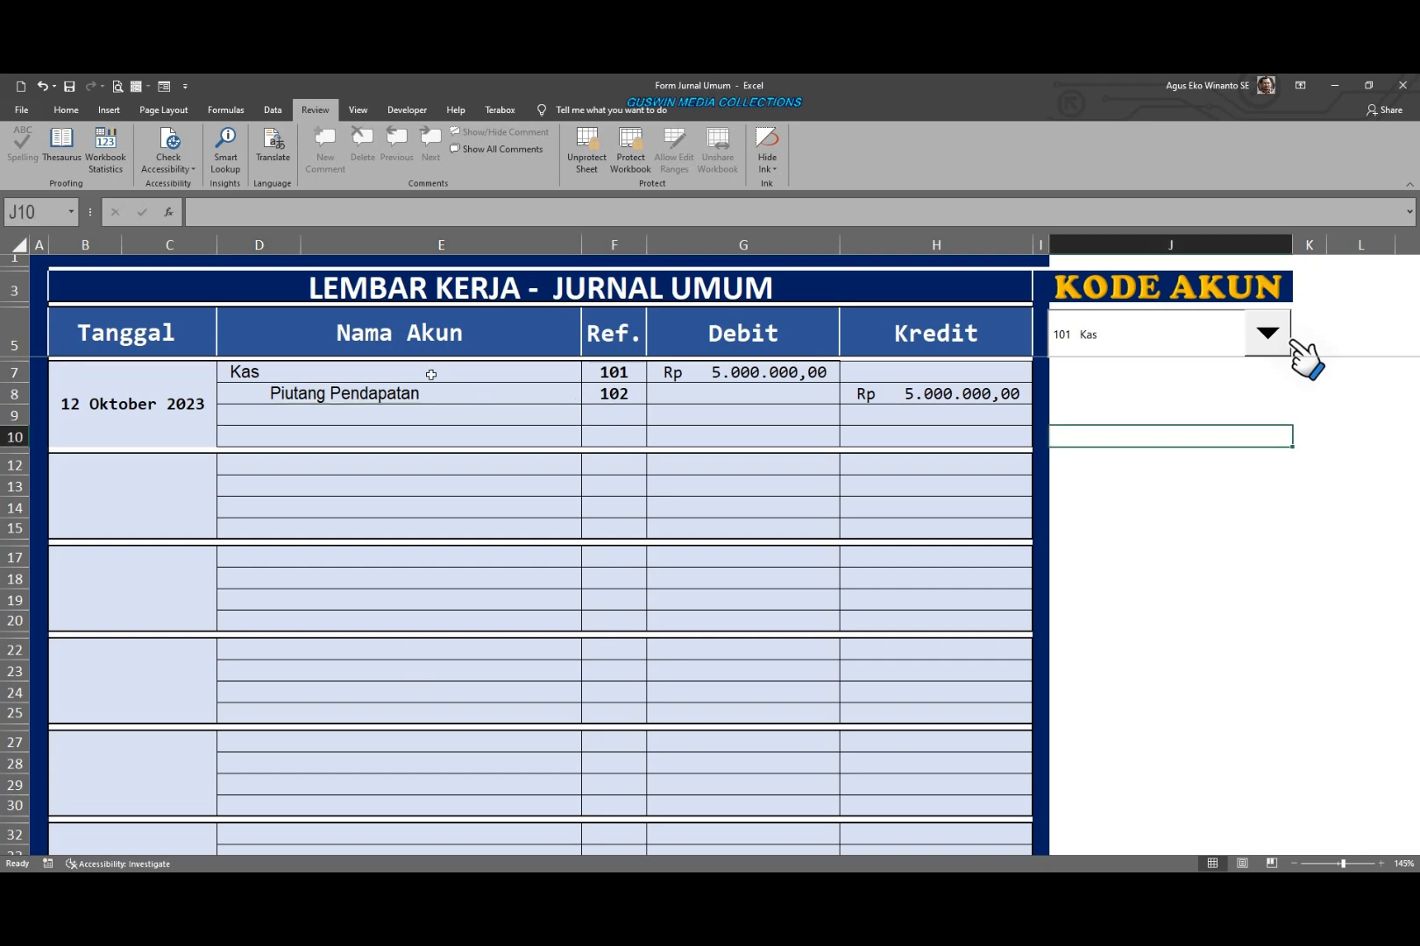
left_click_drag(431, 374, 468, 602)
scroll(477, 606, "up", 2)
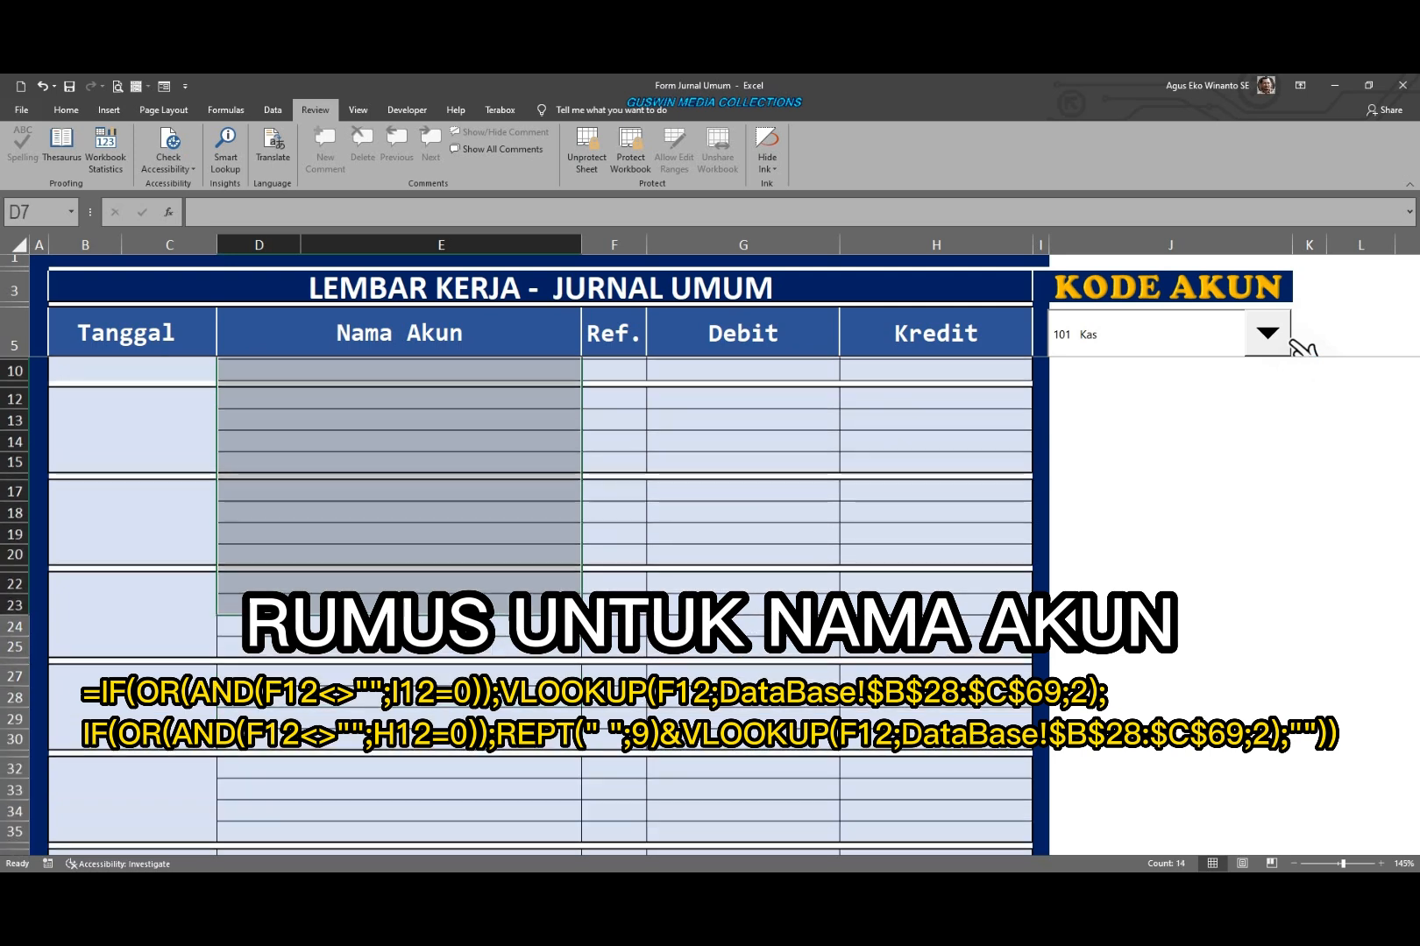
left_click(478, 601)
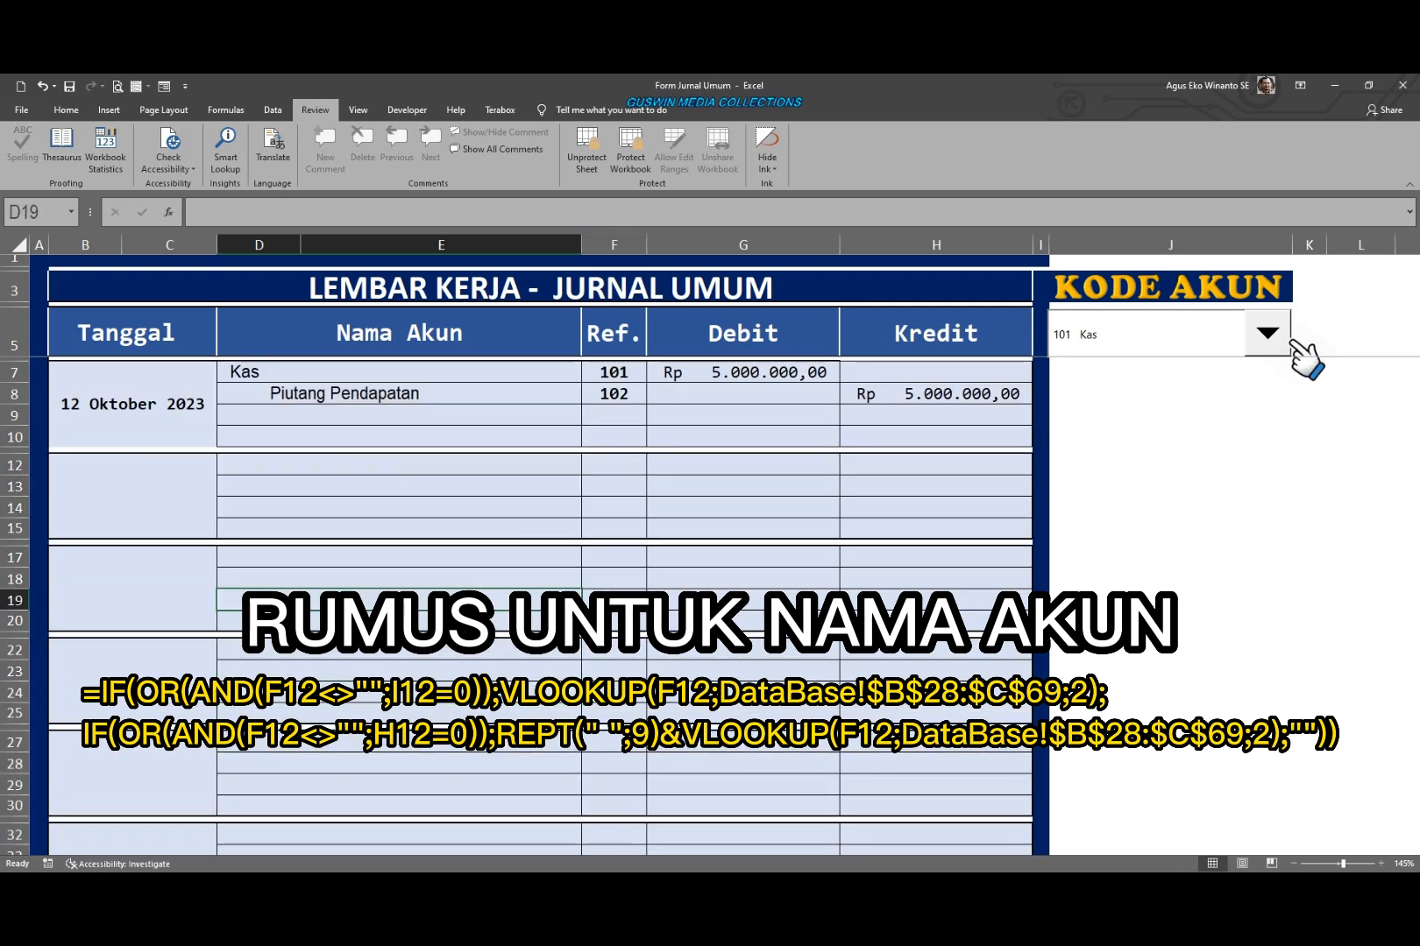
Step: Unprotect the worksheet and select the Nama Akun cells from row 7 down to examine their formulas
left_click(589, 156)
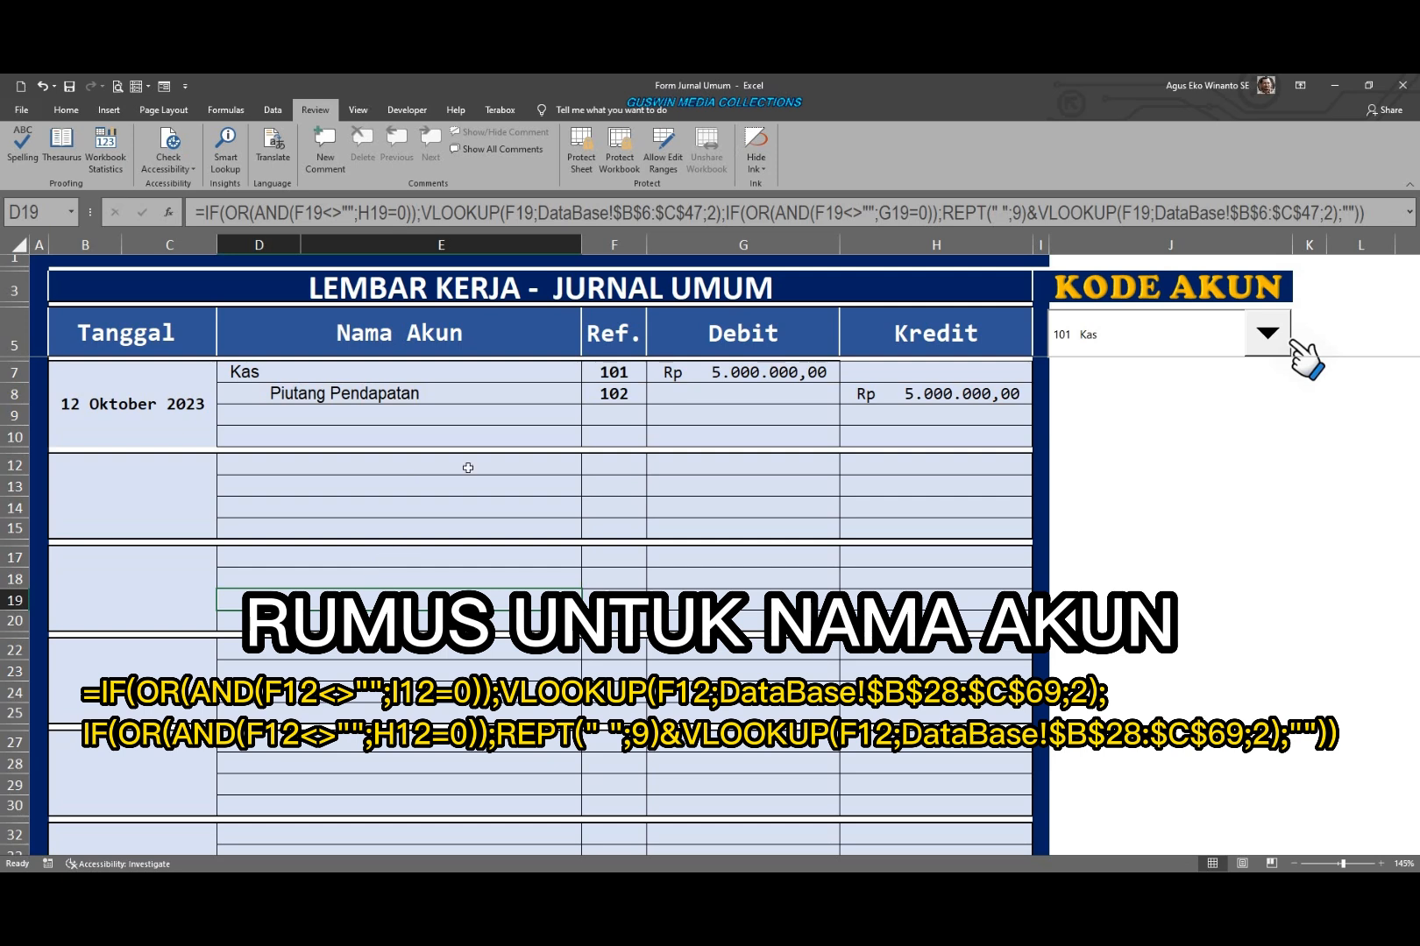
left_click_drag(437, 376, 435, 582)
left_click(778, 529)
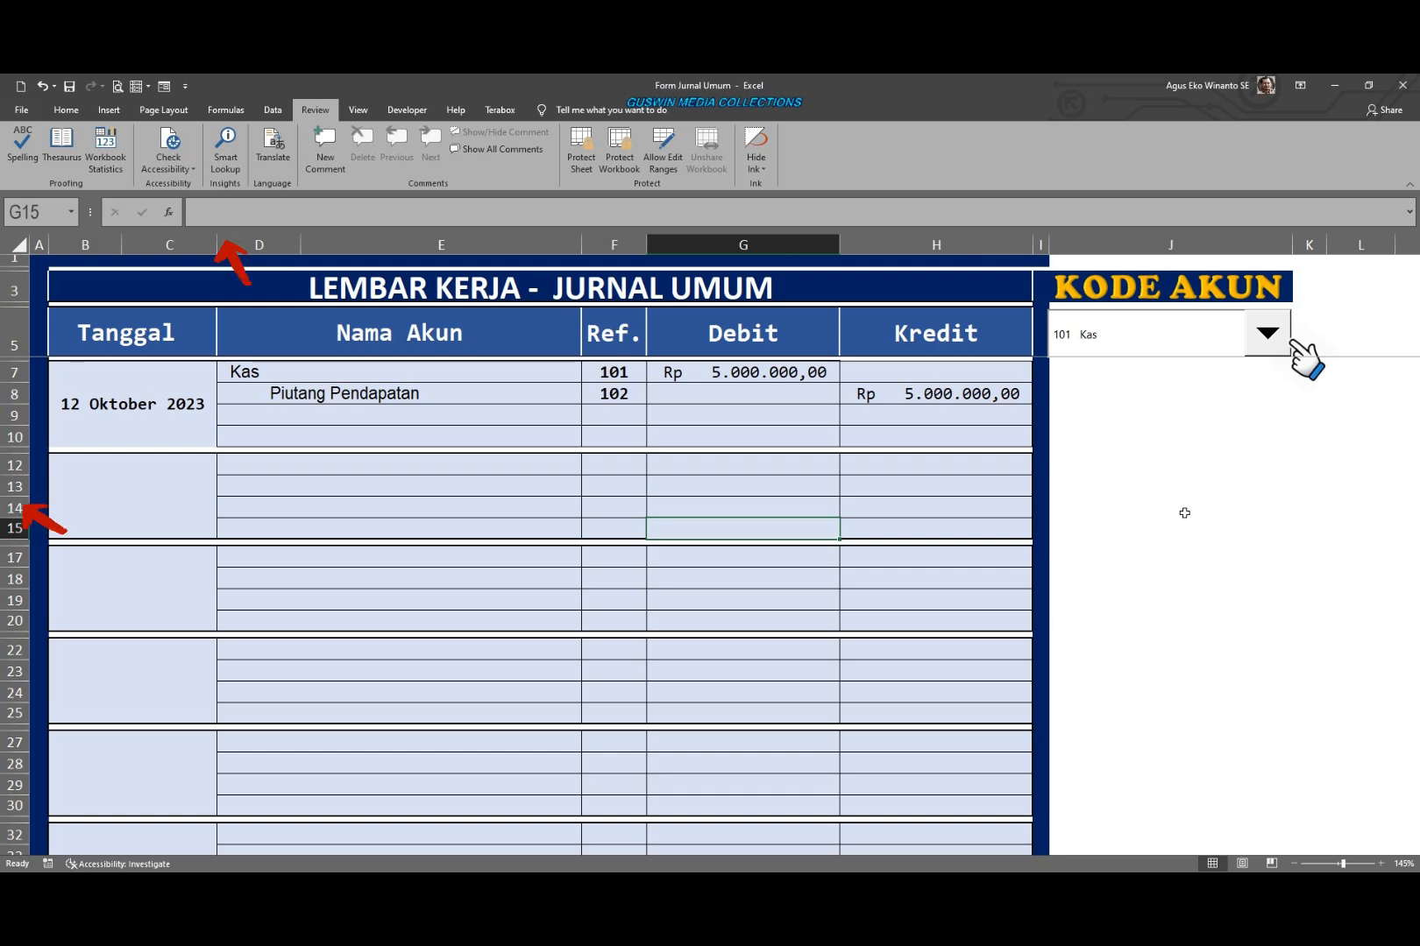
Step: Hide the row and column headings and the formula bar for the journal worksheet
left_click(358, 111)
left_click(225, 161)
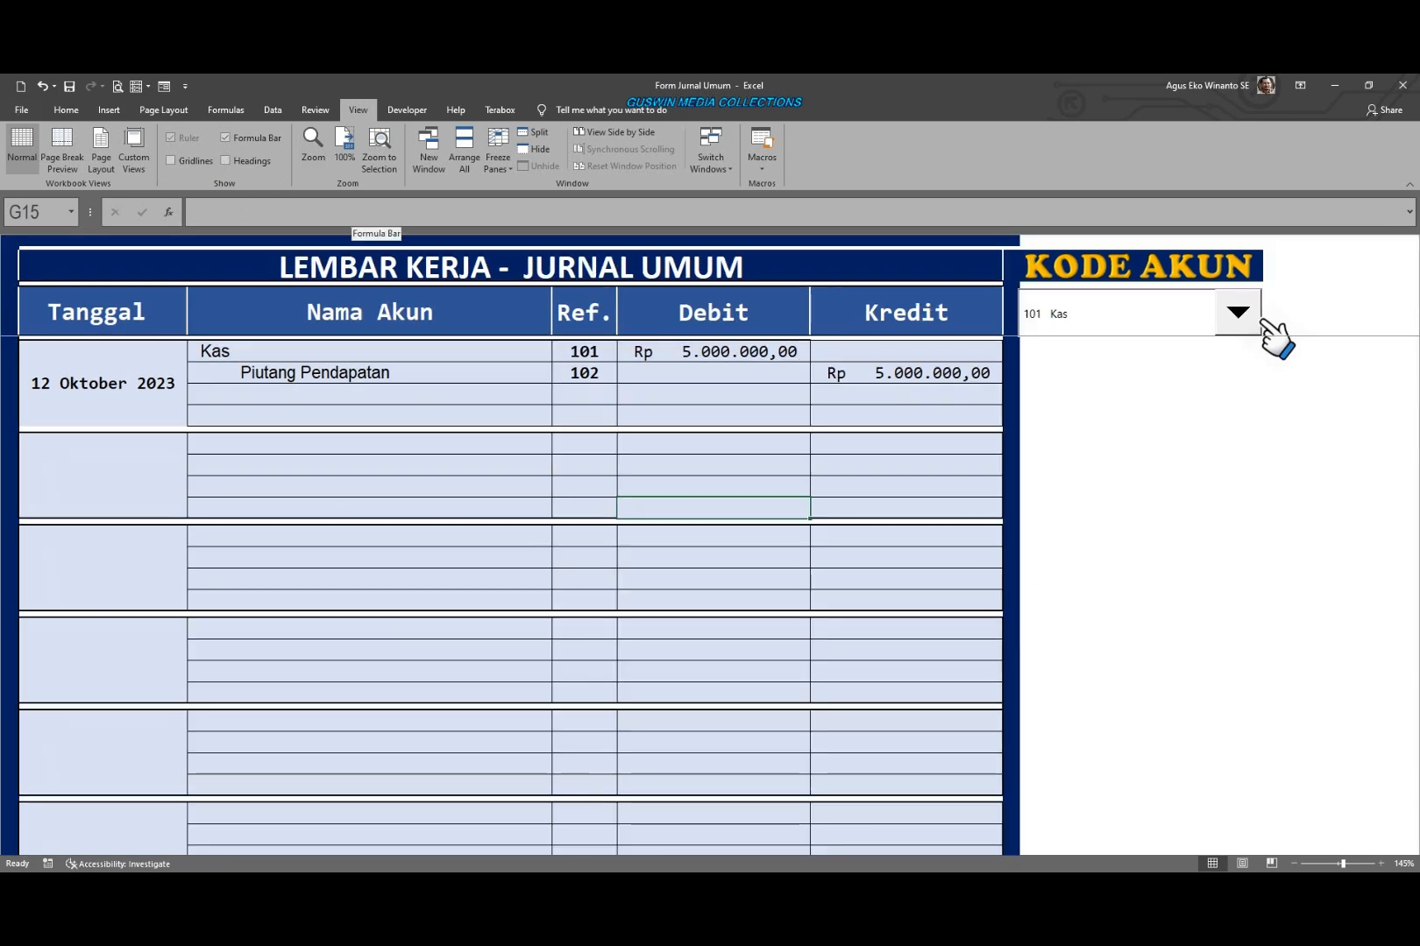
left_click(249, 141)
left_click(484, 468)
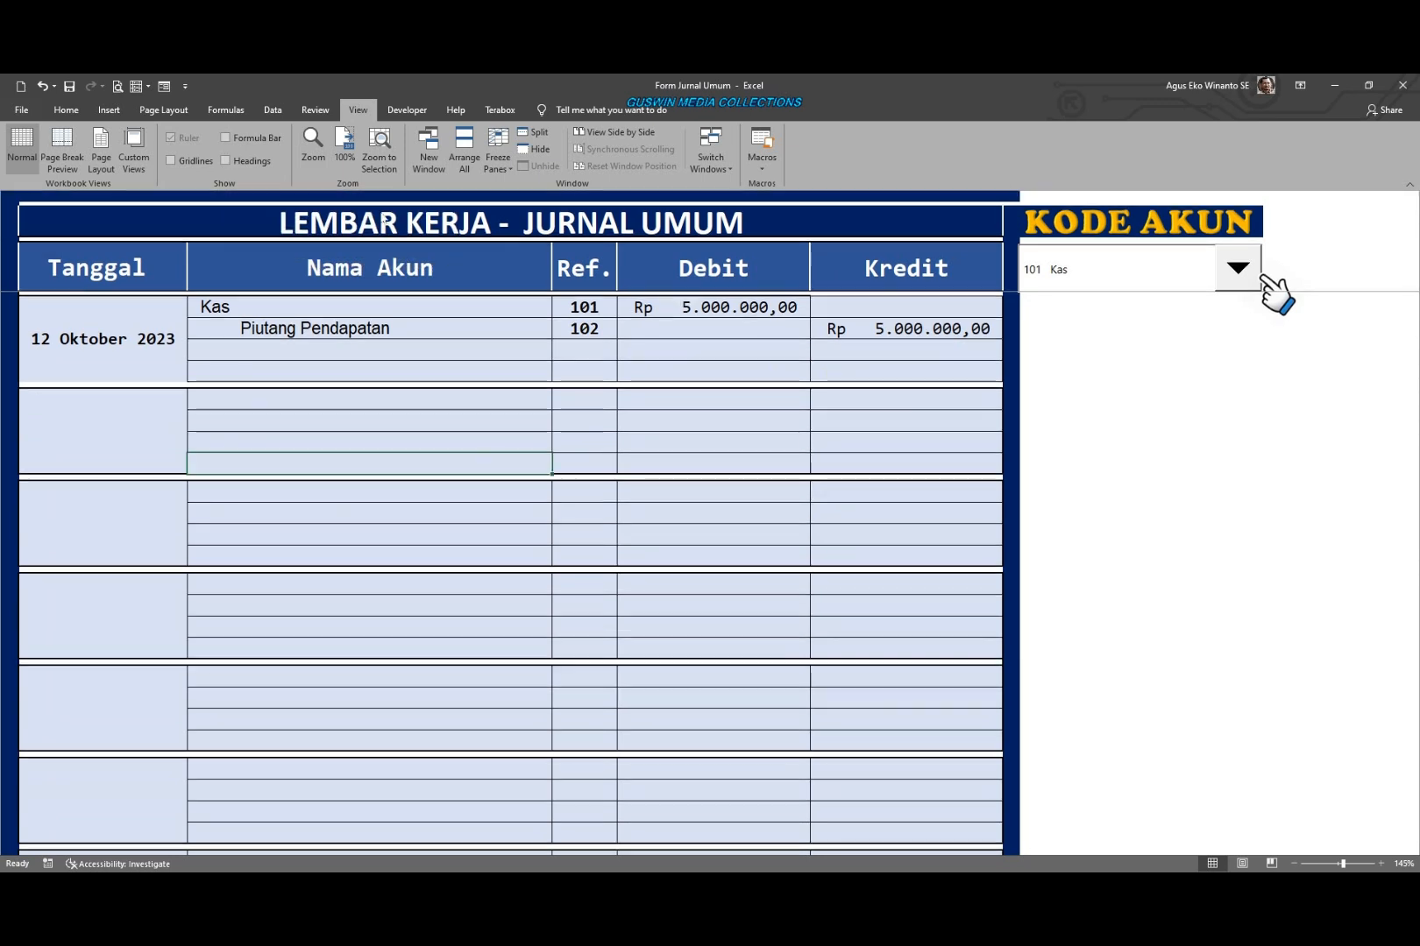
Step: Protect the worksheet with selecting locked and unlocked cells allowed, and test it by trying to edit a Nama Akun cell
left_click(315, 110)
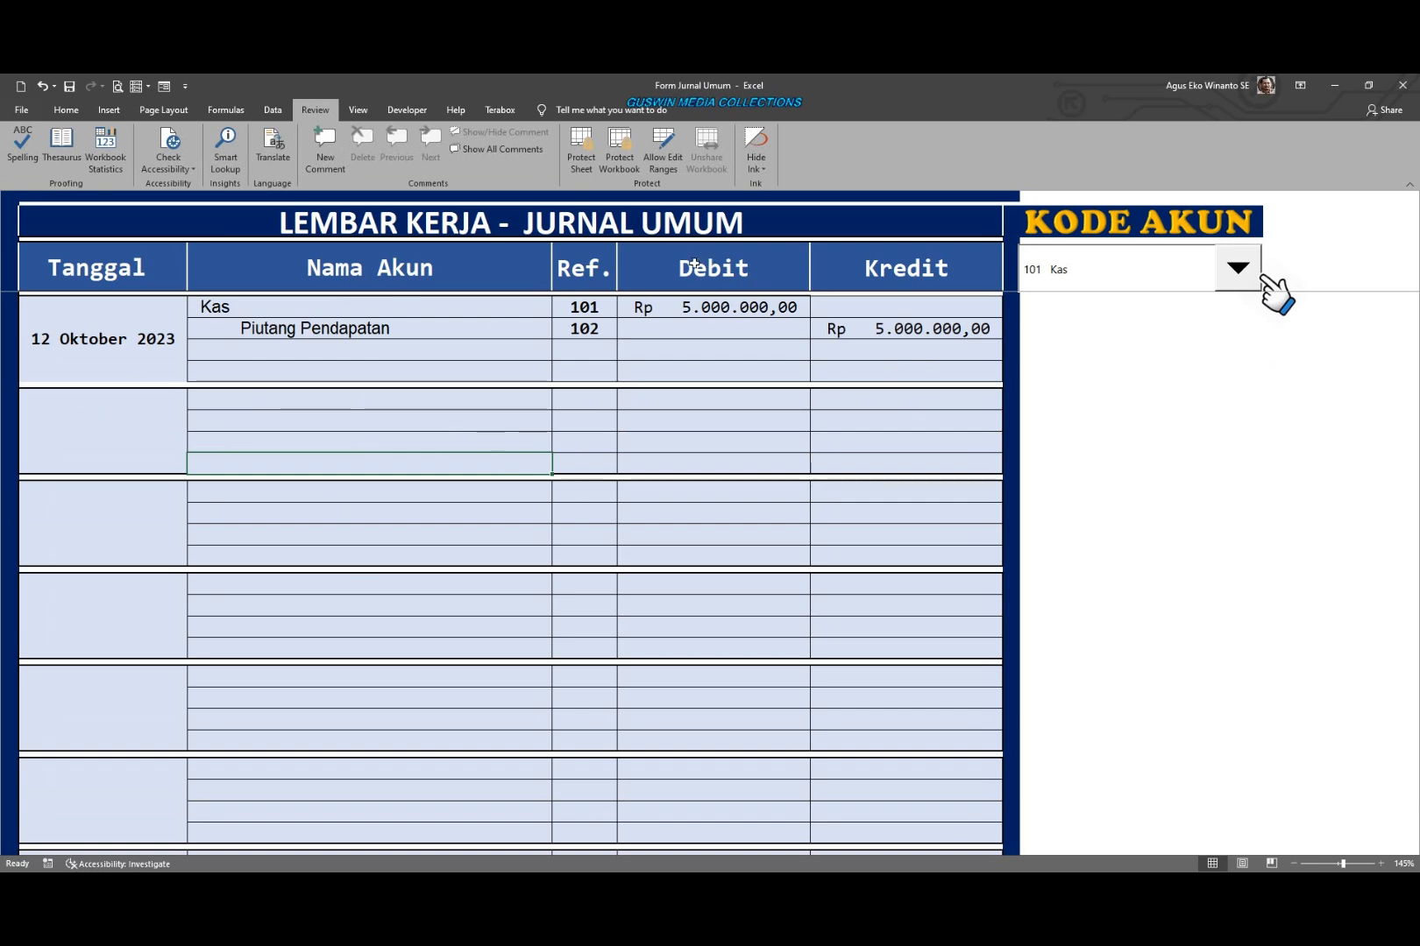
left_click(581, 160)
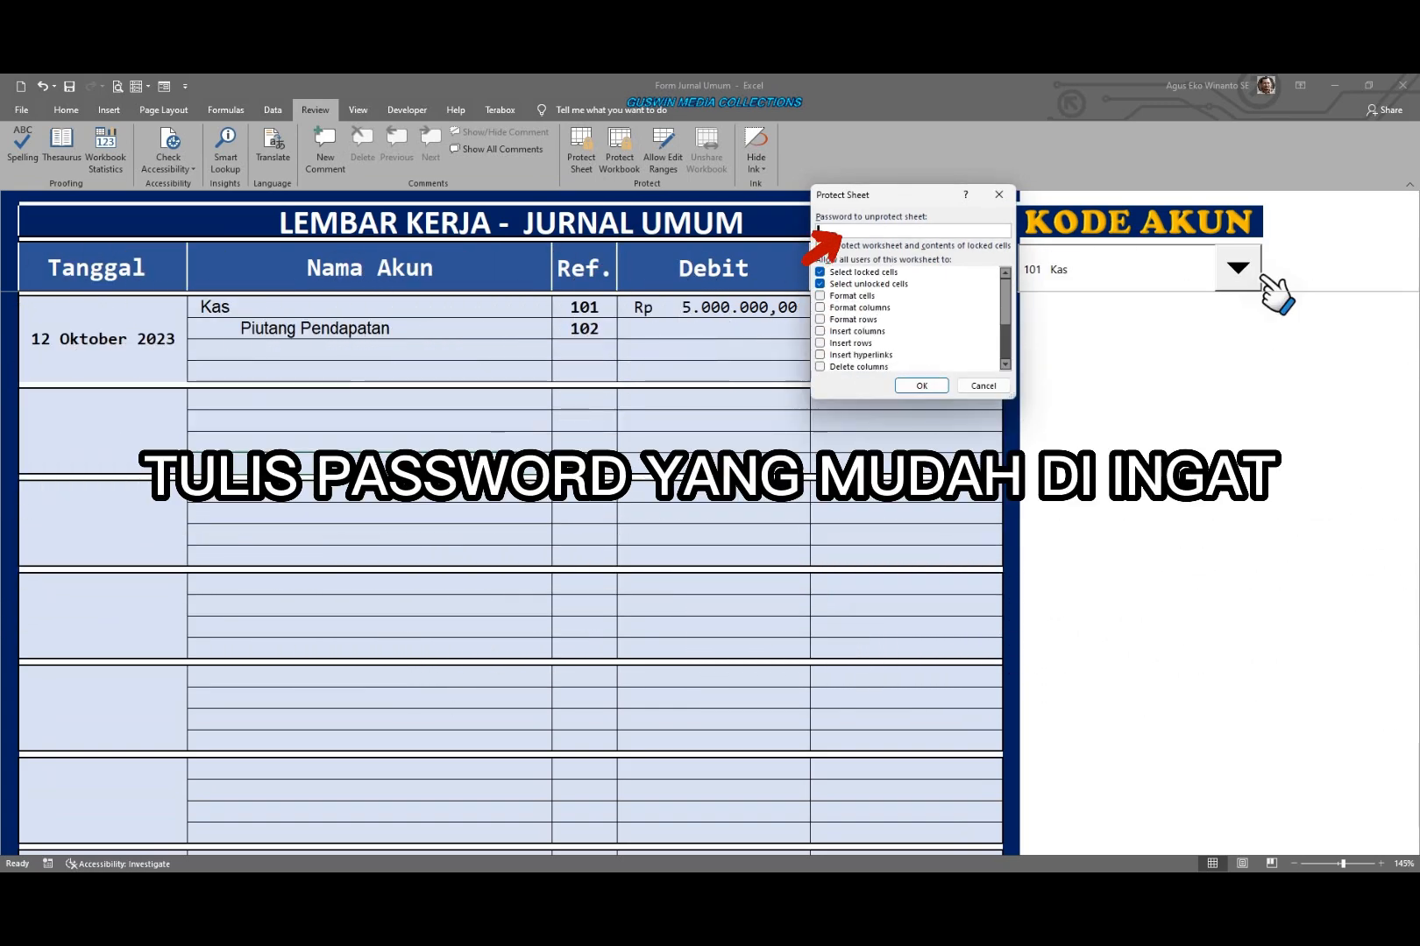
left_click(928, 387)
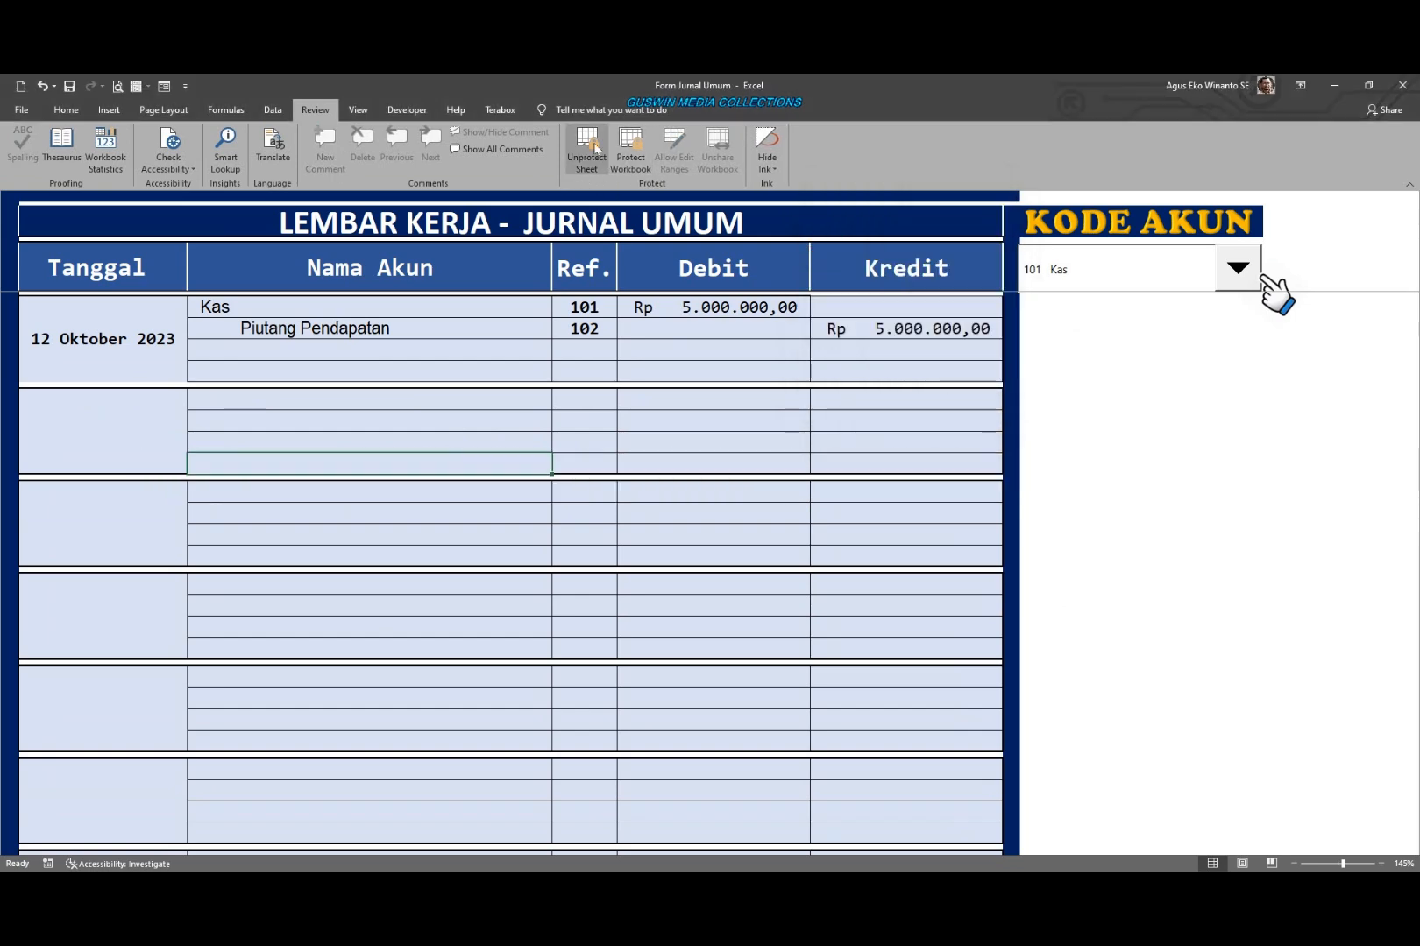
left_click(362, 423)
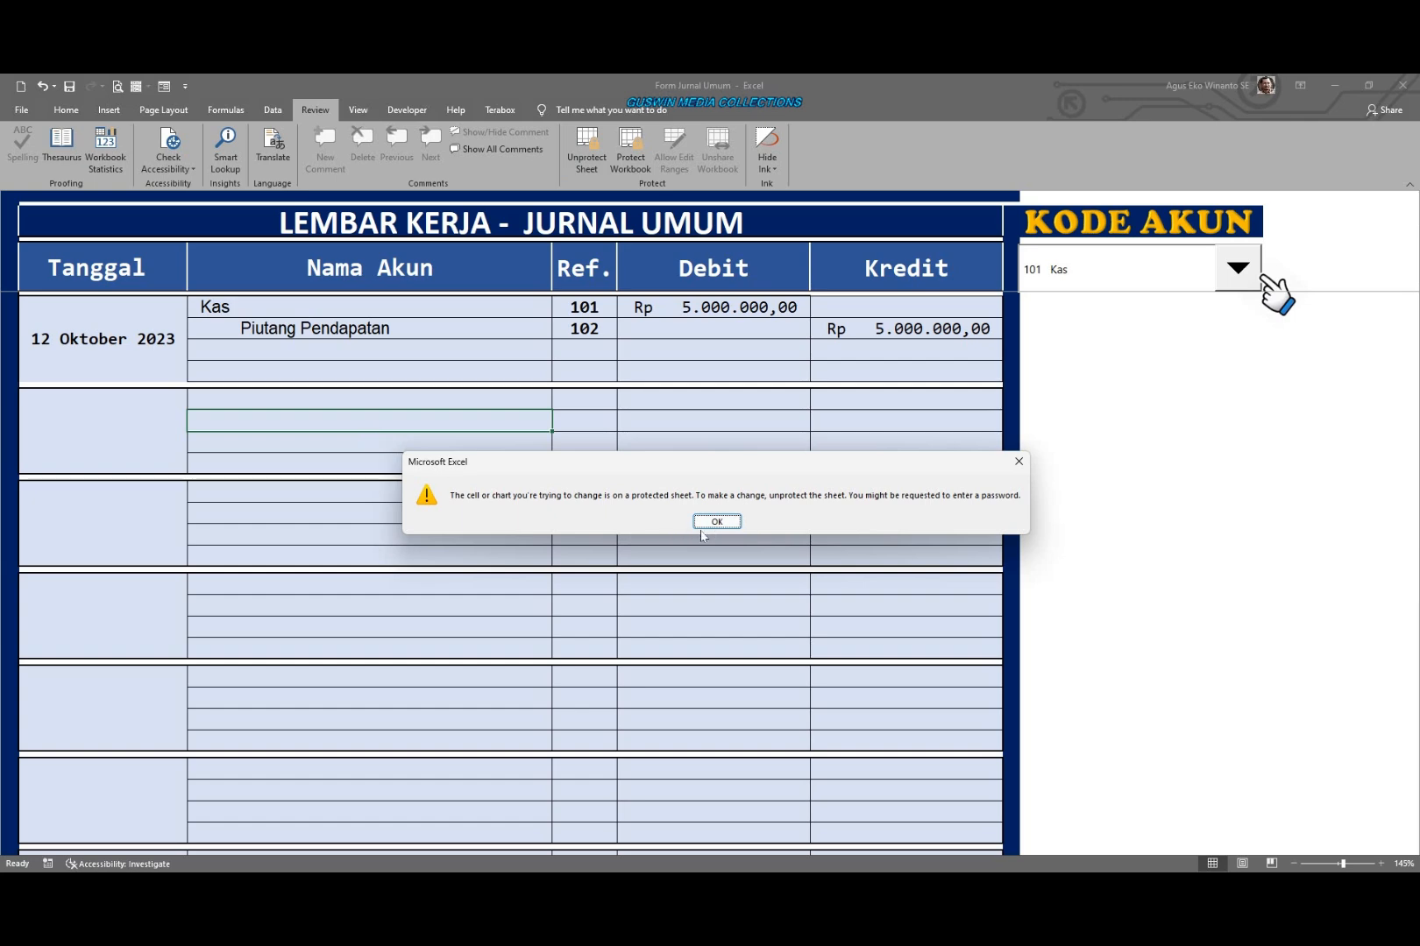
key("Return")
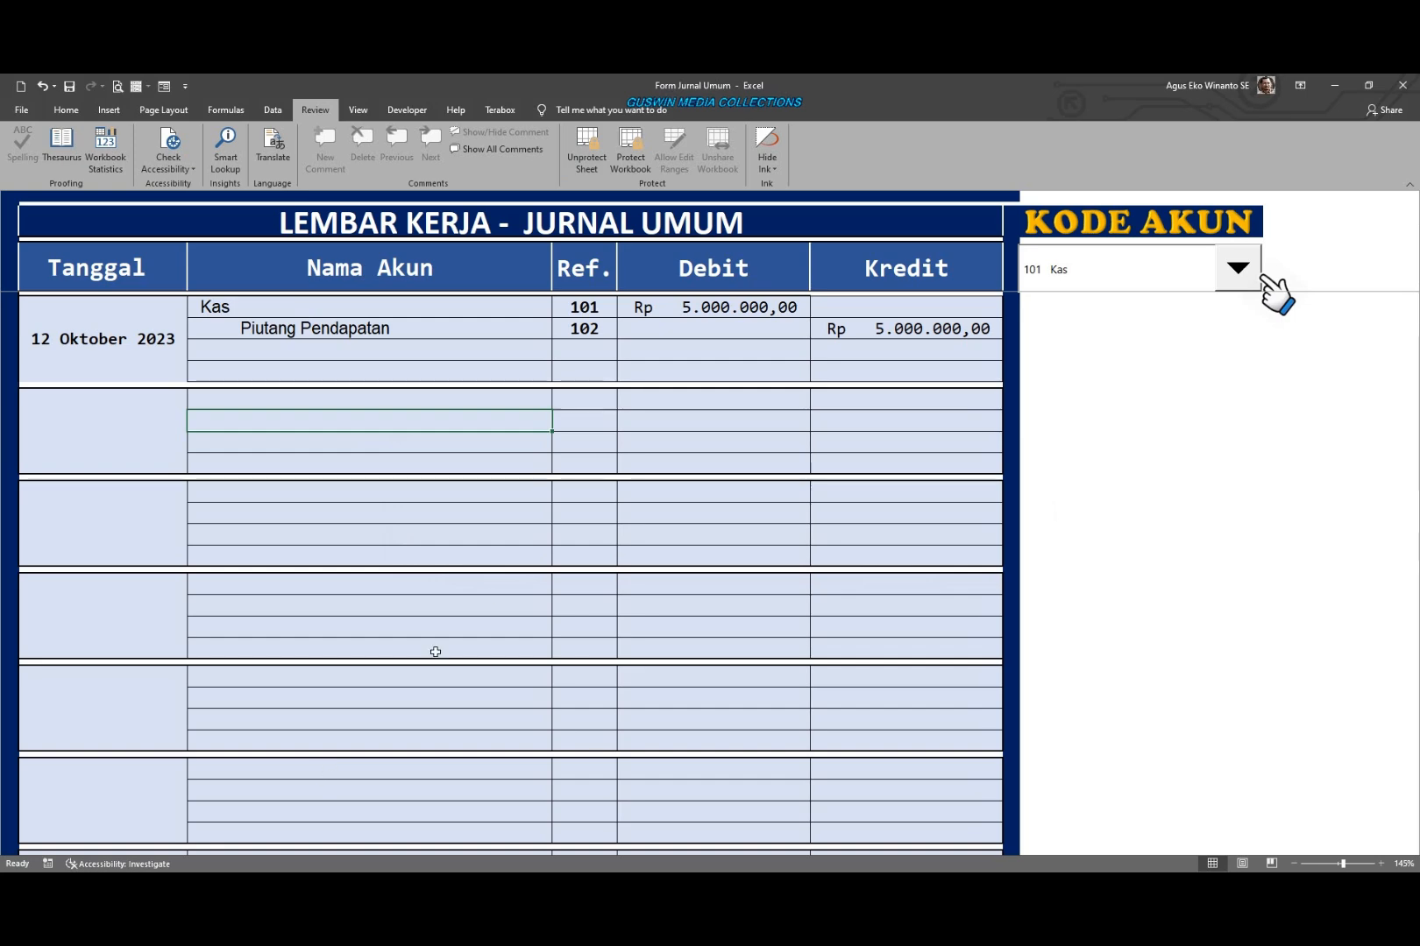
Step: Clear the Ref., Debit, Kredit and Tanggal values of the first journal entry
mouse_move(589, 308)
left_mouse_down()
mouse_move(674, 367)
mouse_move(876, 370)
left_mouse_up()
key("Delete")
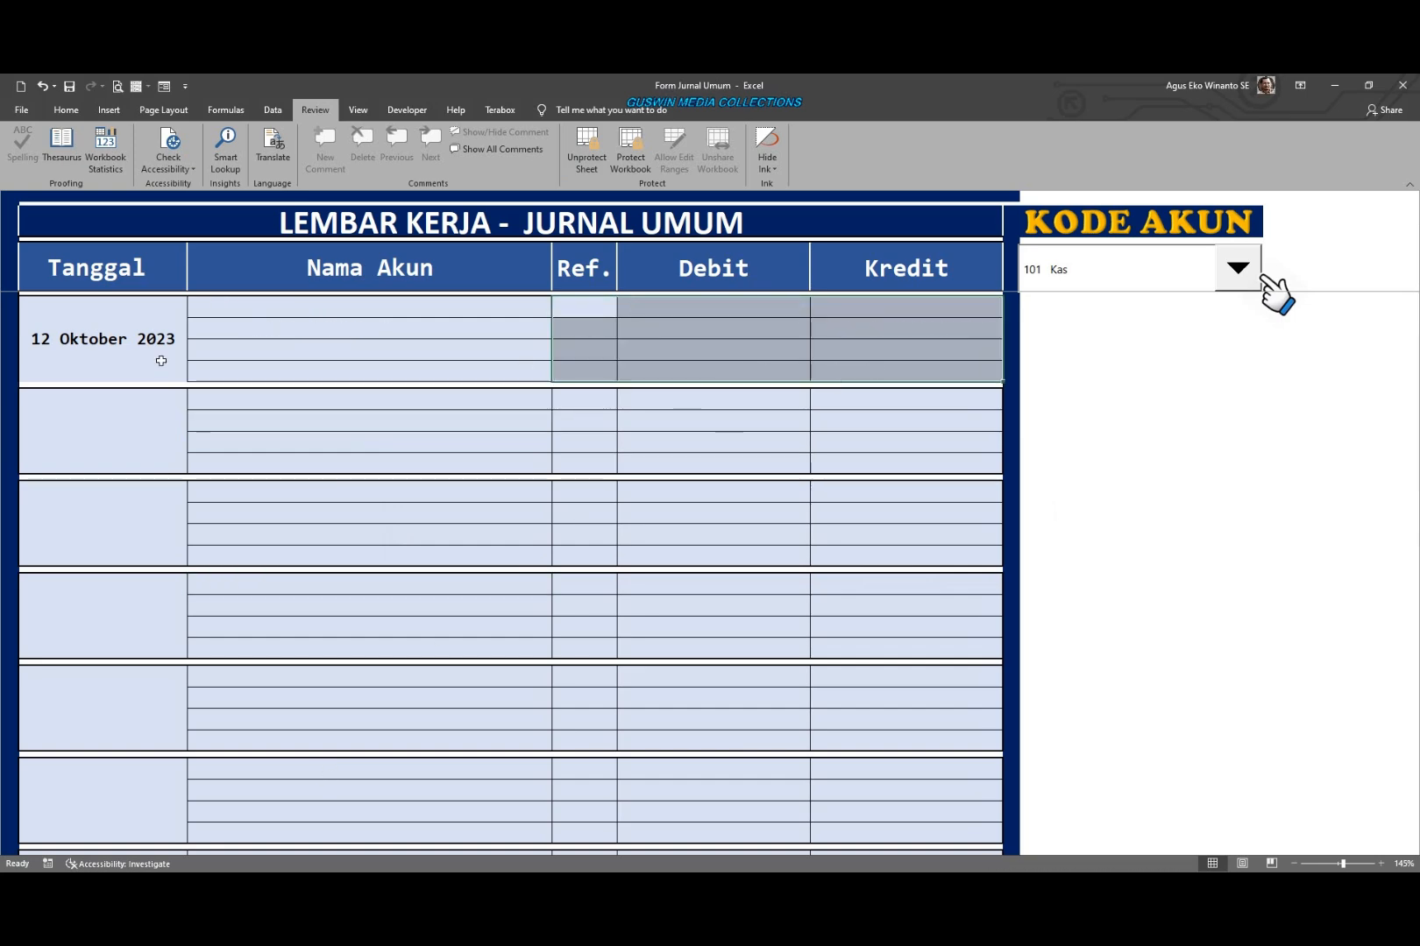
left_click(97, 355)
key("Delete")
Step: Clear the test date from the Tanggal cell near the end of the journal and return to its beginning
scroll(94, 552, "down", 2)
scroll(94, 556, "down", 3)
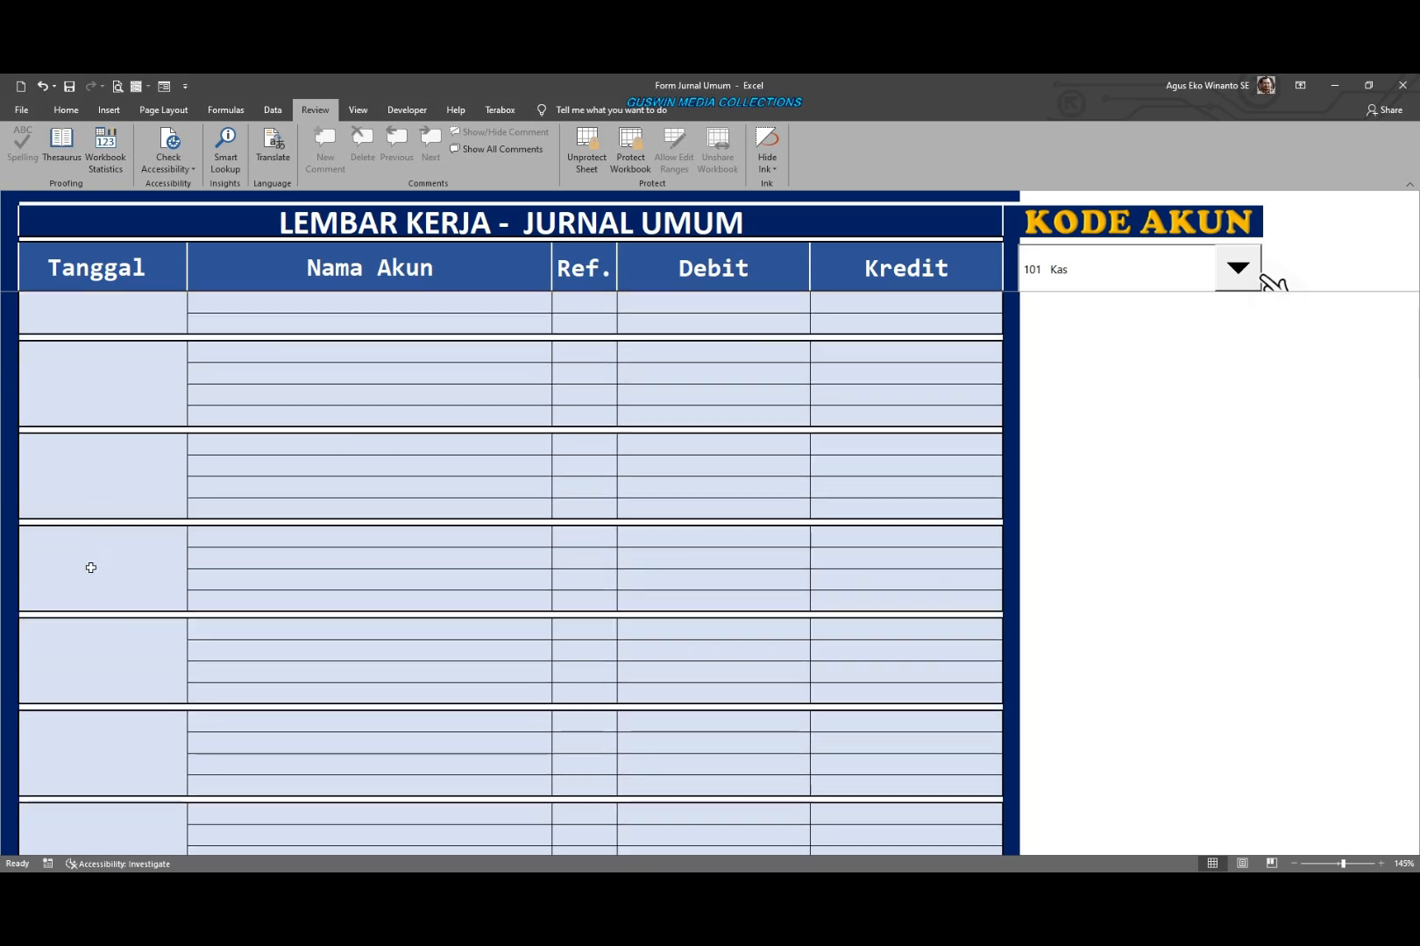
scroll(93, 651, "down", 3)
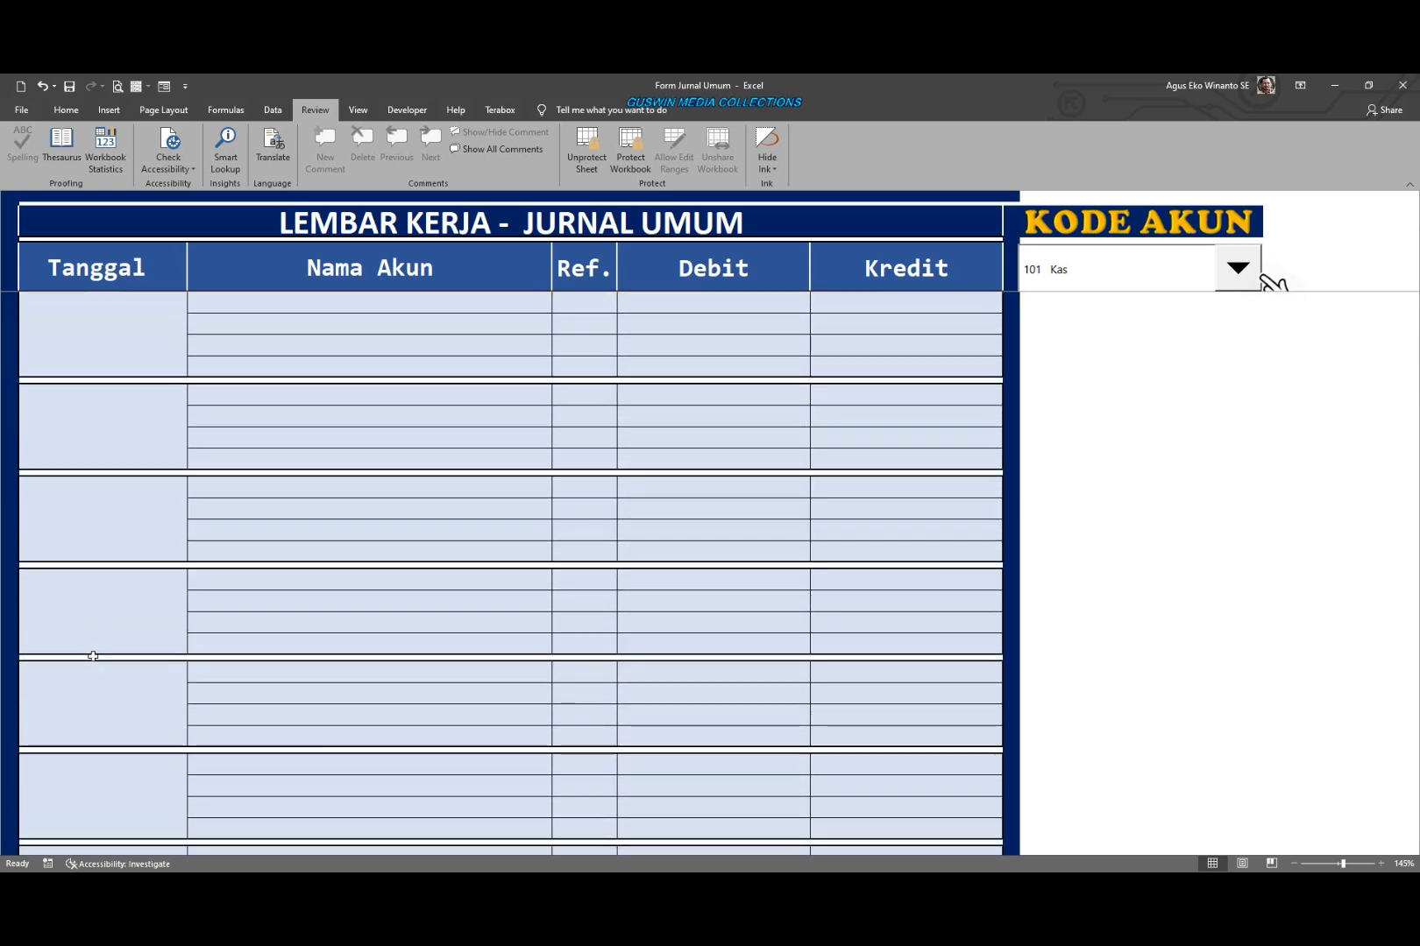
left_click(94, 679)
key("Delete")
scroll(782, 580, "up", 3)
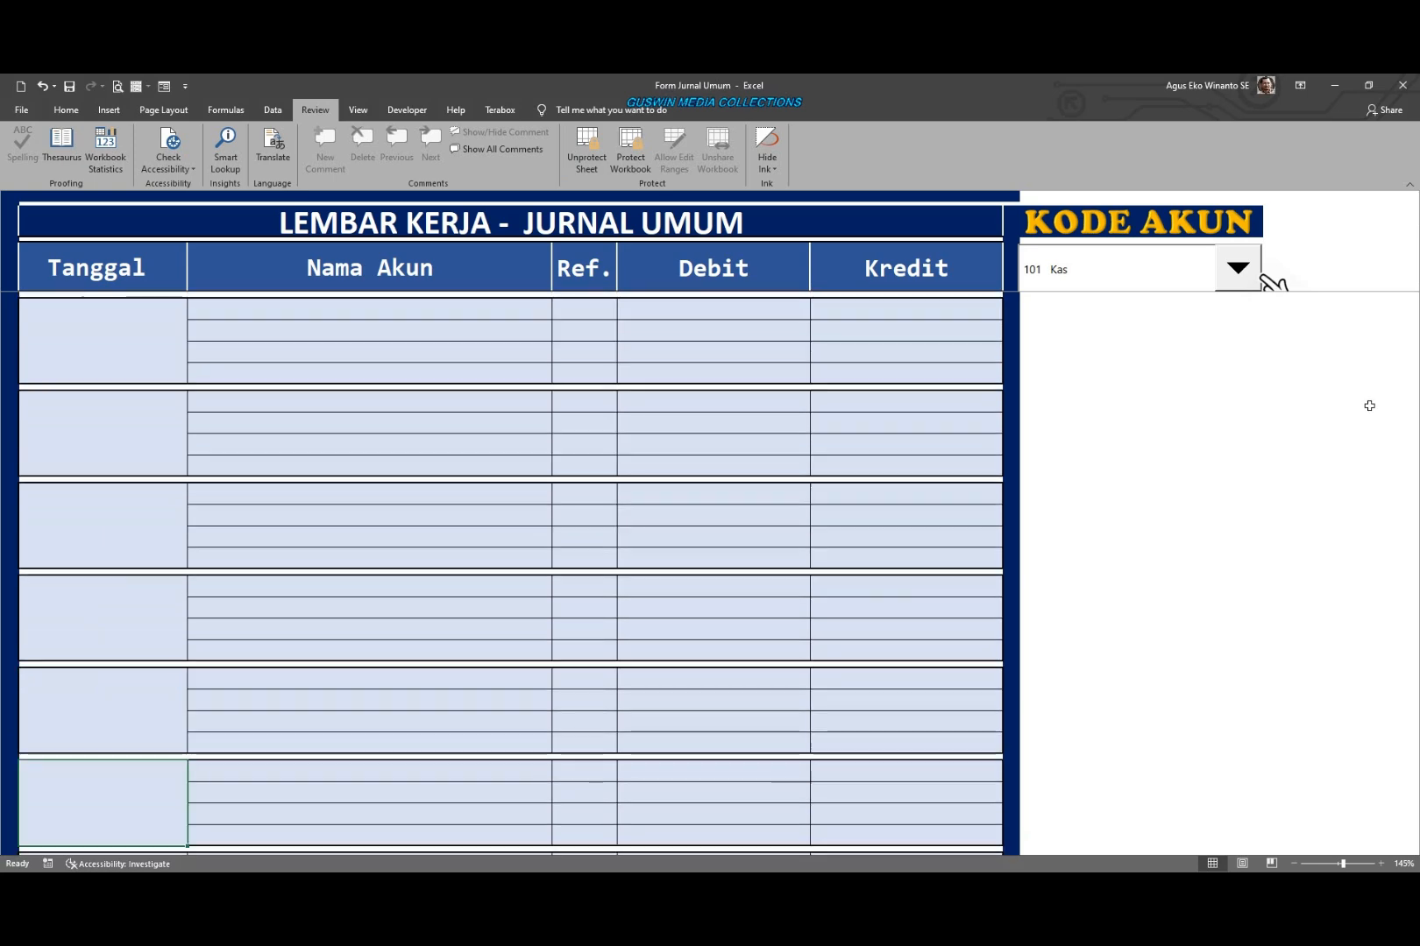
scroll(786, 561, "up", 3)
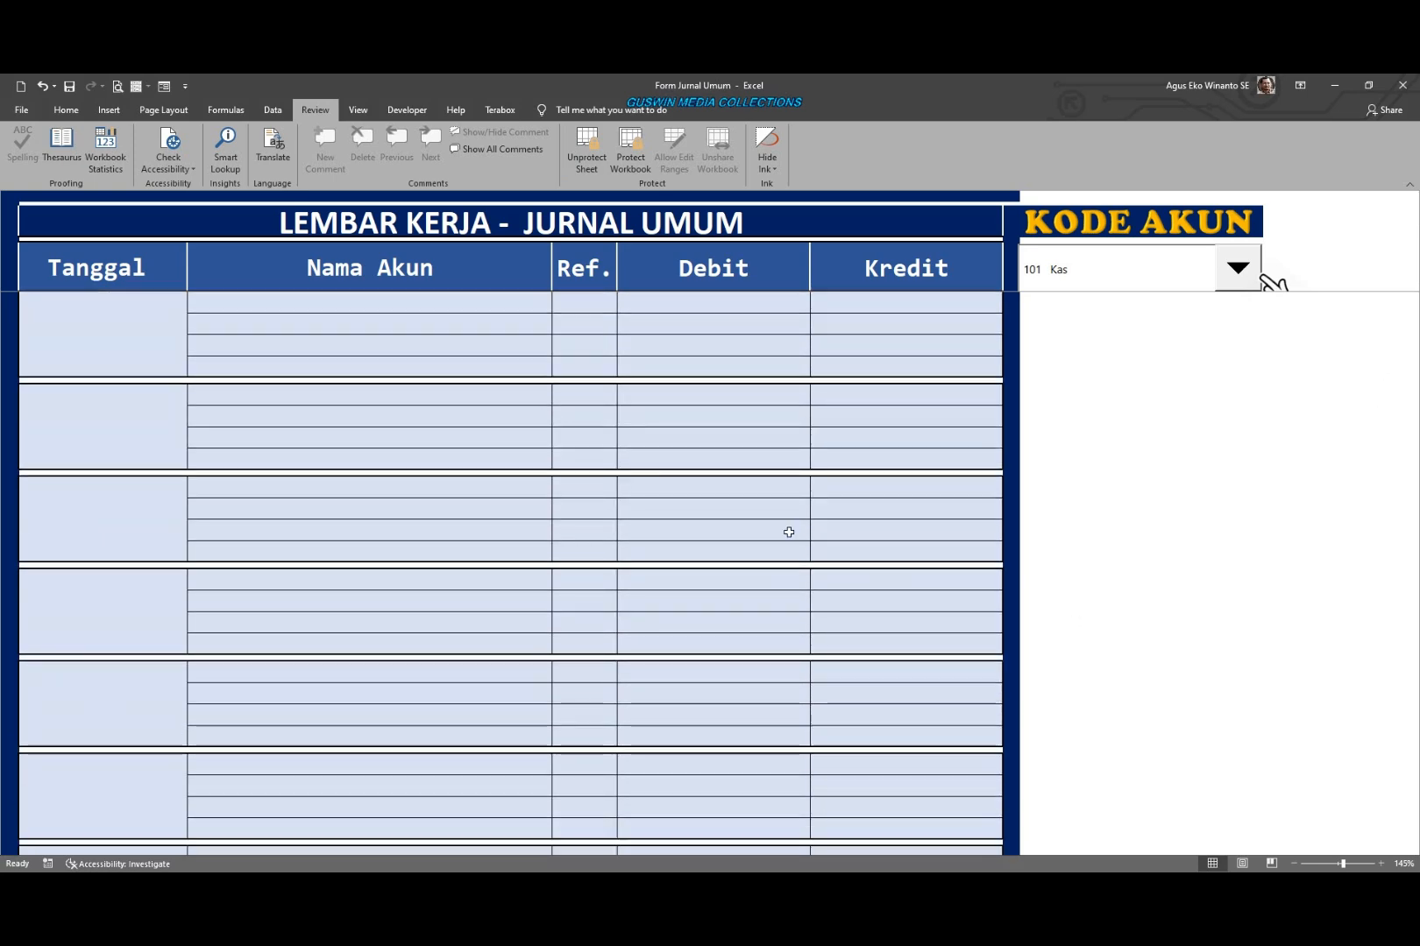
scroll(816, 453, "up", 3)
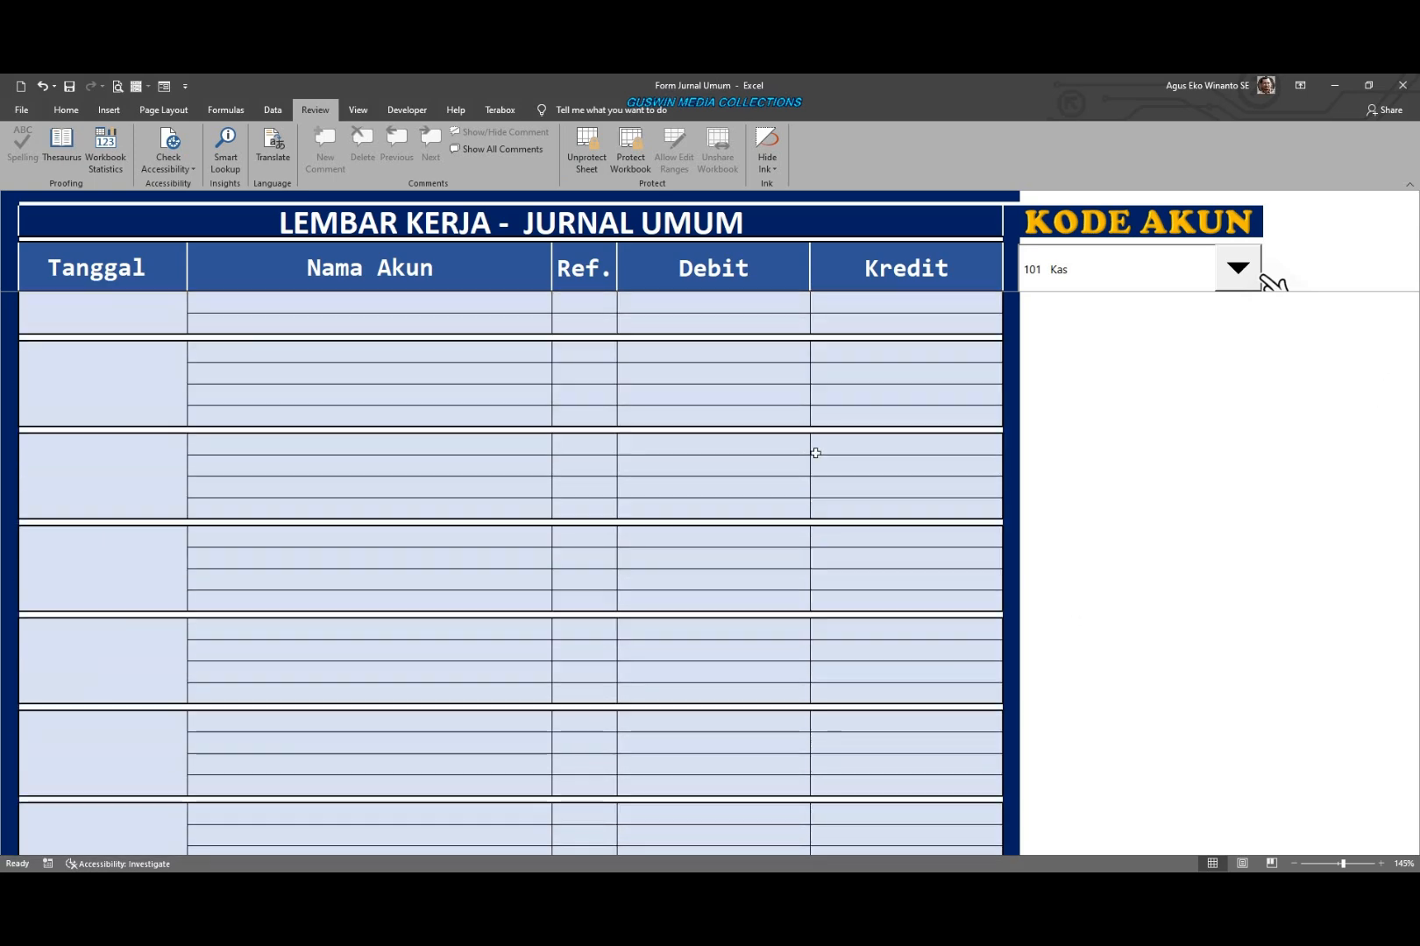
scroll(817, 454, "down", 1)
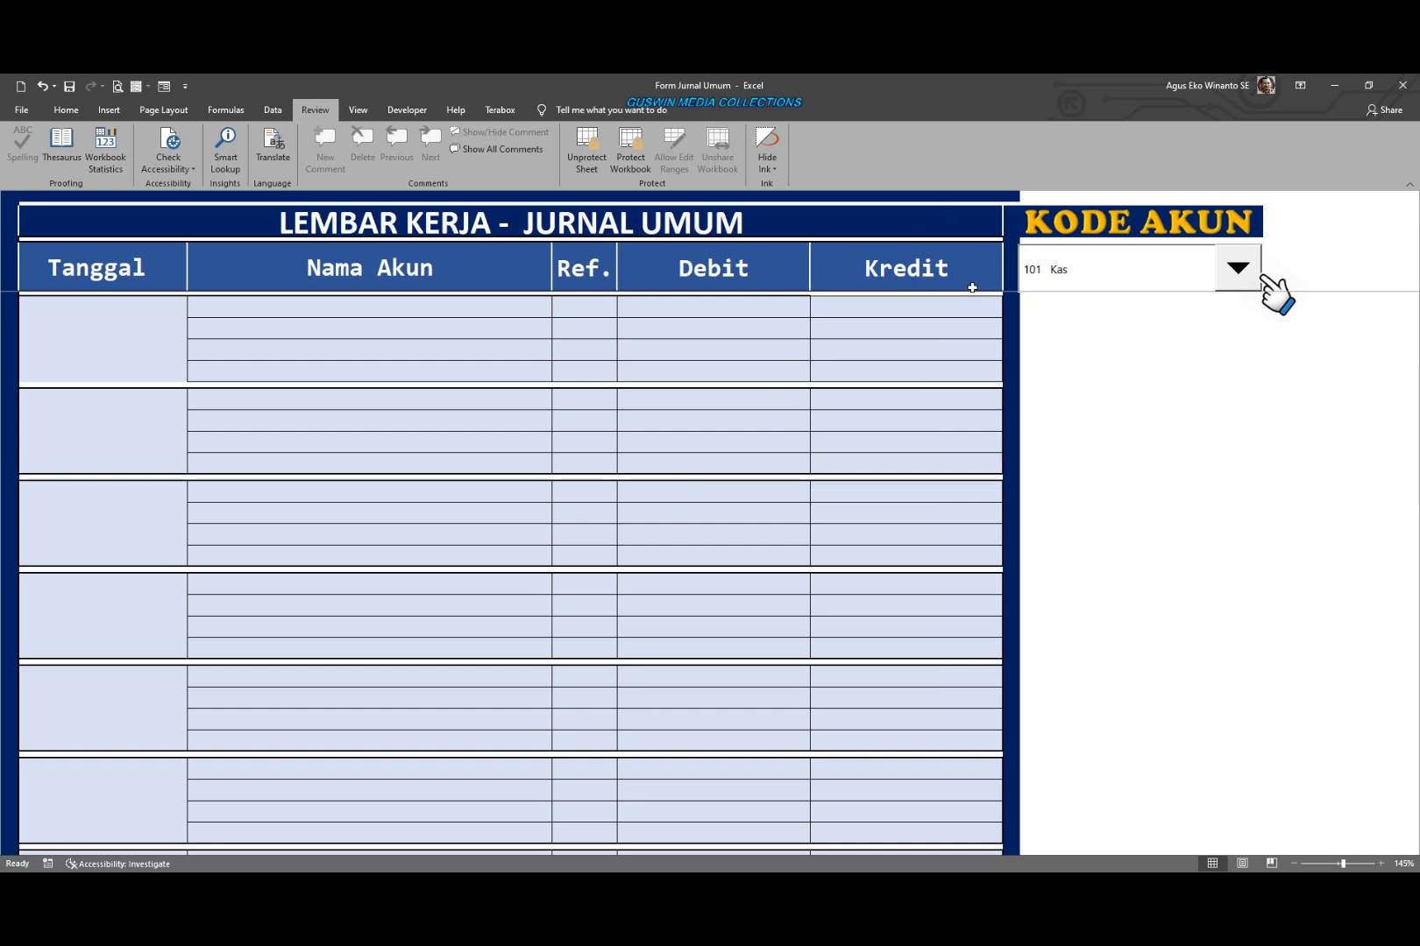
left_click(749, 493)
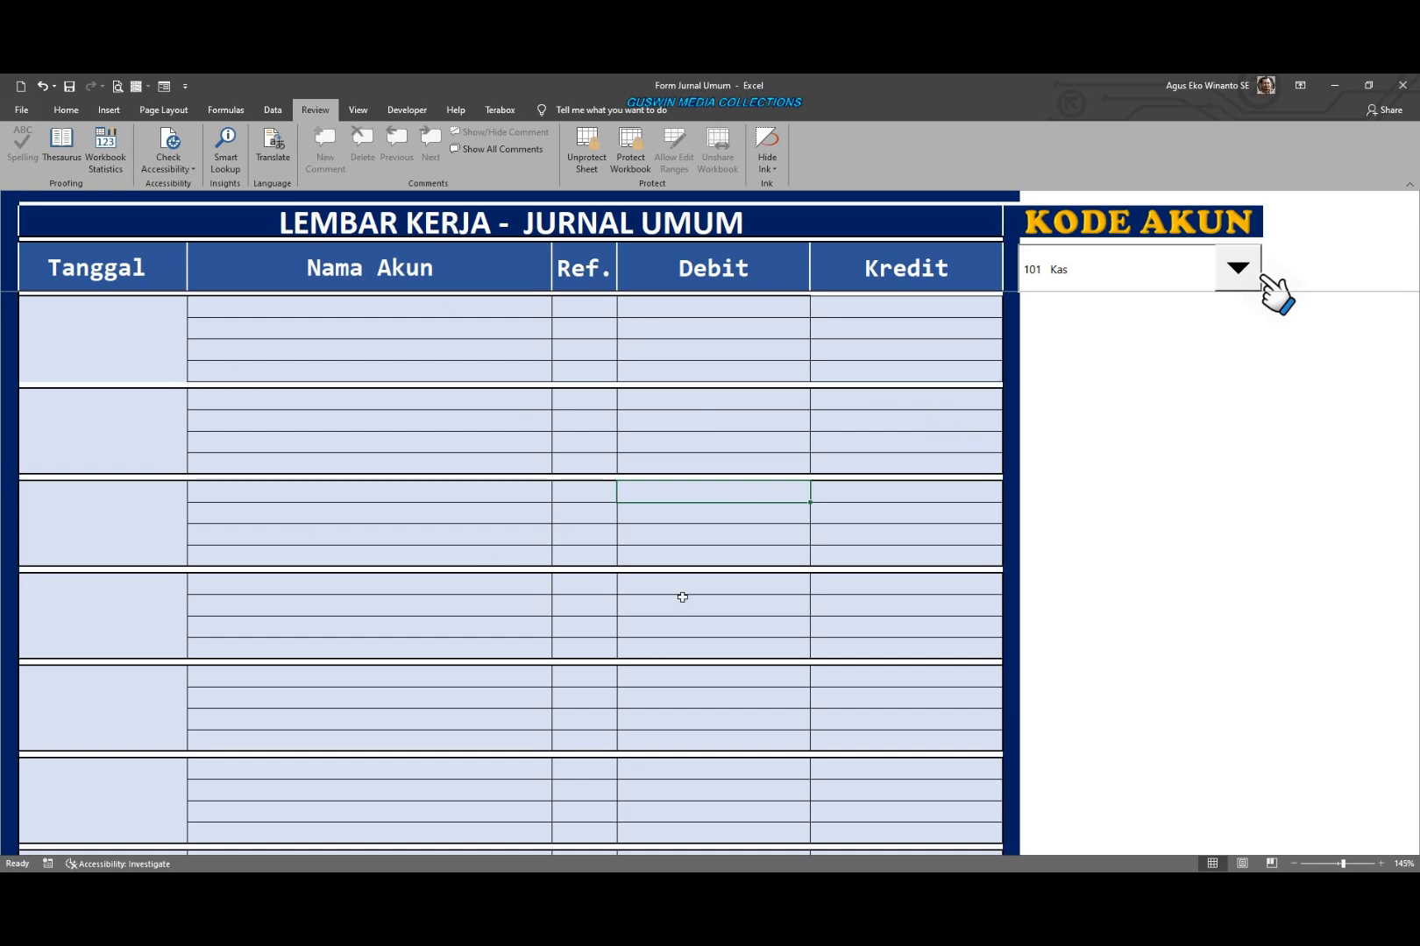
Step: Switch to the AnTraks-PeDas-JU-BB-NS-La... workbook and open its general journal answer sheet from the home page to review the entries
mouse_move(1022, 861)
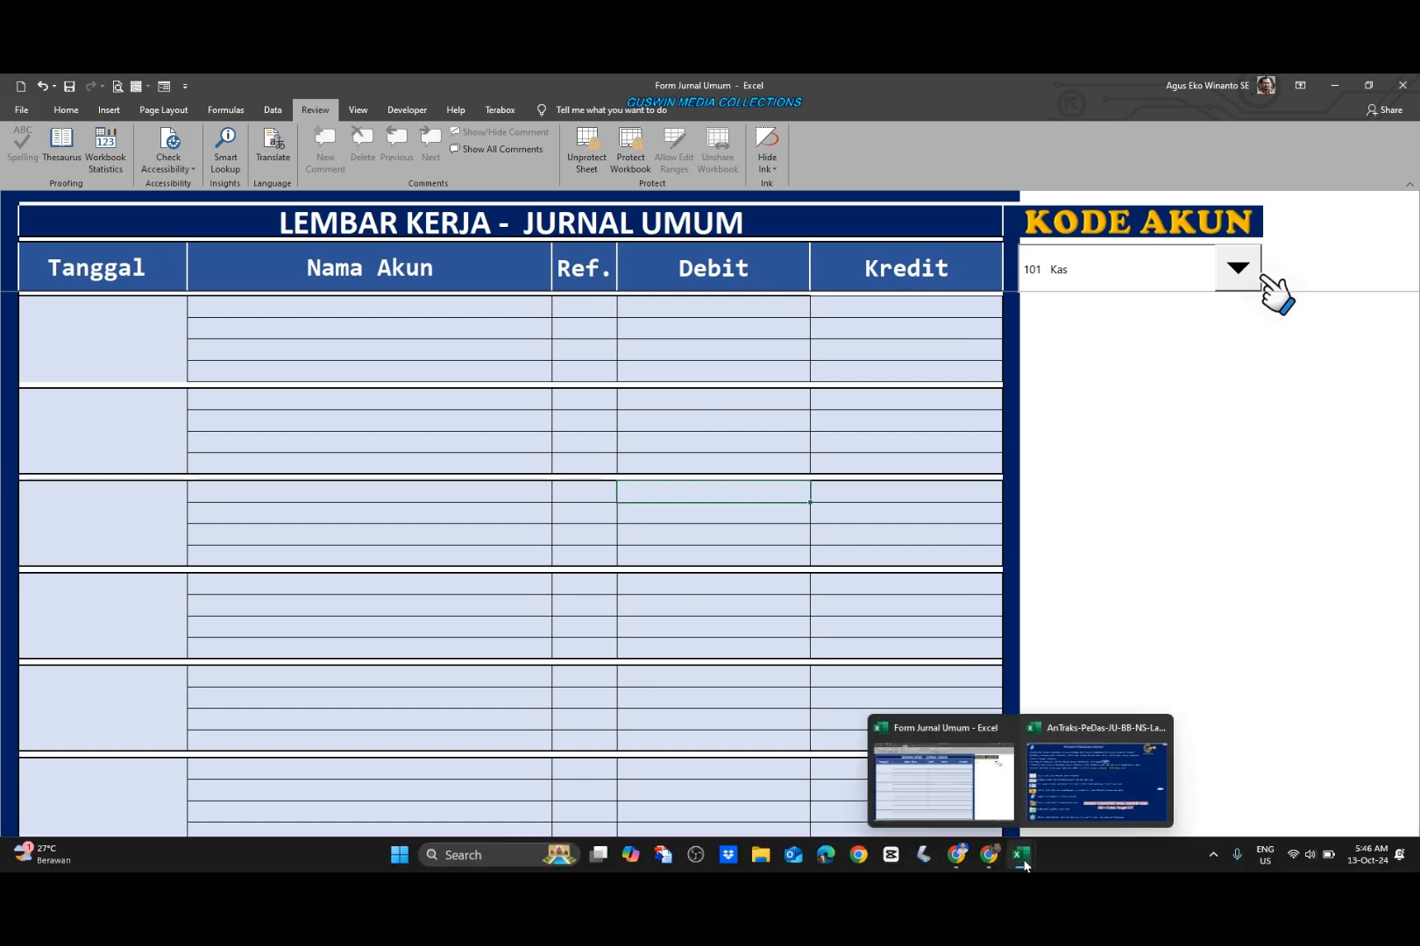
left_click(1077, 773)
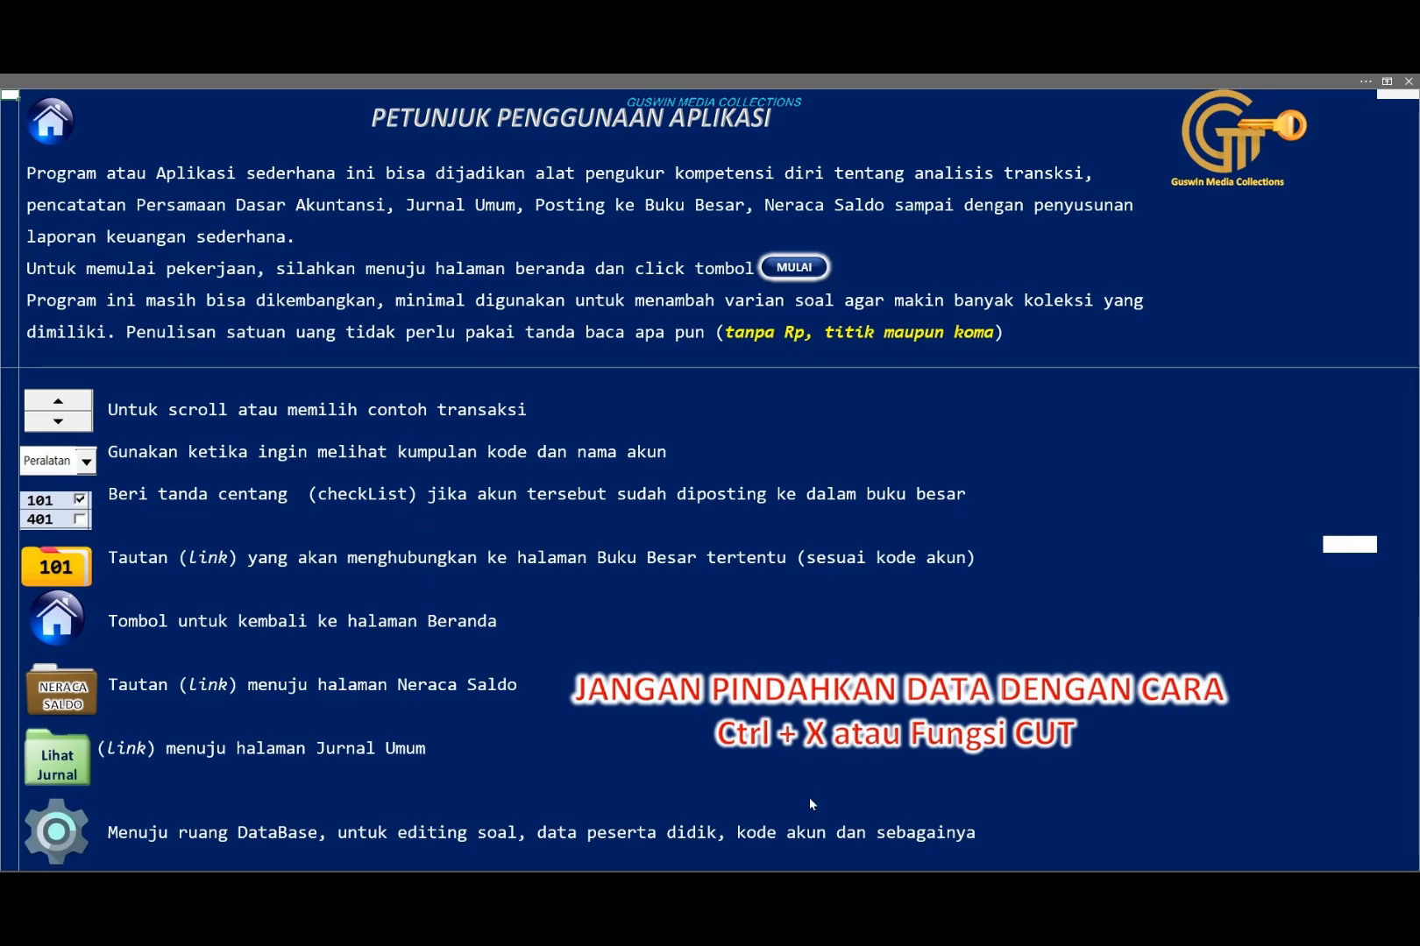
left_click(51, 144)
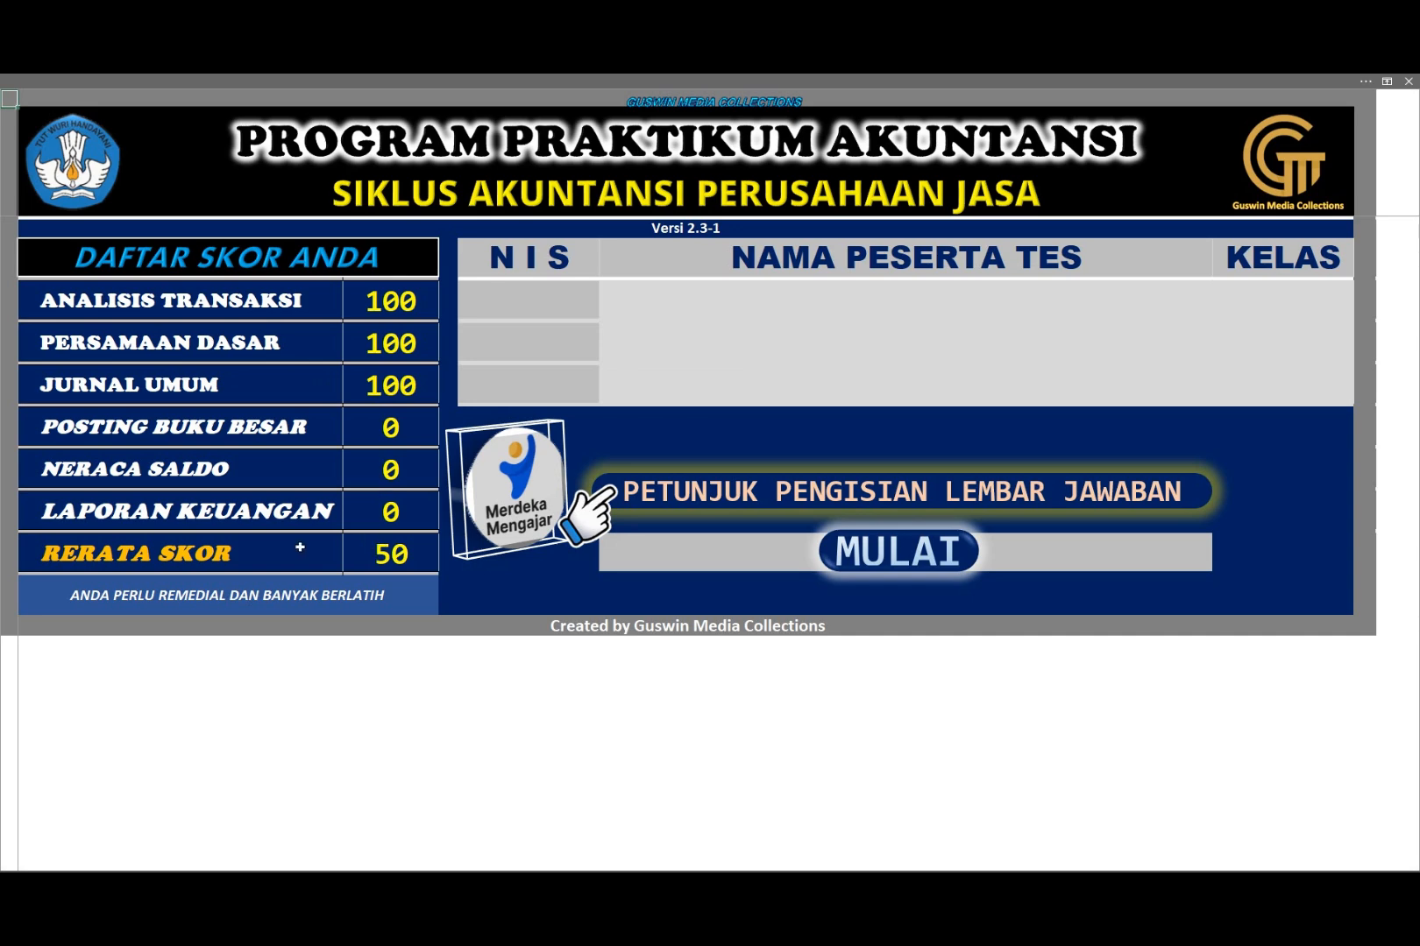
left_click(879, 561)
scroll(707, 484, "down", 4)
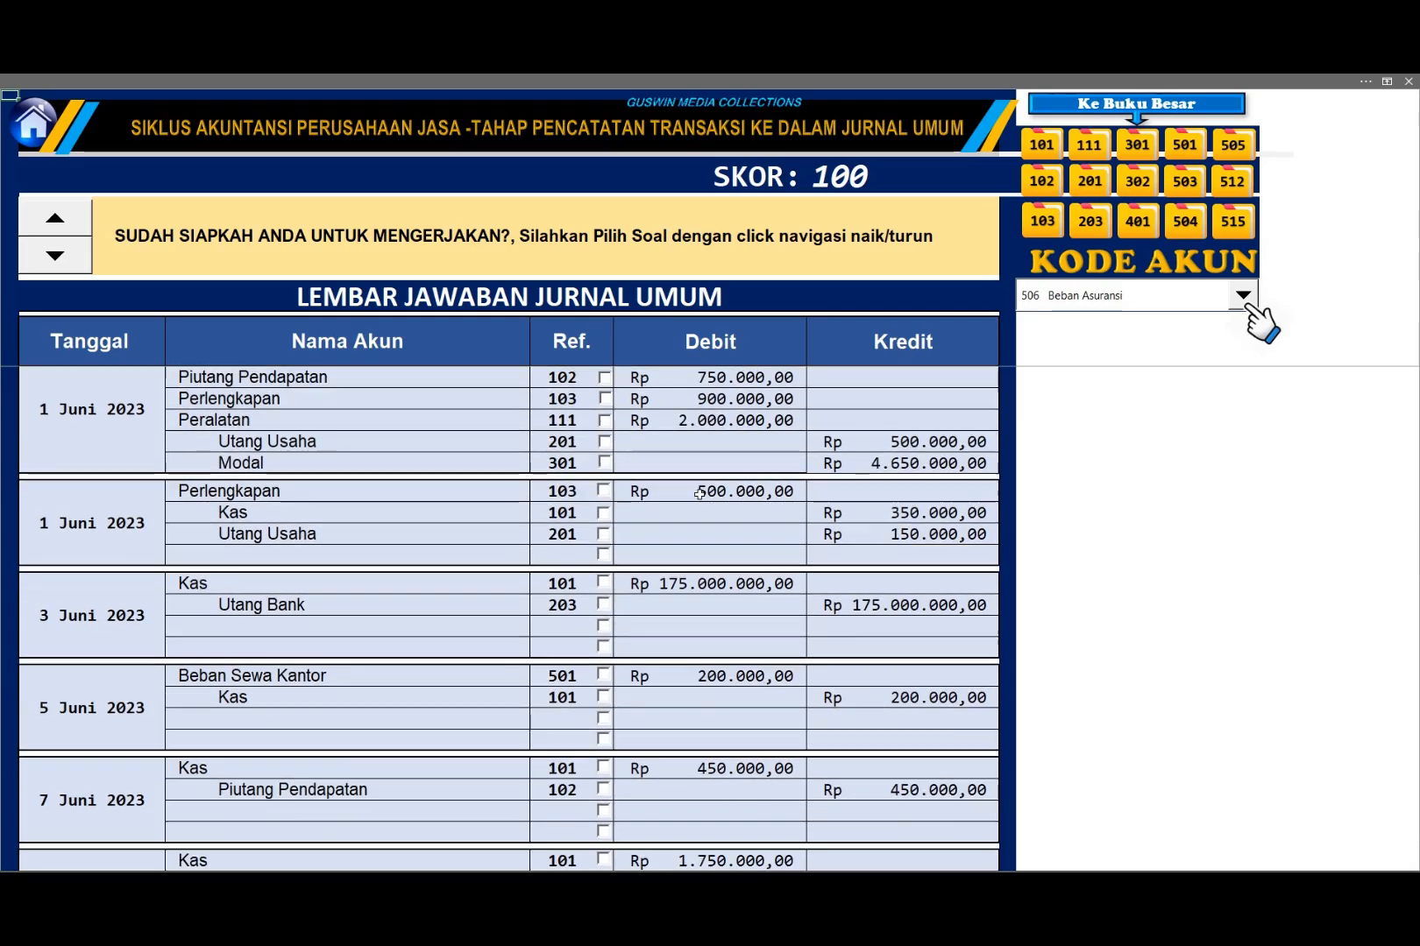
scroll(665, 505, "up", 2)
scroll(665, 504, "up", 2)
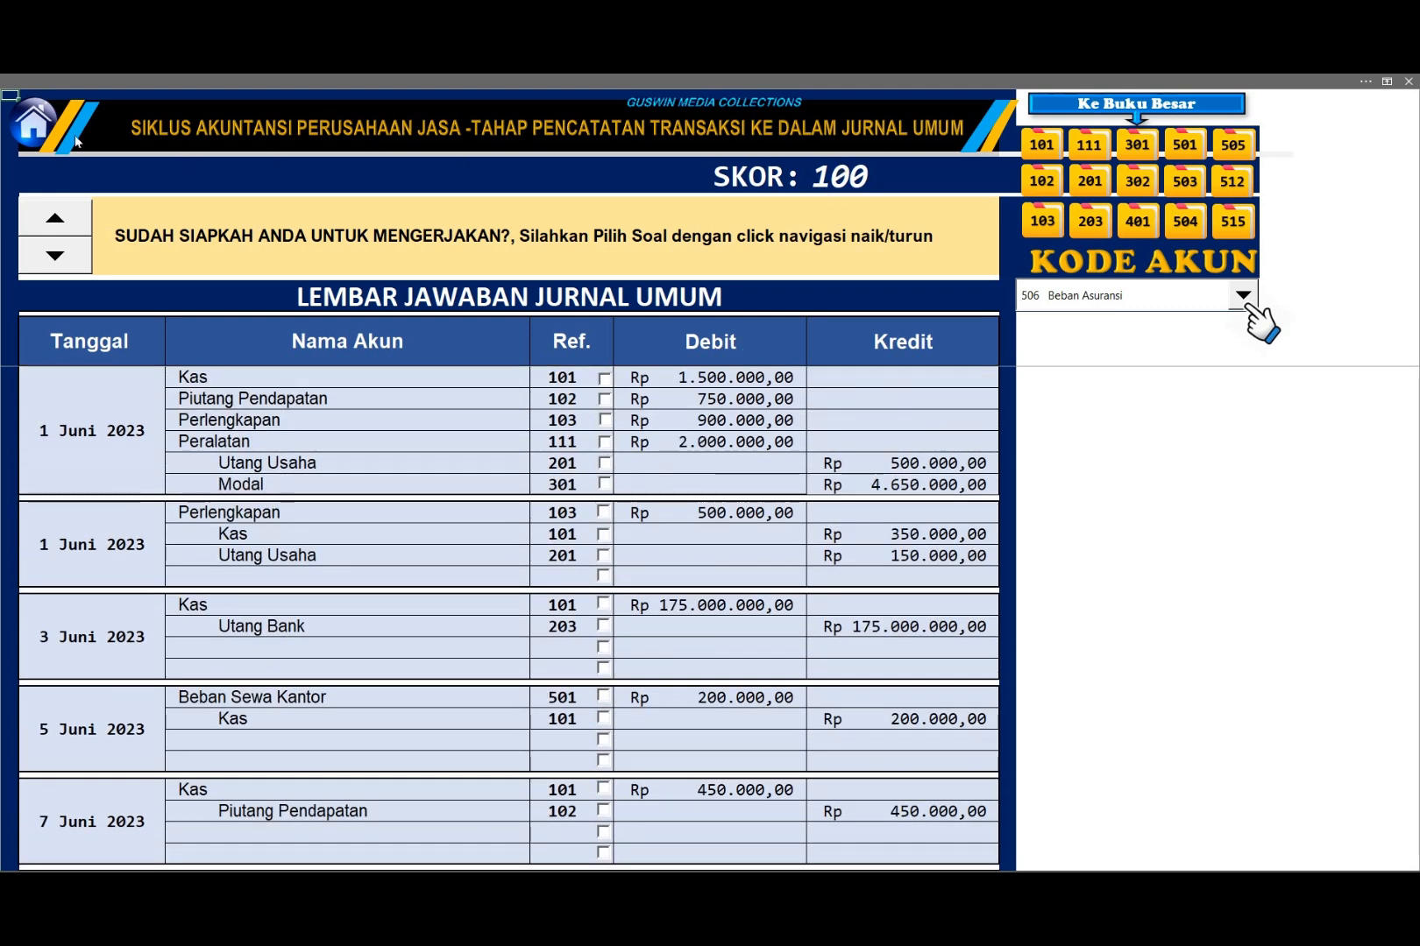
Step: Reopen the general journal answer sheet from the home page and browse the transaction questions up and down
left_click(21, 127)
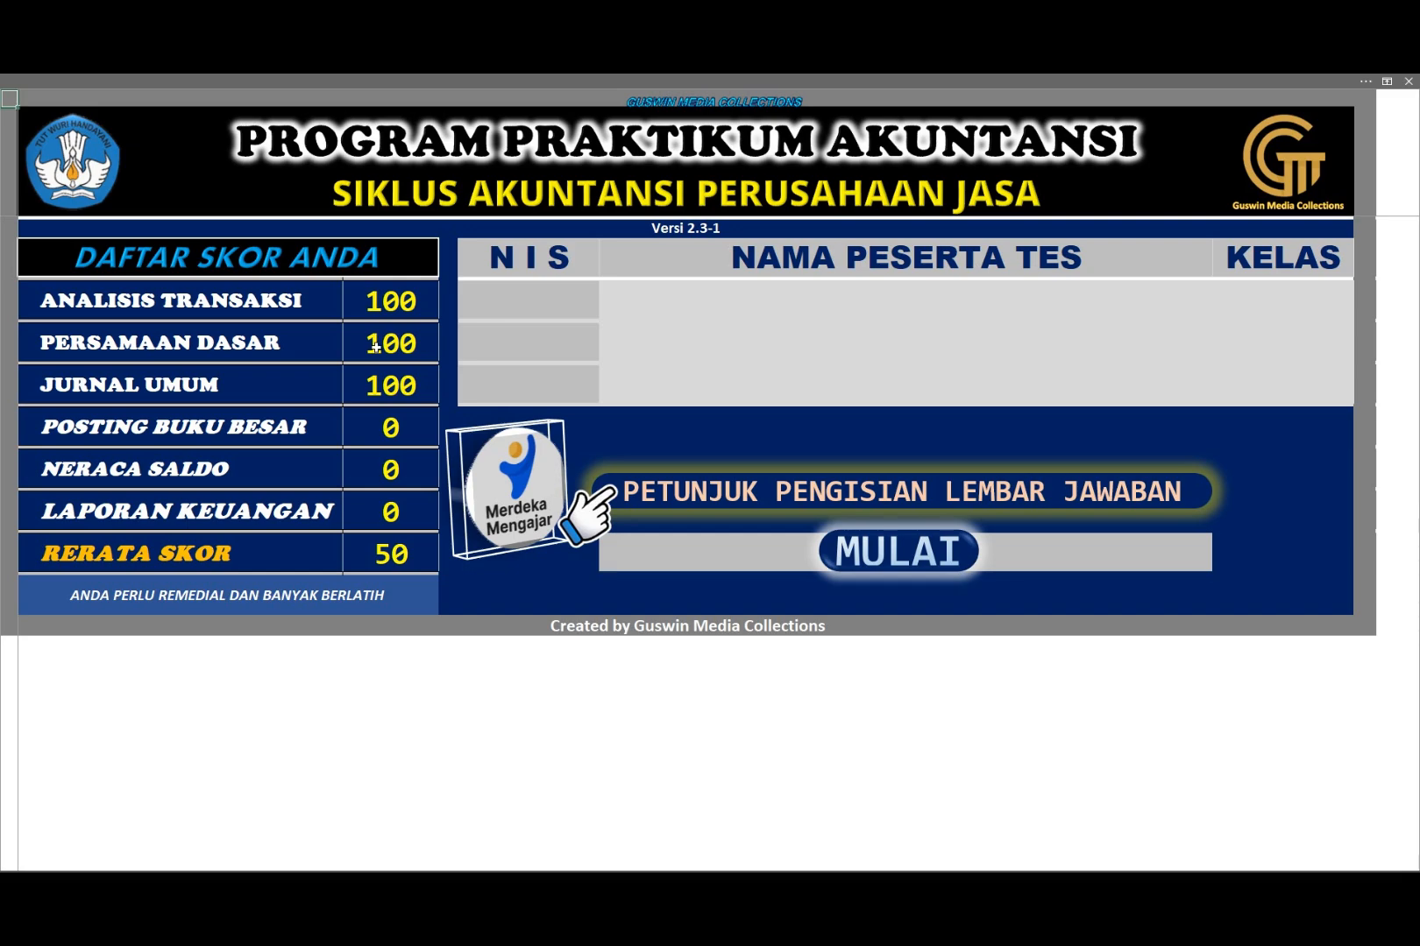
left_click(854, 553)
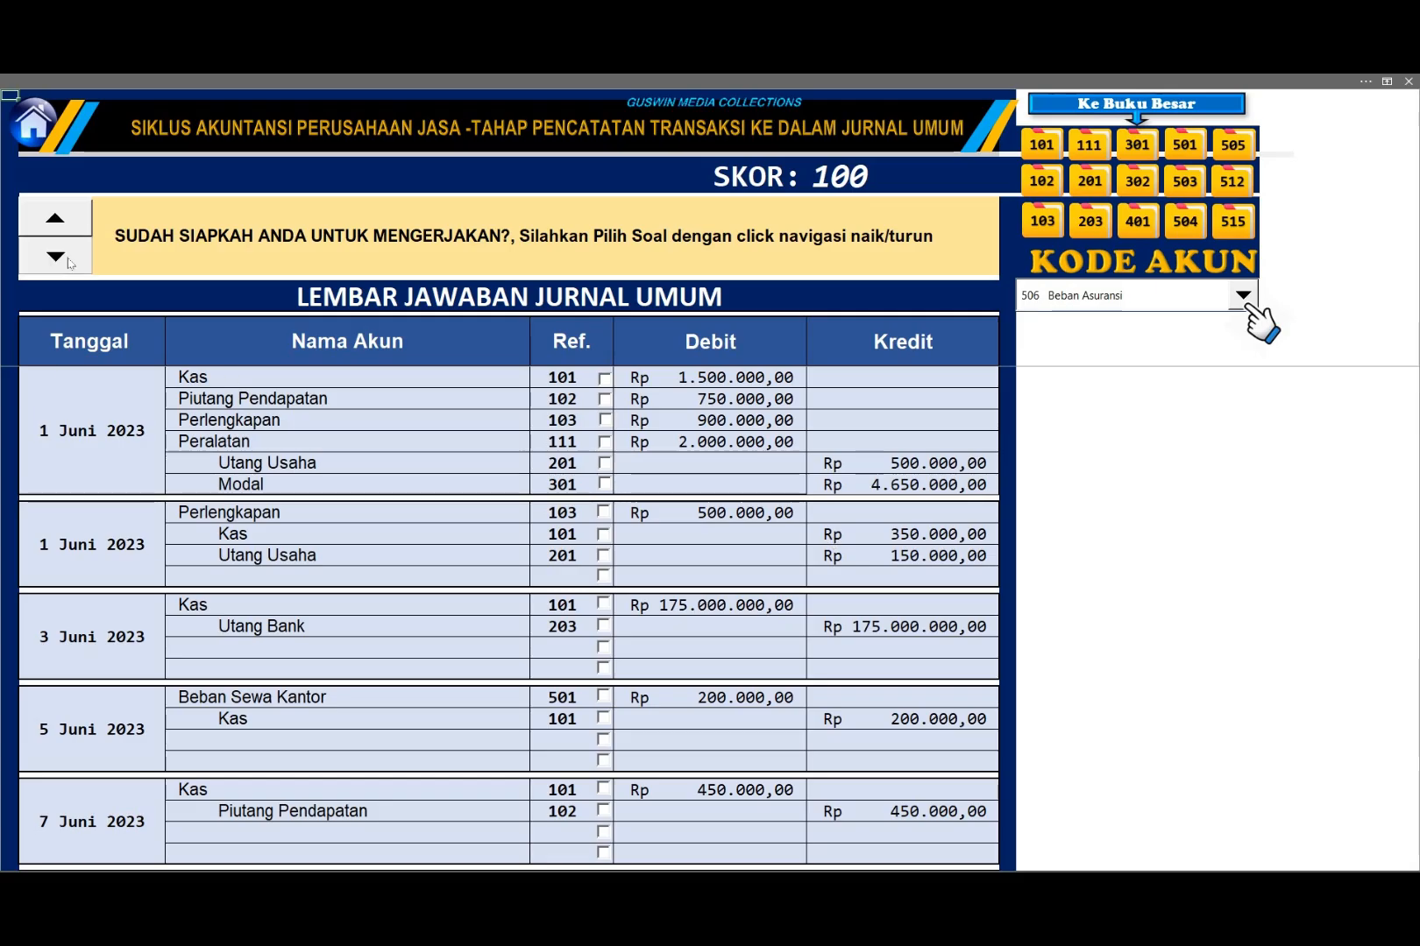
left_click(54, 219)
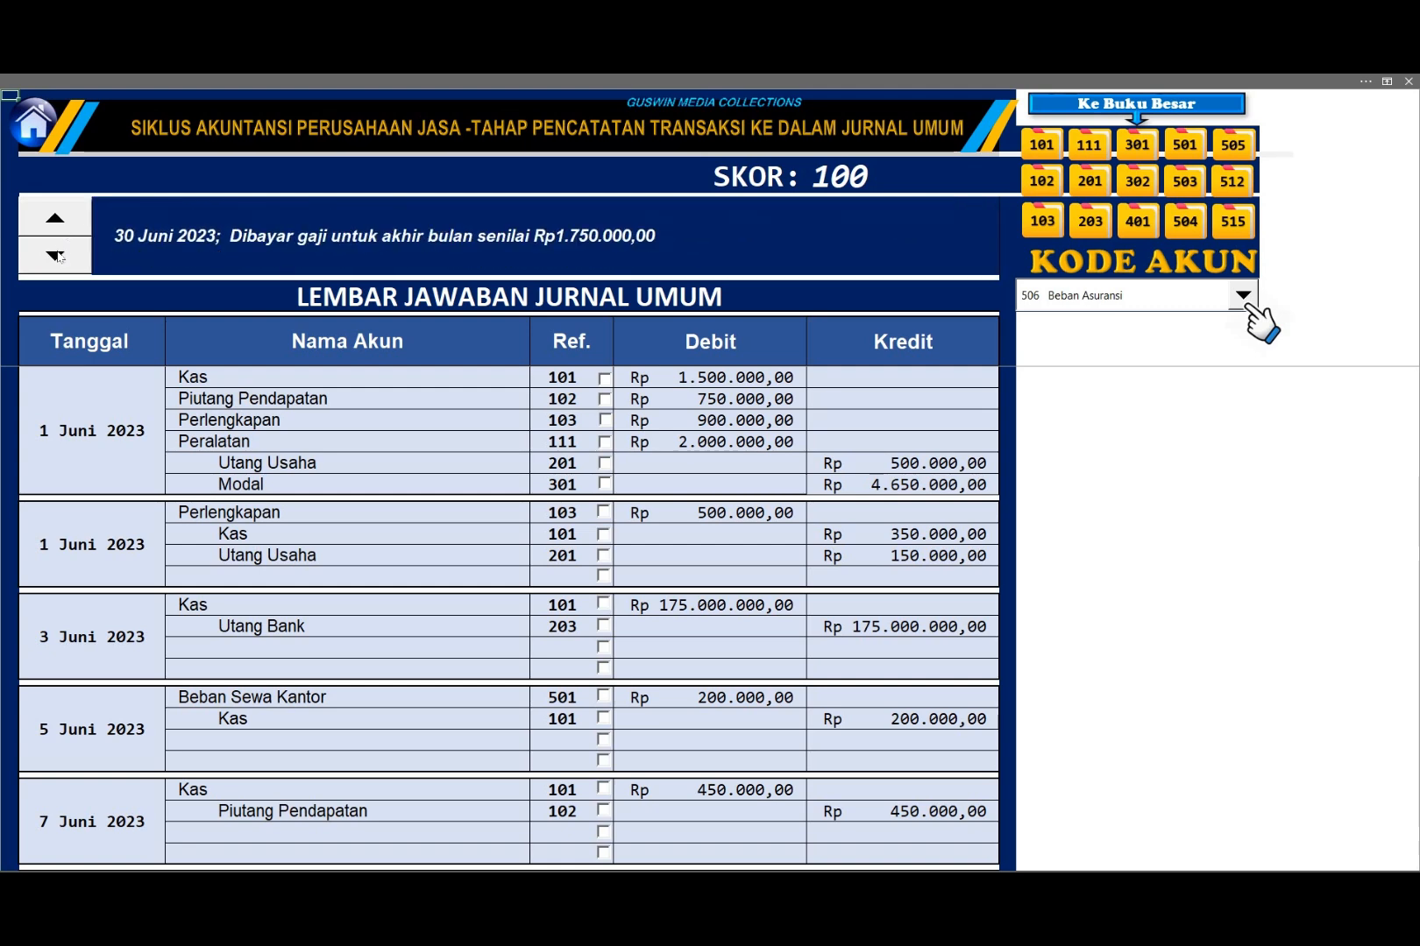
left_click(56, 253)
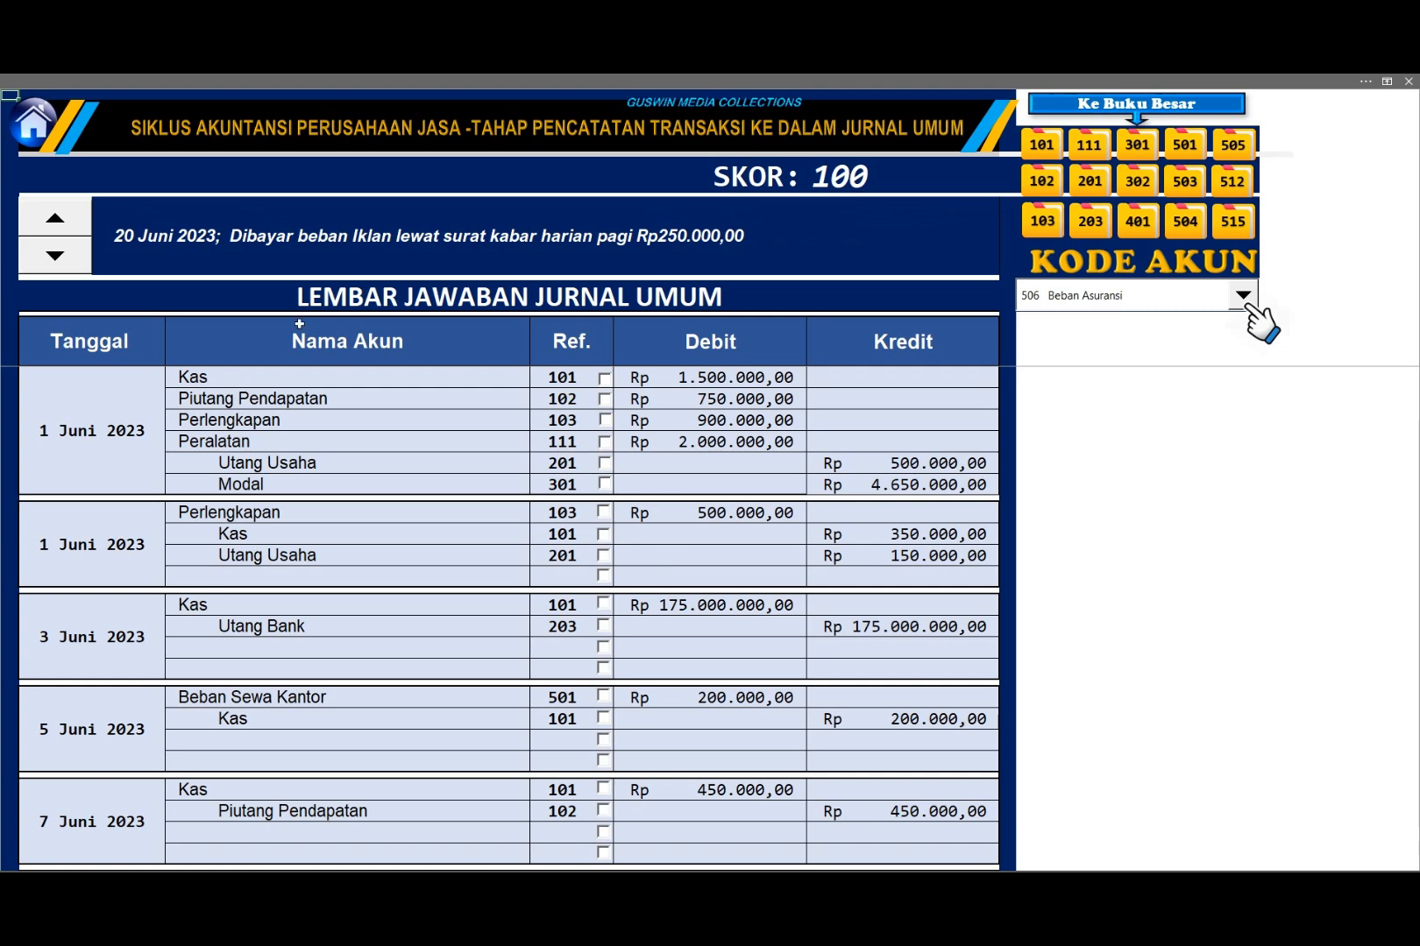
Step: View the ledger posting sheet of account 203 Utang Bank and go back to the home page
left_click(1090, 222)
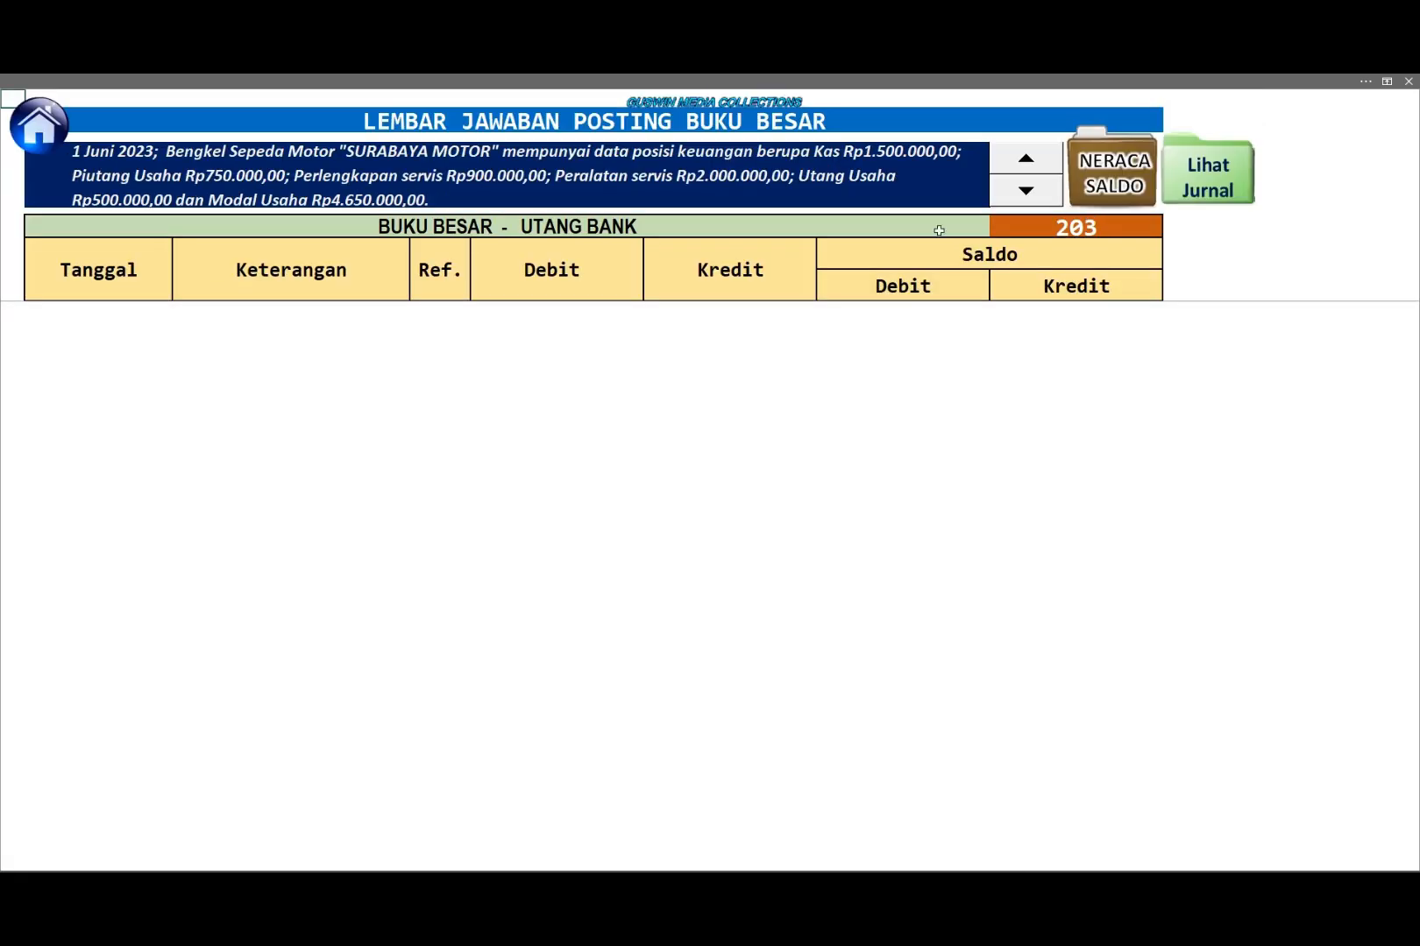
left_click(26, 111)
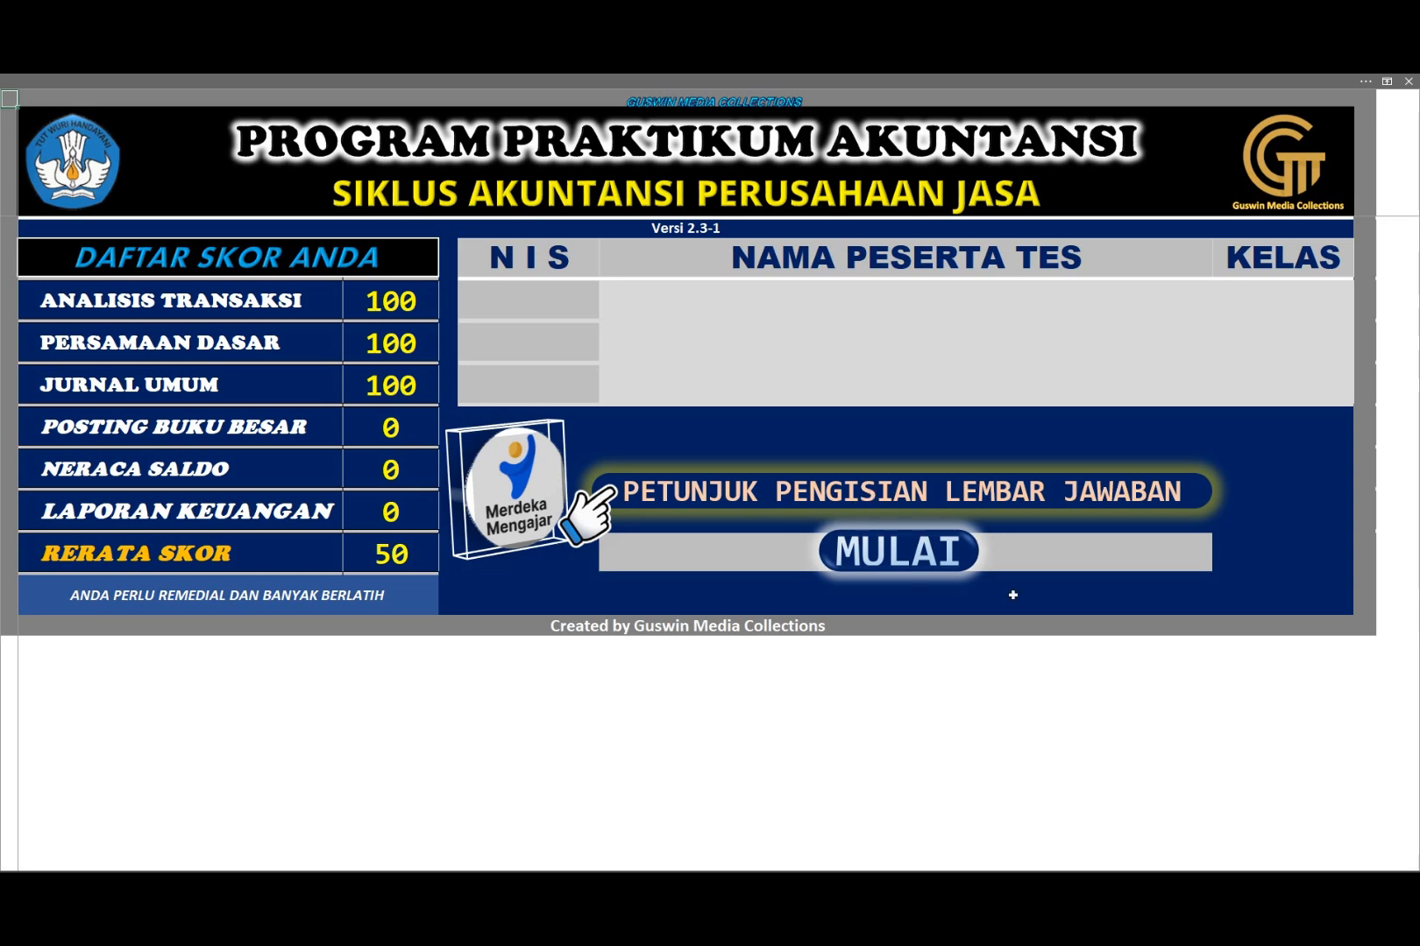